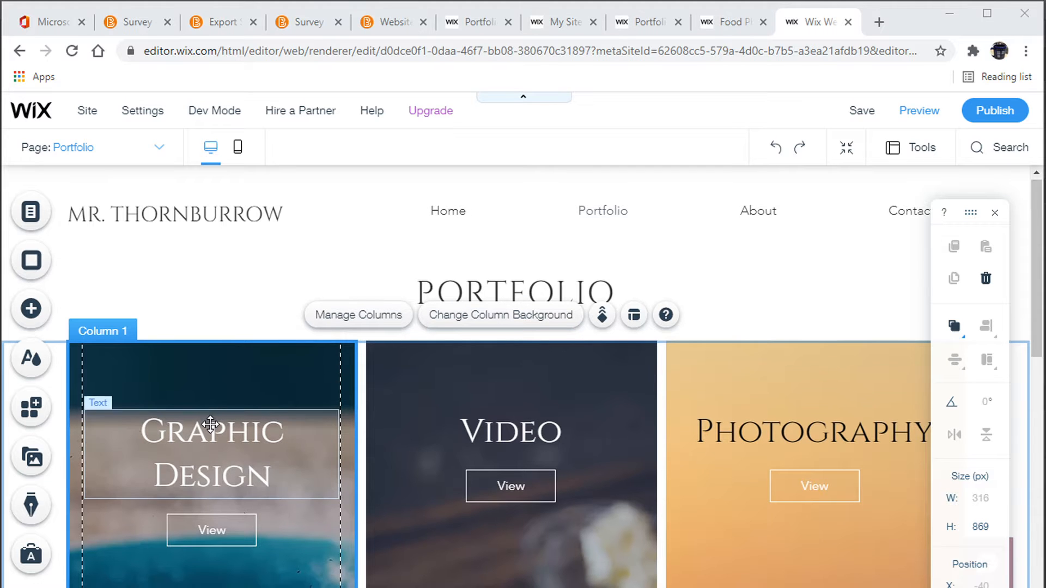
Restore the Photoshop window to a smaller size and resize it to fit over the browser
{"action": "scroll", "coordinate": [211, 424], "scroll_direction": "down", "scroll_amount": 1}
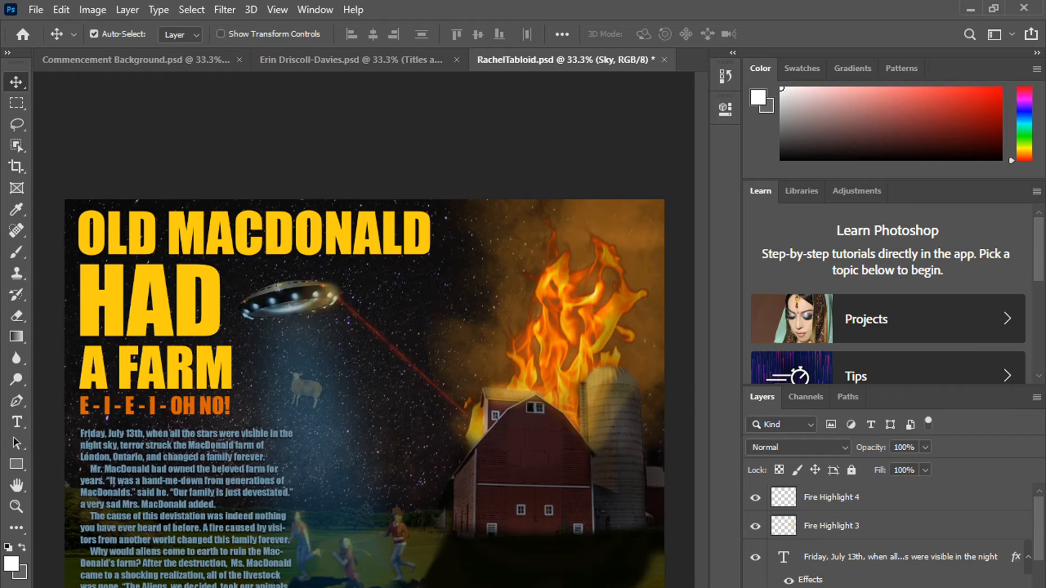
{"action": "left_click", "coordinate": [993, 8]}
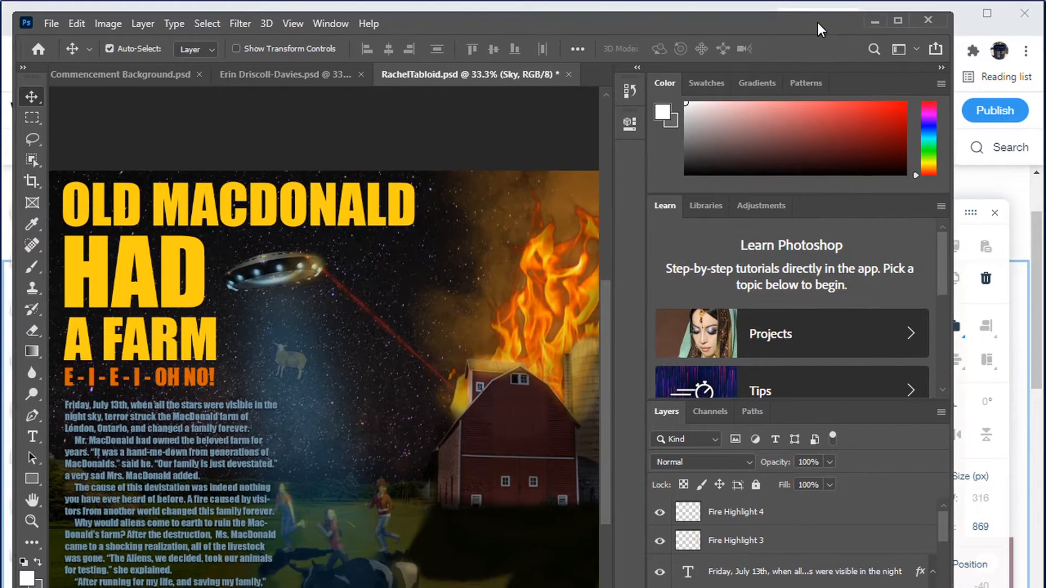
{"action": "left_click_drag", "start_coordinate": [835, 34], "coordinate": [809, 14]}
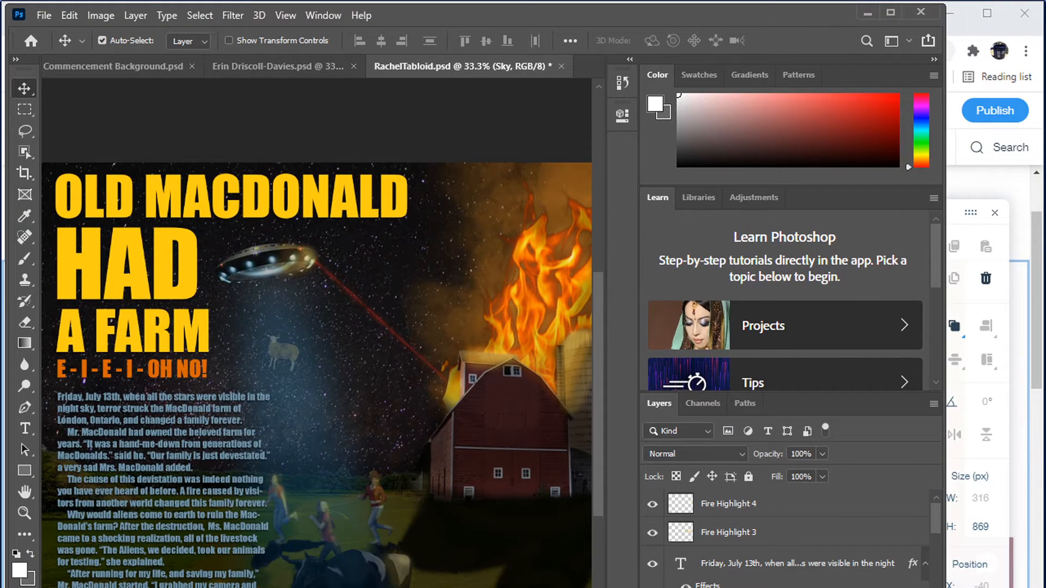
{"action": "left_click_drag", "start_coordinate": [947, 587], "coordinate": [1022, 587]}
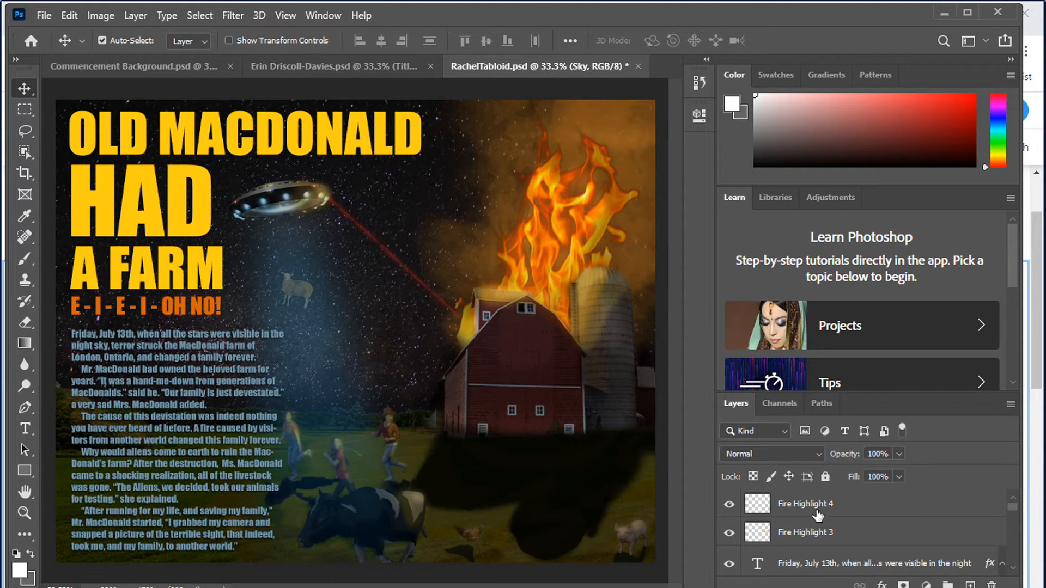
Scroll through the layers list of the tabloid document
{"action": "scroll", "coordinate": [818, 515], "scroll_direction": "down", "scroll_amount": 3}
{"action": "scroll", "coordinate": [817, 515], "scroll_direction": "down", "scroll_amount": 8}
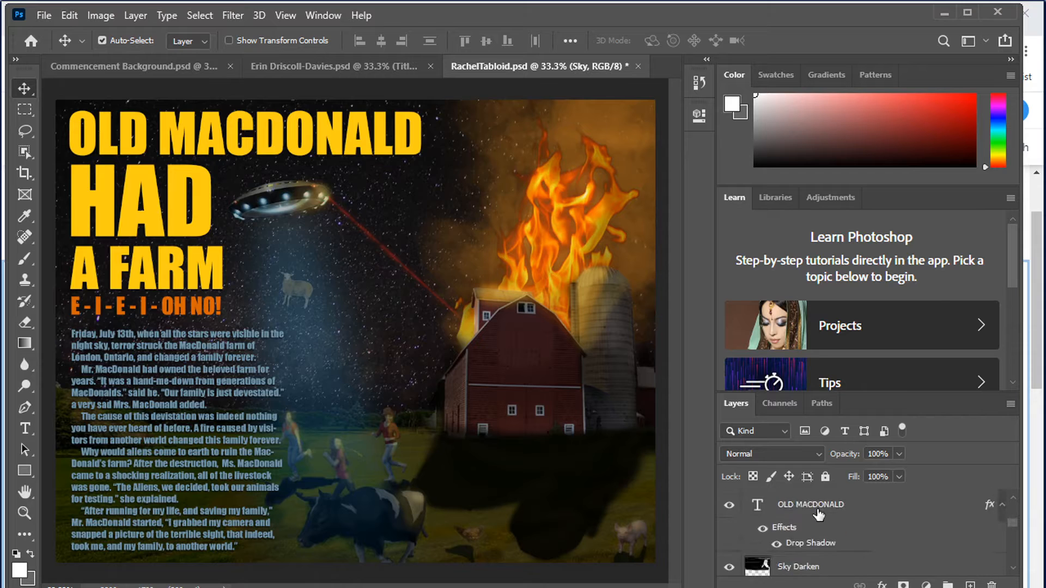
{"action": "scroll", "coordinate": [817, 514], "scroll_direction": "down", "scroll_amount": 2}
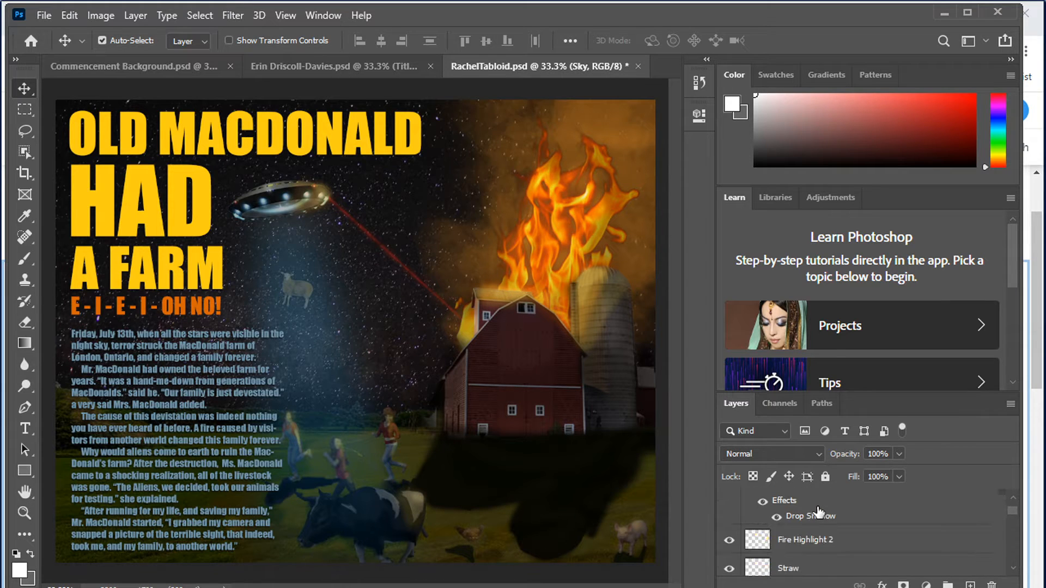
{"action": "scroll", "coordinate": [817, 513], "scroll_direction": "up", "scroll_amount": 2}
{"action": "scroll", "coordinate": [816, 514], "scroll_direction": "down", "scroll_amount": 3}
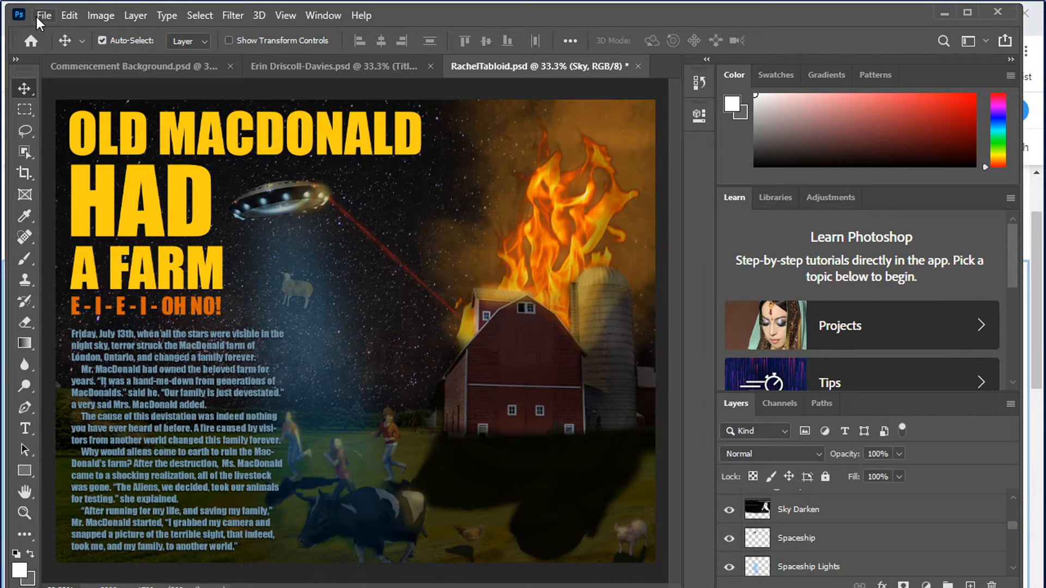
Start saving the tabloid on your computer and set the file type to JPEG
{"action": "left_click", "coordinate": [40, 16]}
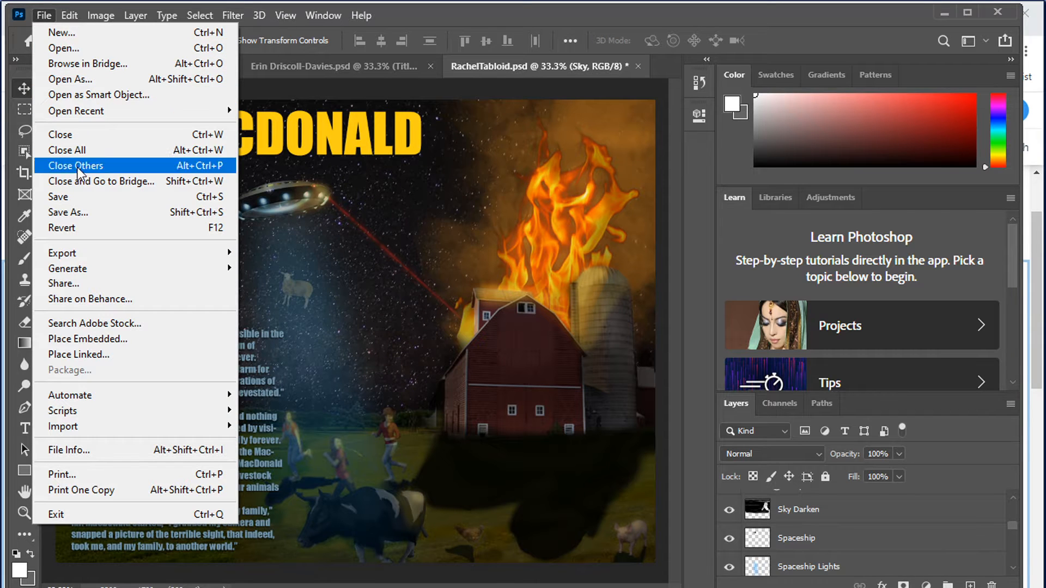
{"action": "left_click", "coordinate": [75, 215]}
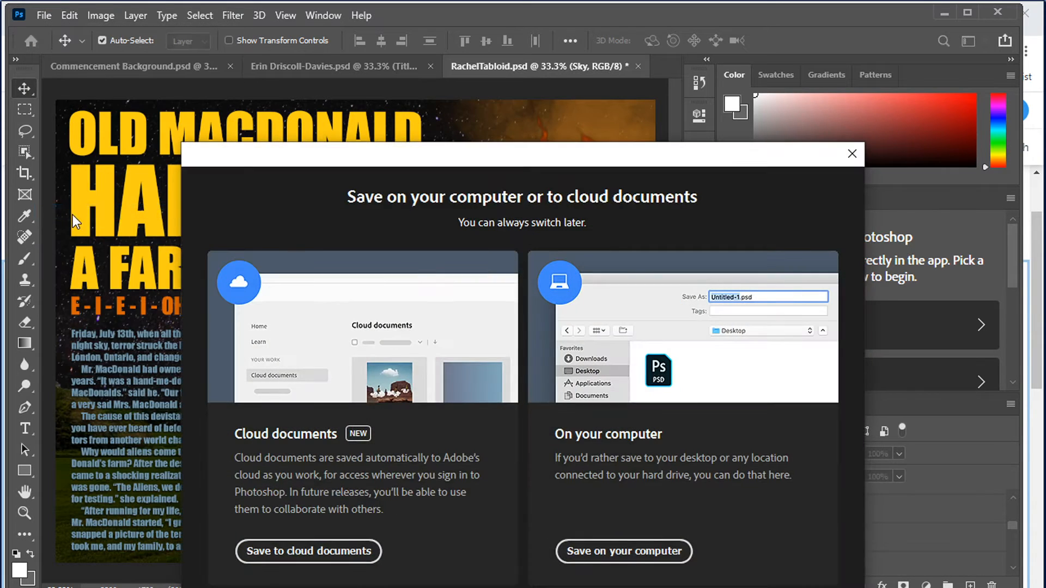
{"action": "left_click", "coordinate": [614, 551]}
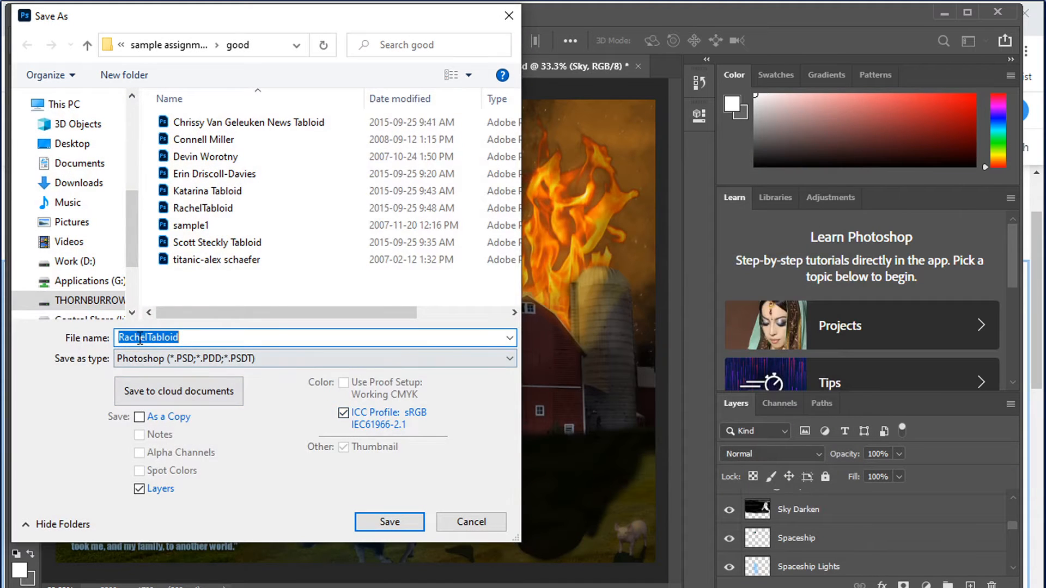
{"action": "left_click", "coordinate": [135, 358]}
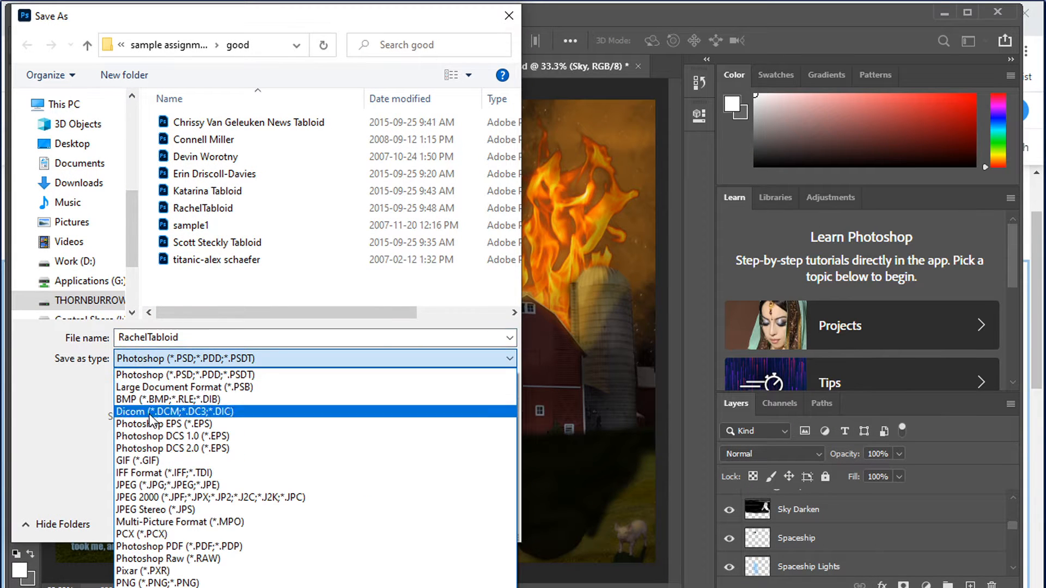
{"action": "left_click", "coordinate": [84, 382]}
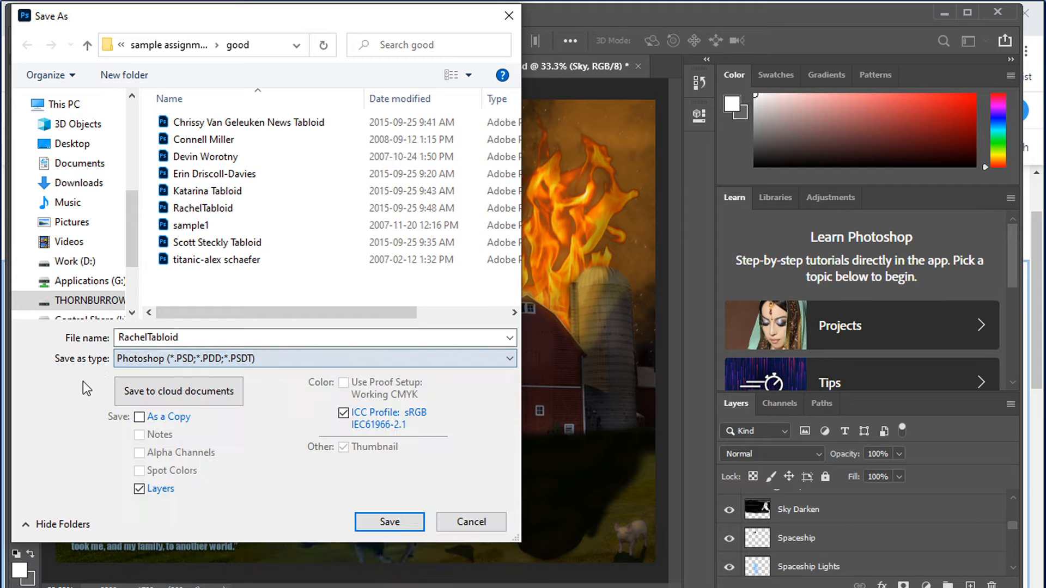
{"action": "left_click", "coordinate": [189, 361]}
{"action": "left_click", "coordinate": [181, 486]}
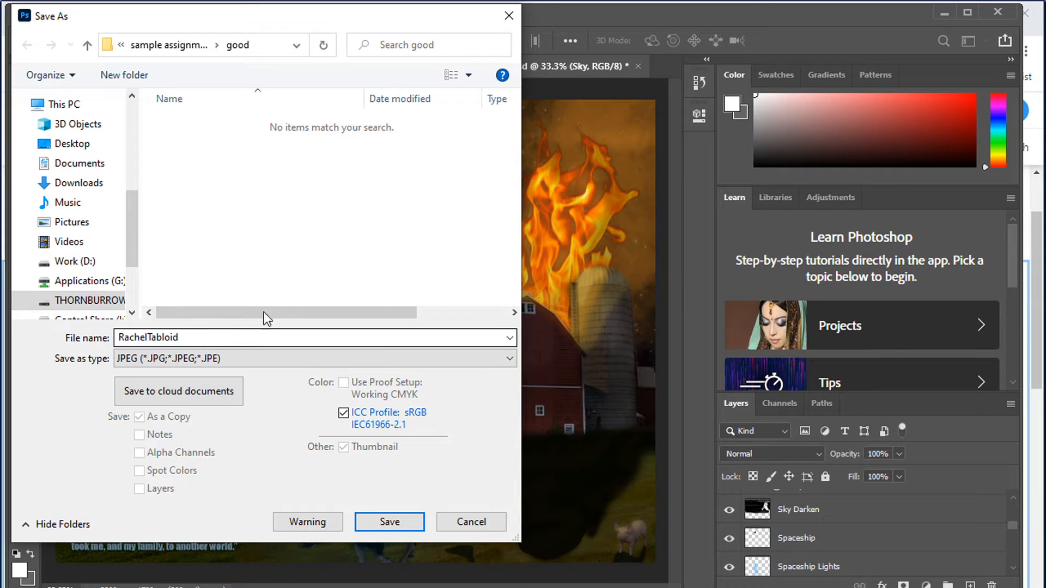
Navigate to the THORNBURROW drive's 12-TGJ 4M1 > 06-GoogleWebsite folder as the save location
{"action": "left_click", "coordinate": [87, 300]}
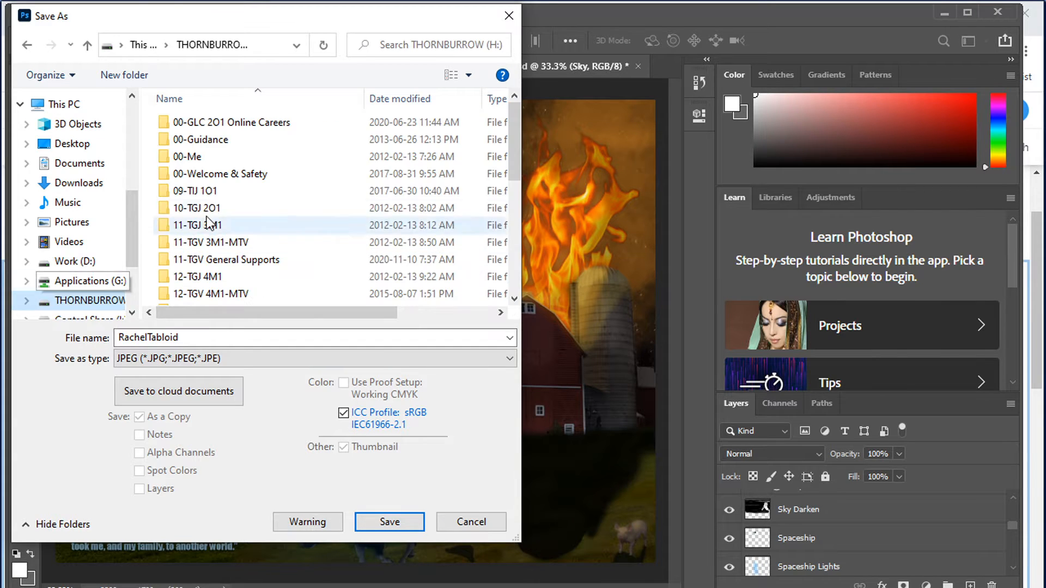
{"action": "left_click", "coordinate": [211, 278]}
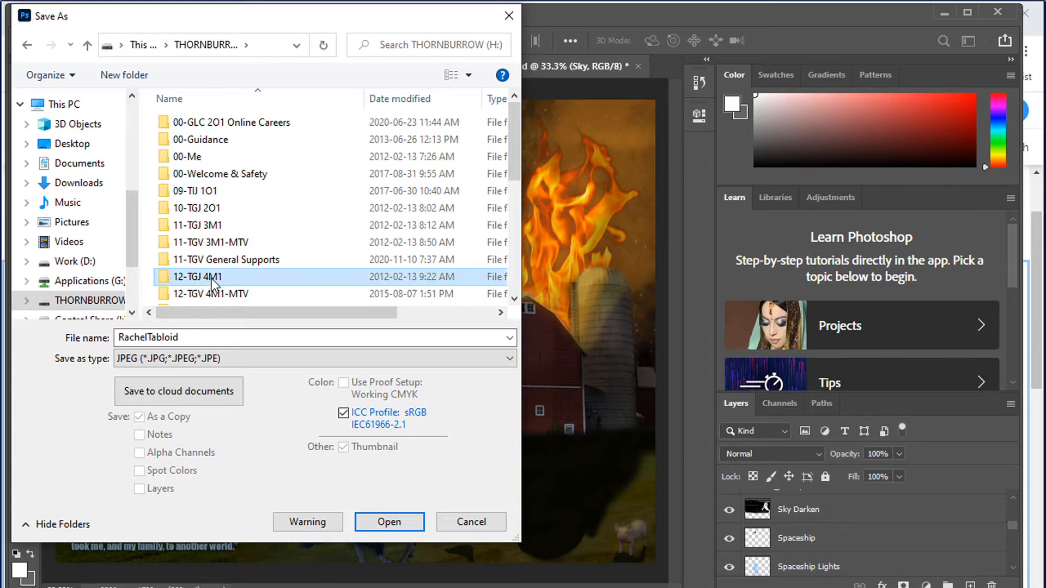
{"action": "double_click", "coordinate": [211, 279]}
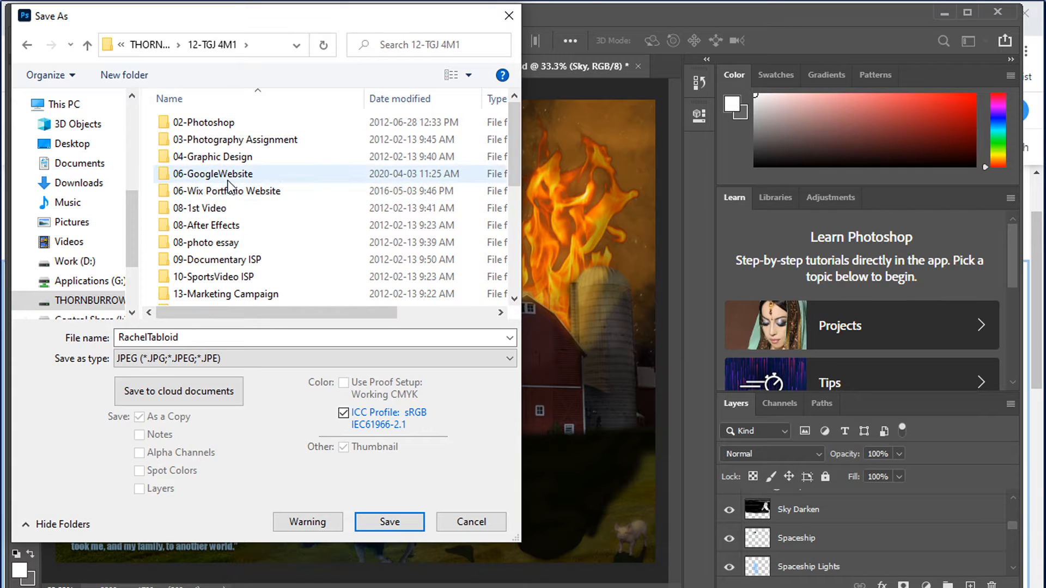
{"action": "double_click", "coordinate": [226, 174]}
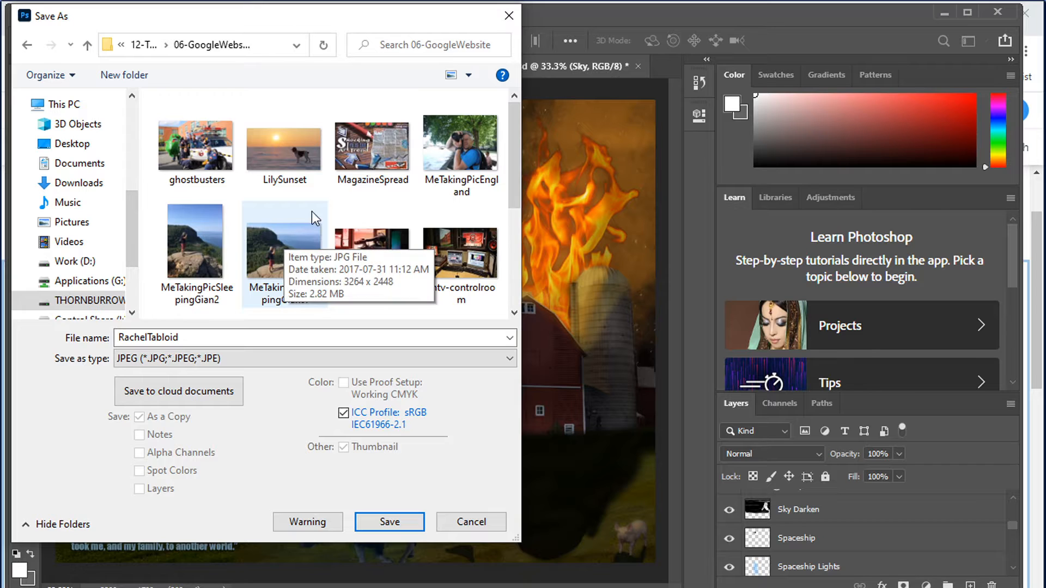
Name the file Gr10TabloidArticle, save it, and accept the JPEG options at Maximum quality
{"action": "left_click_drag", "start_coordinate": [195, 339], "coordinate": [125, 339]}
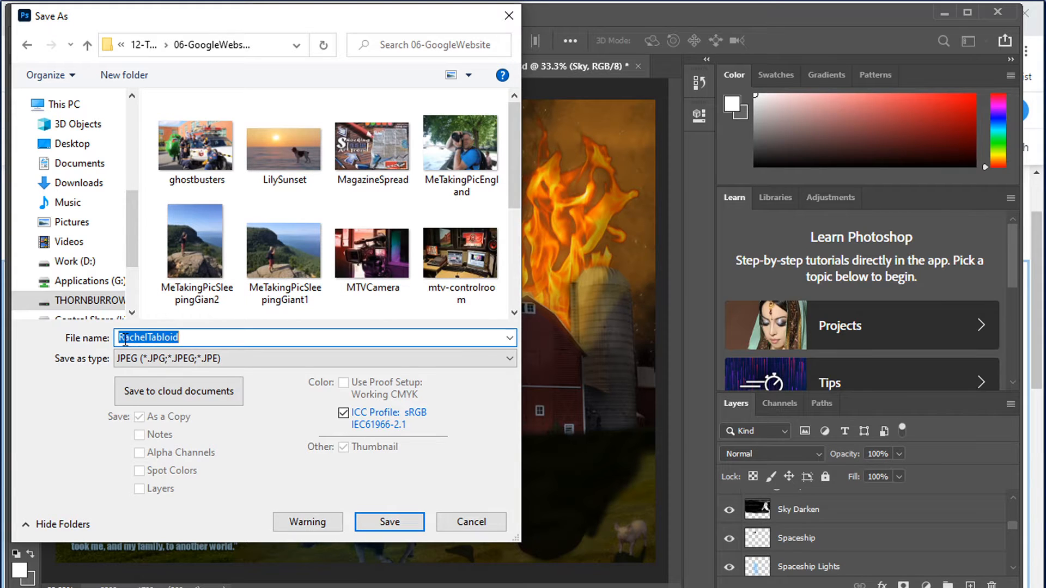
{"action": "type", "text": "Gr"}
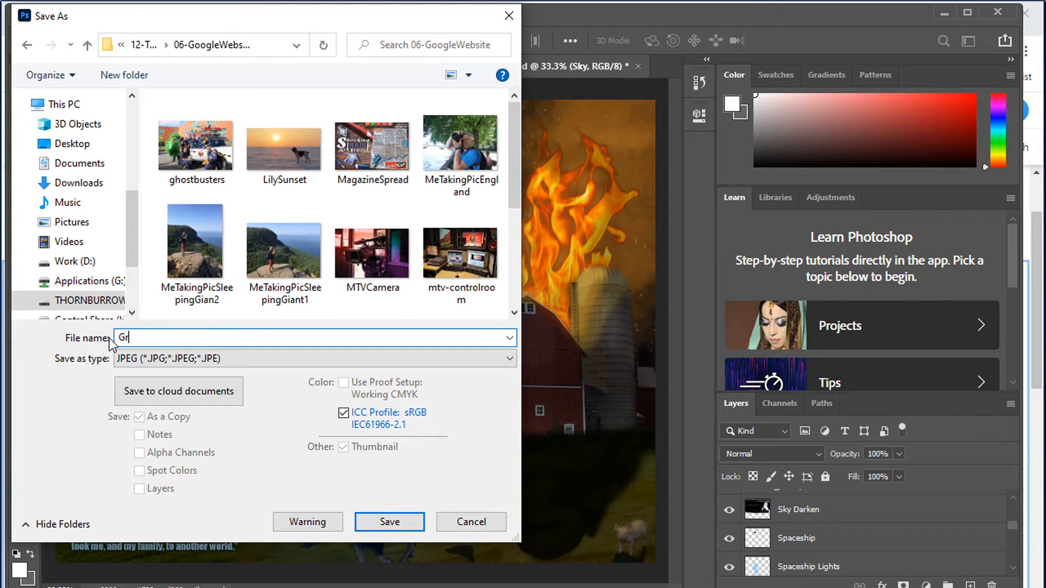
{"action": "type", "text": "10TabloidArticle"}
{"action": "left_click", "coordinate": [390, 523]}
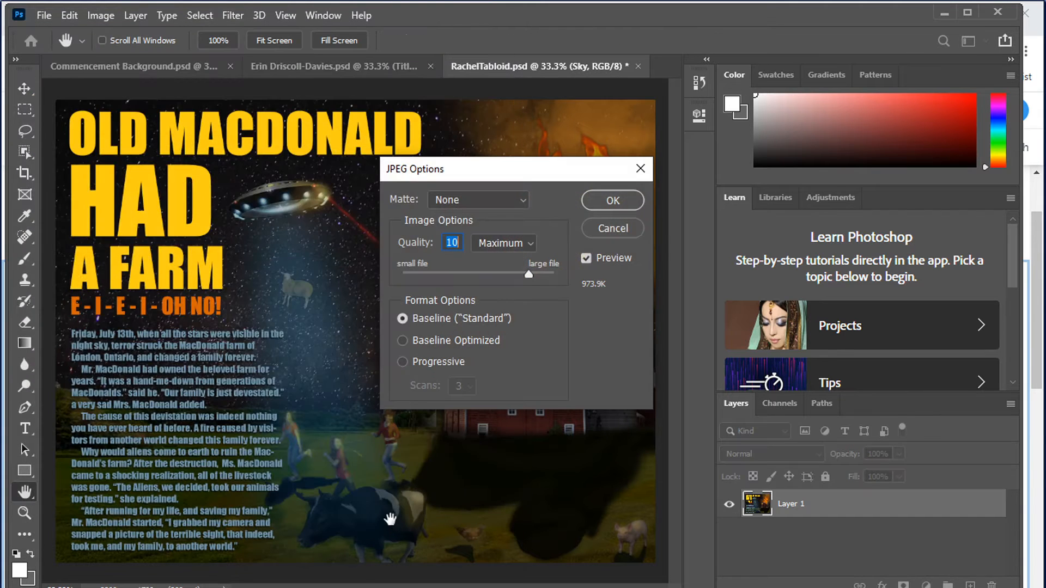
{"action": "left_click", "coordinate": [597, 203]}
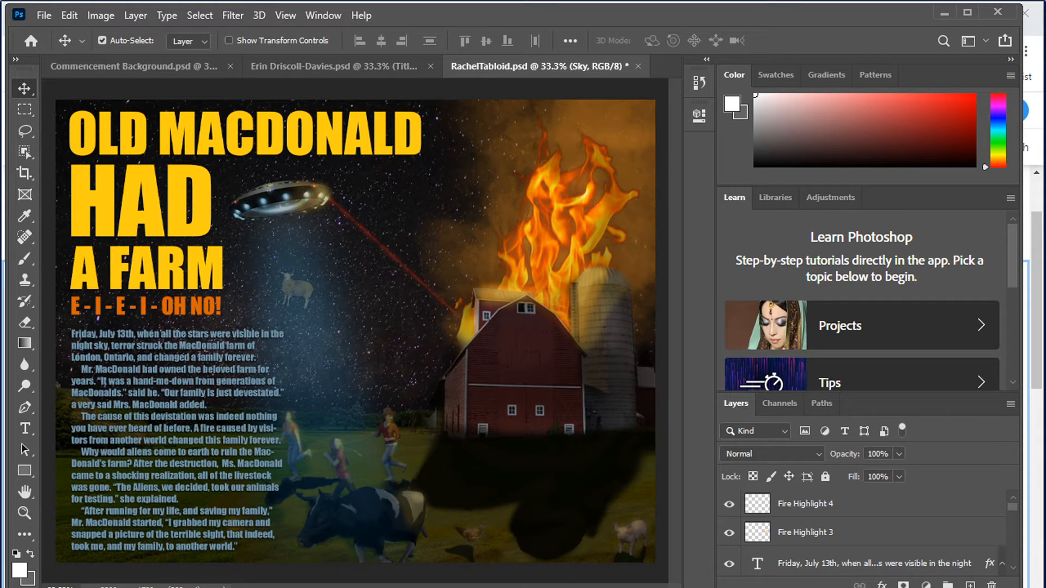
Open the lunamagazine PDF from the good exemplars folder and browse its pages
{"action": "key", "text": "alt+Tab"}
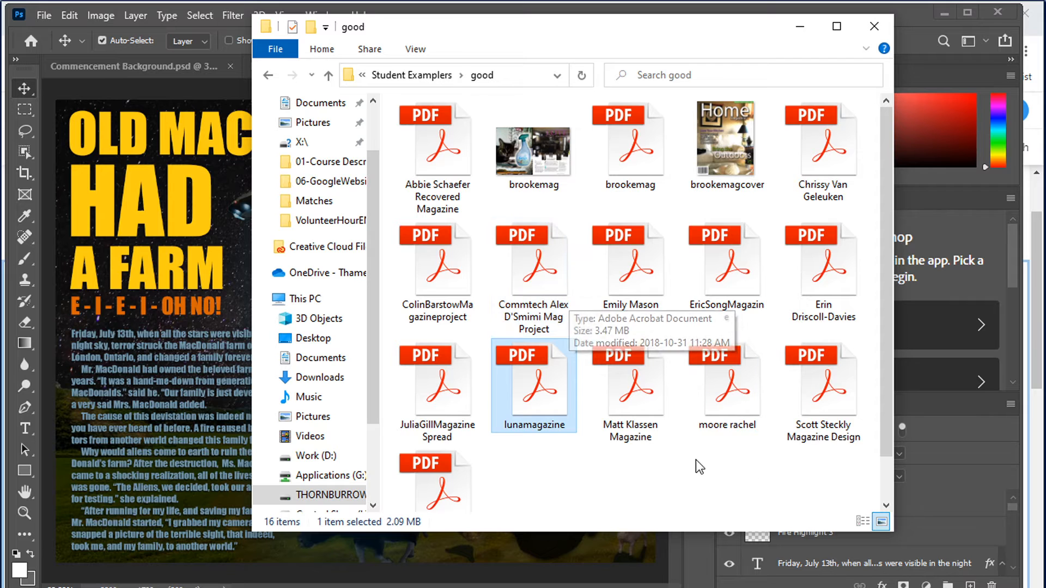
{"action": "scroll", "coordinate": [698, 463], "scroll_direction": "down", "scroll_amount": 1}
{"action": "scroll", "coordinate": [698, 466], "scroll_direction": "up", "scroll_amount": 1}
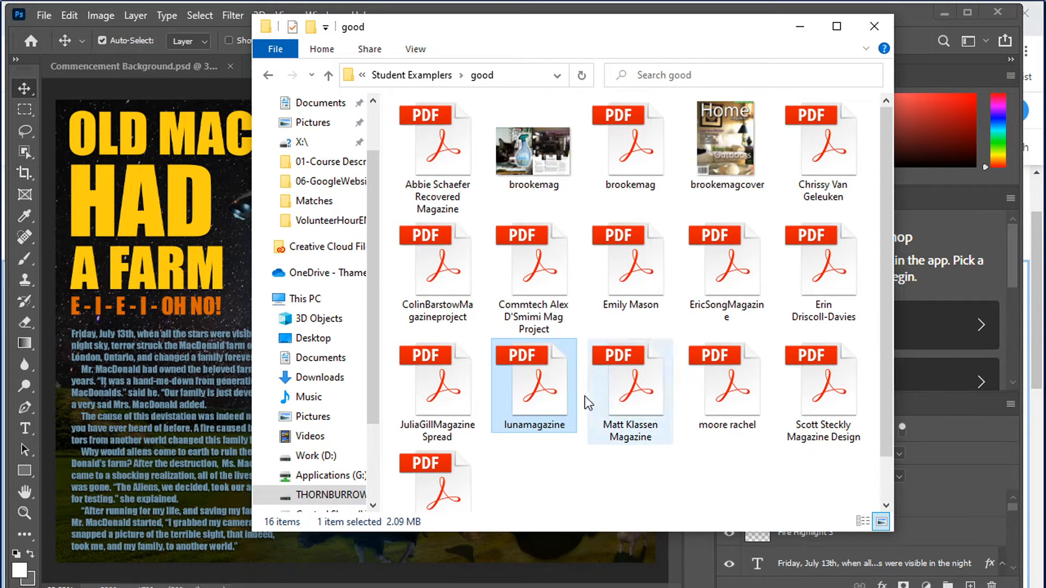
{"action": "double_click", "coordinate": [547, 387]}
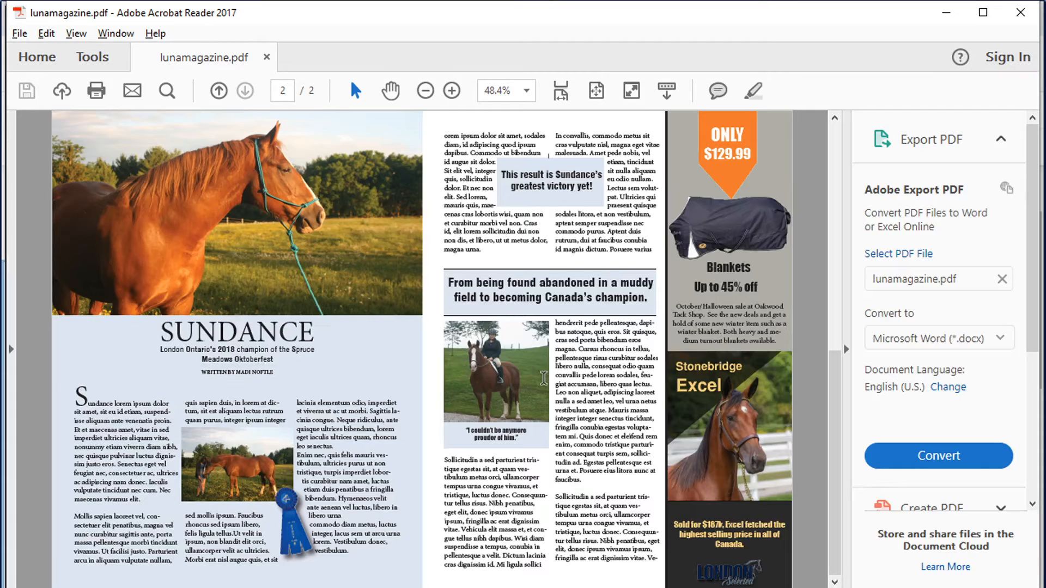
{"action": "scroll", "coordinate": [361, 356], "scroll_direction": "up", "scroll_amount": 10}
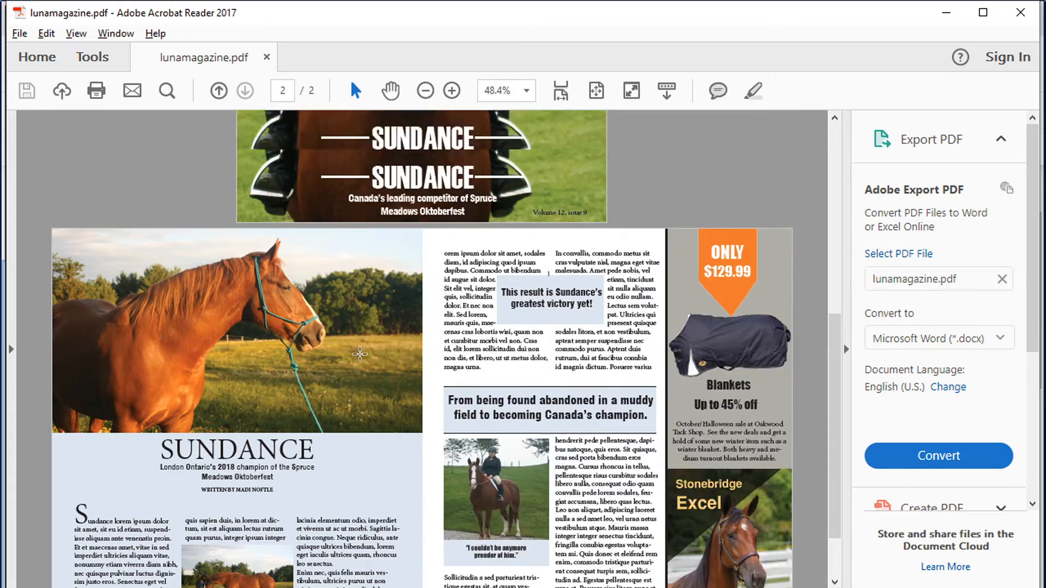
{"action": "scroll", "coordinate": [361, 356], "scroll_direction": "down", "scroll_amount": 10}
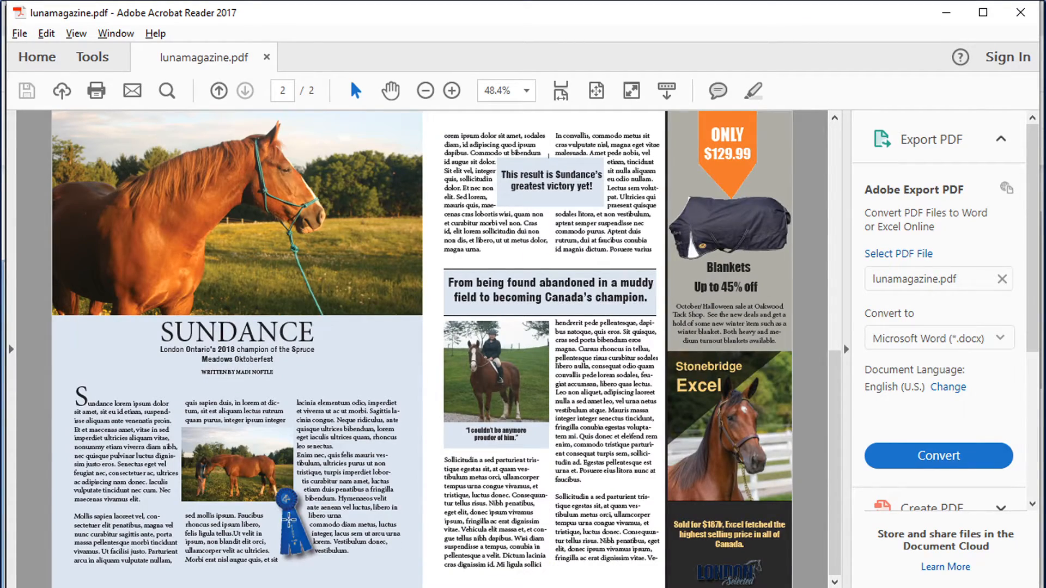
{"action": "key", "text": "alt+Tab"}
{"action": "scroll", "coordinate": [545, 504], "scroll_direction": "down", "scroll_amount": 1}
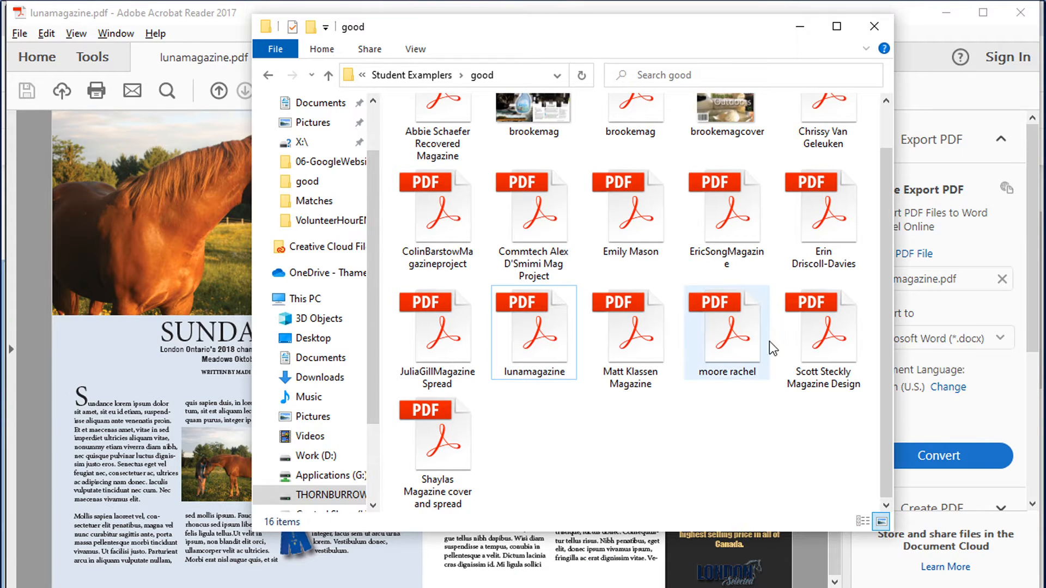
{"action": "left_click", "coordinate": [453, 341]}
{"action": "double_click", "coordinate": [454, 342]}
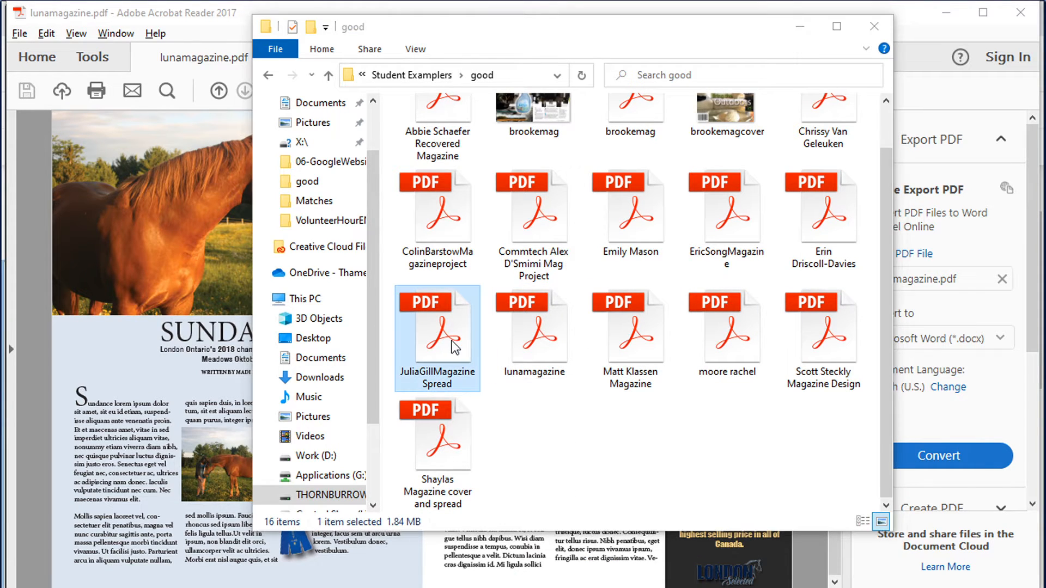
{"action": "scroll", "coordinate": [442, 356], "scroll_direction": "down", "scroll_amount": 3}
{"action": "scroll", "coordinate": [442, 357], "scroll_direction": "down", "scroll_amount": 14}
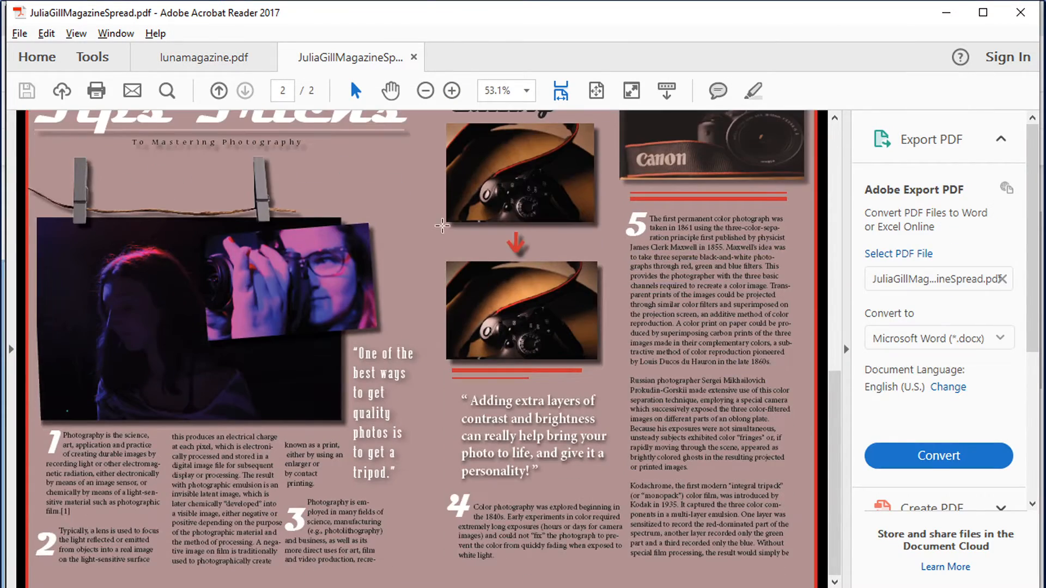
Return to the lunamagazine tab and scroll through its cover and spread
{"action": "left_click", "coordinate": [201, 58]}
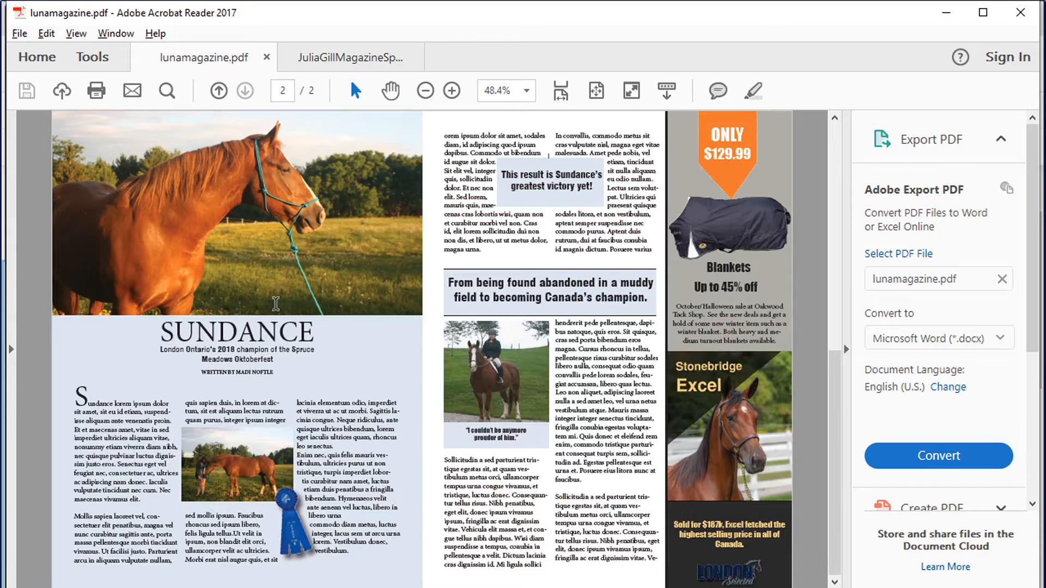
{"action": "scroll", "coordinate": [393, 345], "scroll_direction": "up", "scroll_amount": 8}
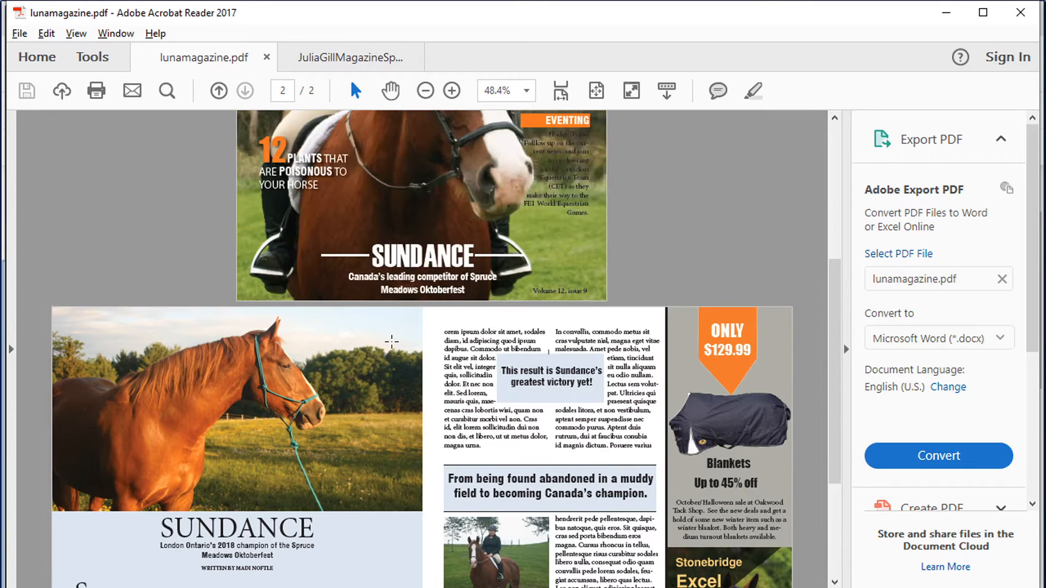
{"action": "scroll", "coordinate": [392, 342], "scroll_direction": "up", "scroll_amount": 2}
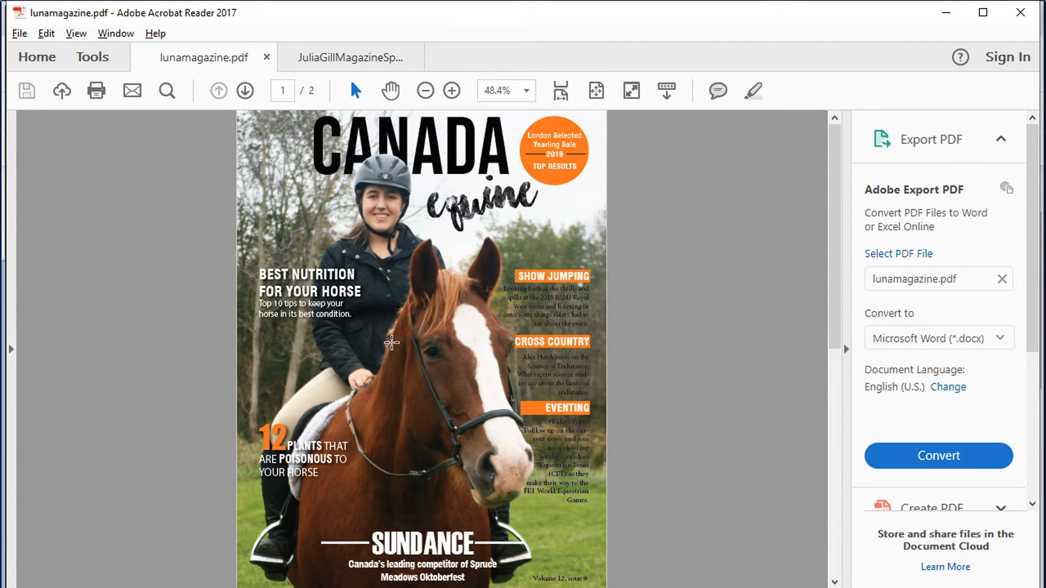
{"action": "scroll", "coordinate": [392, 342], "scroll_direction": "down", "scroll_amount": 10}
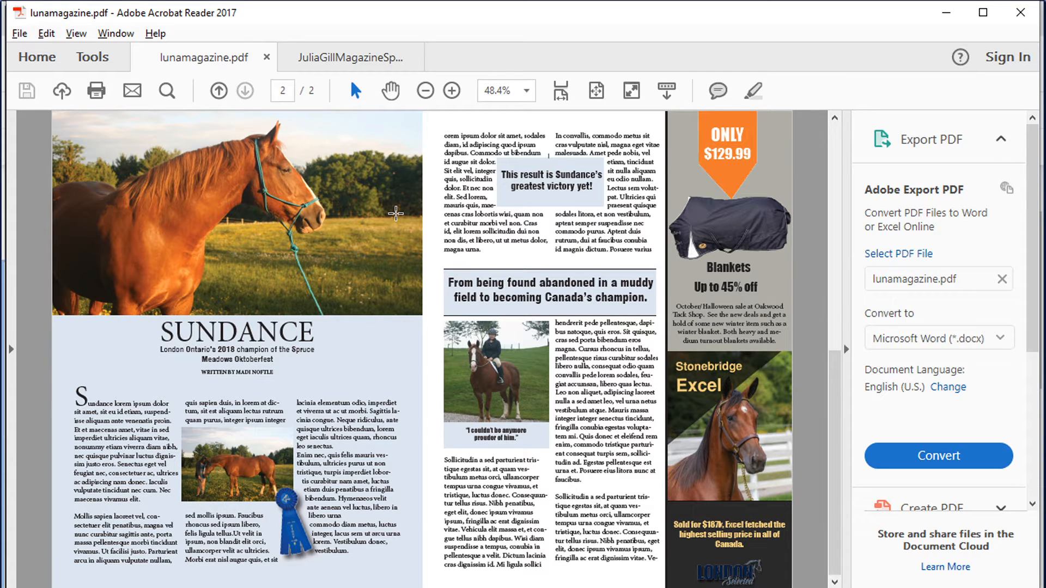
Close the PDF reader with all its tabs
{"action": "left_click", "coordinate": [1020, 22]}
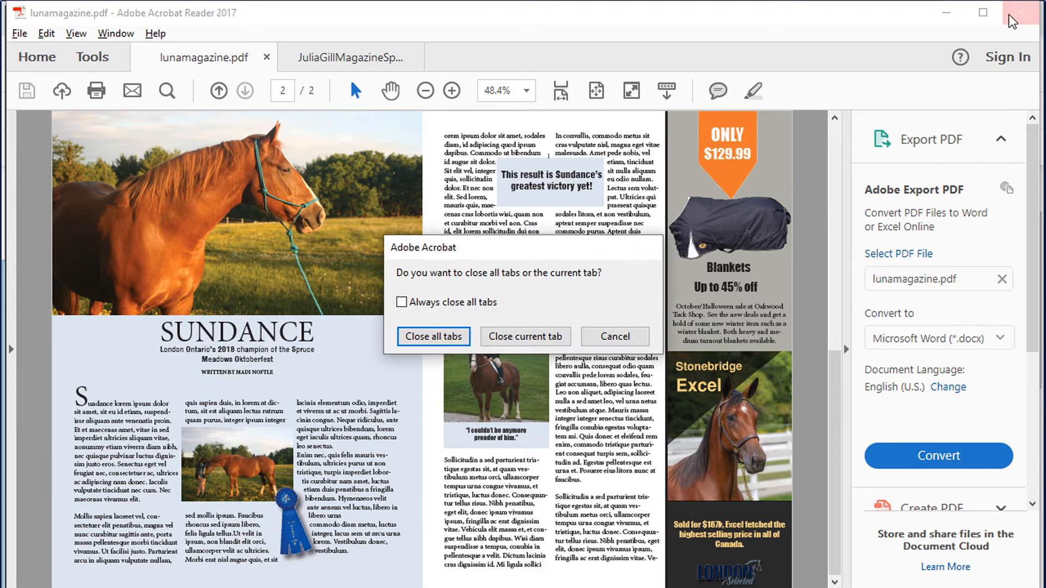
{"action": "left_click", "coordinate": [435, 338]}
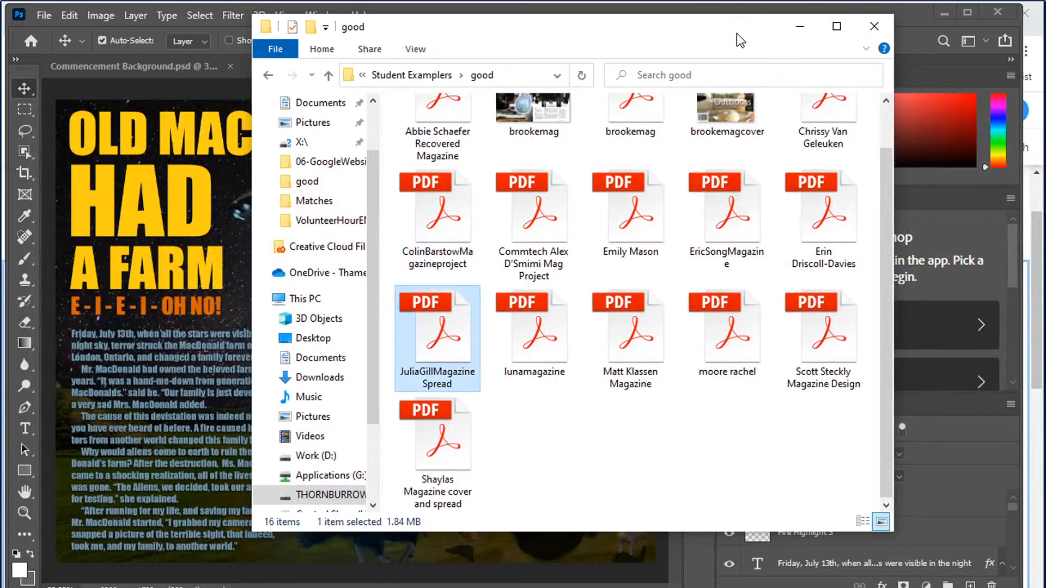
{"action": "left_click_drag", "start_coordinate": [736, 34], "coordinate": [773, 89]}
{"action": "left_click", "coordinate": [717, 9]}
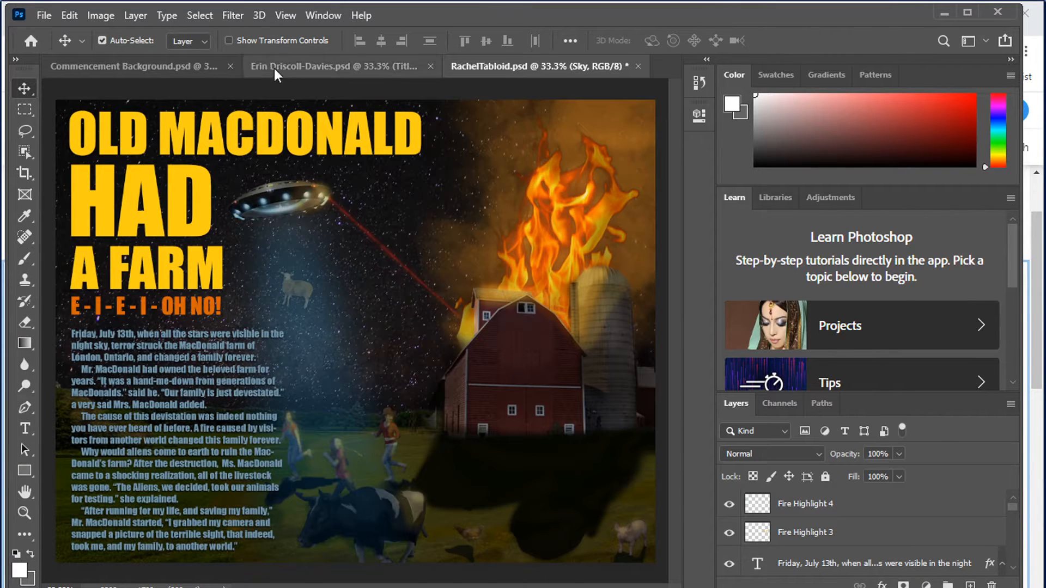
{"action": "left_click", "coordinate": [39, 17]}
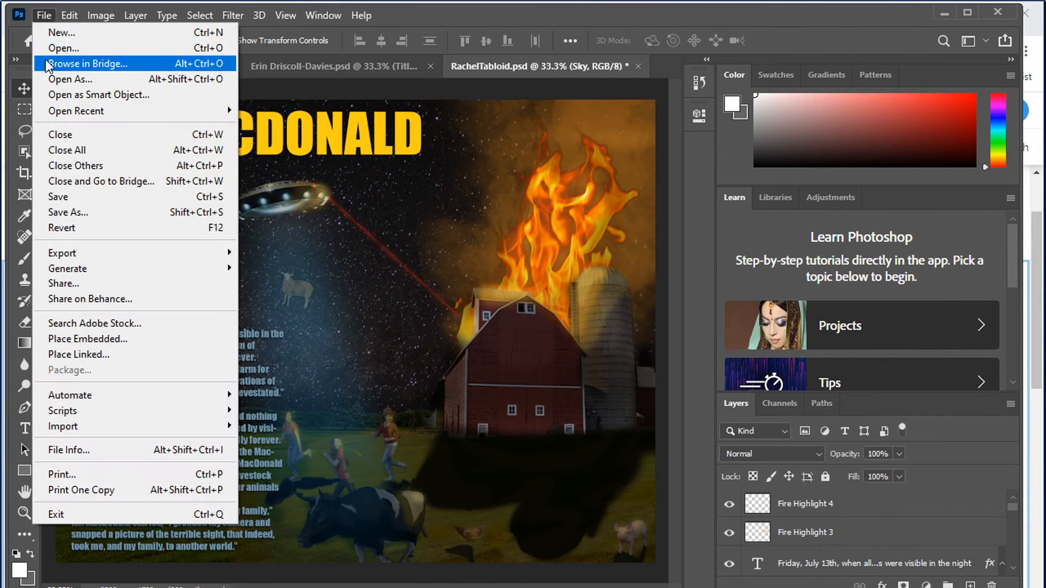
{"action": "left_click", "coordinate": [60, 52]}
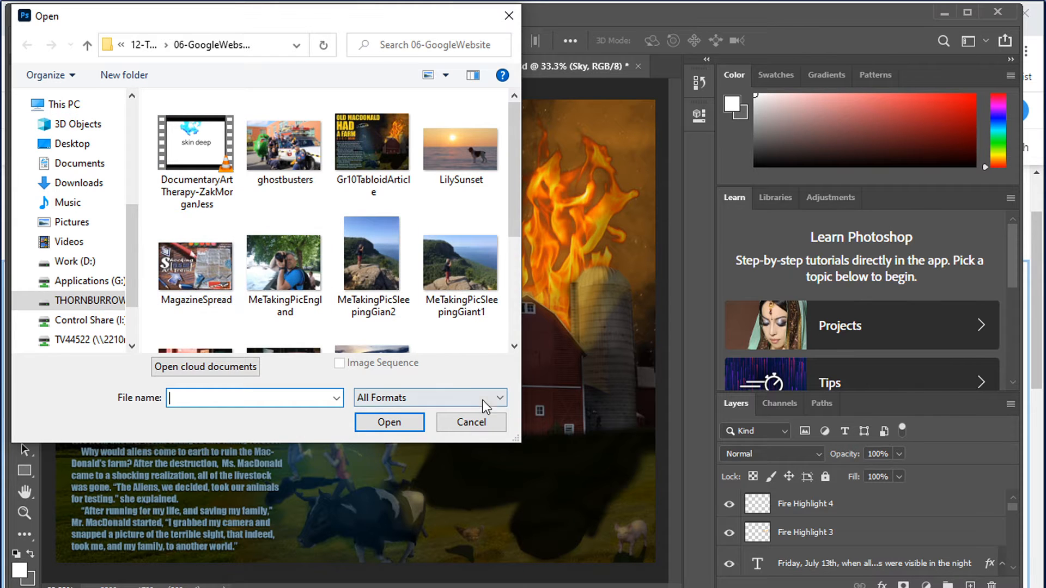
{"action": "left_click", "coordinate": [480, 426]}
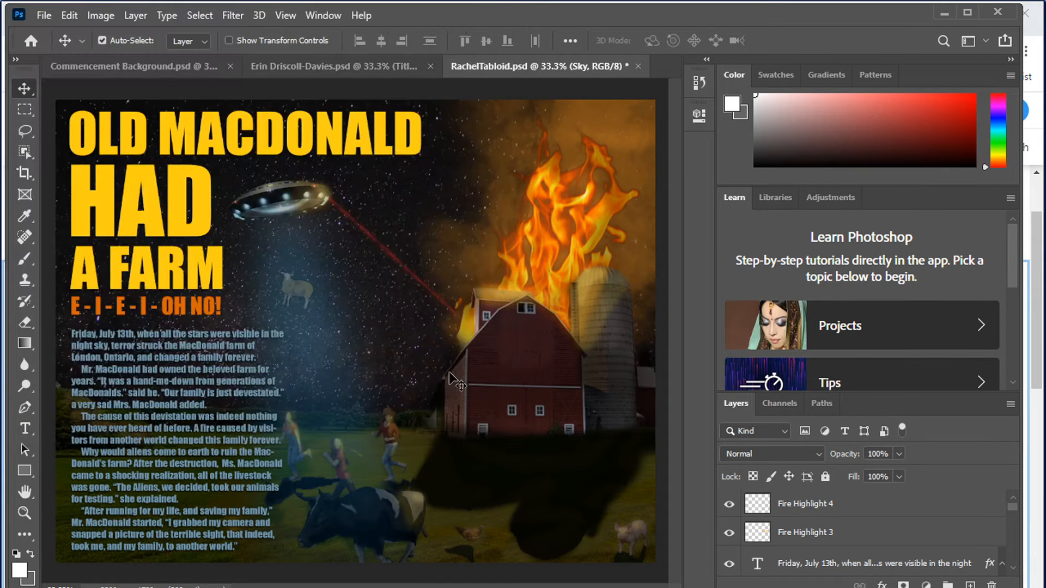
{"action": "key", "text": "alt+Tab"}
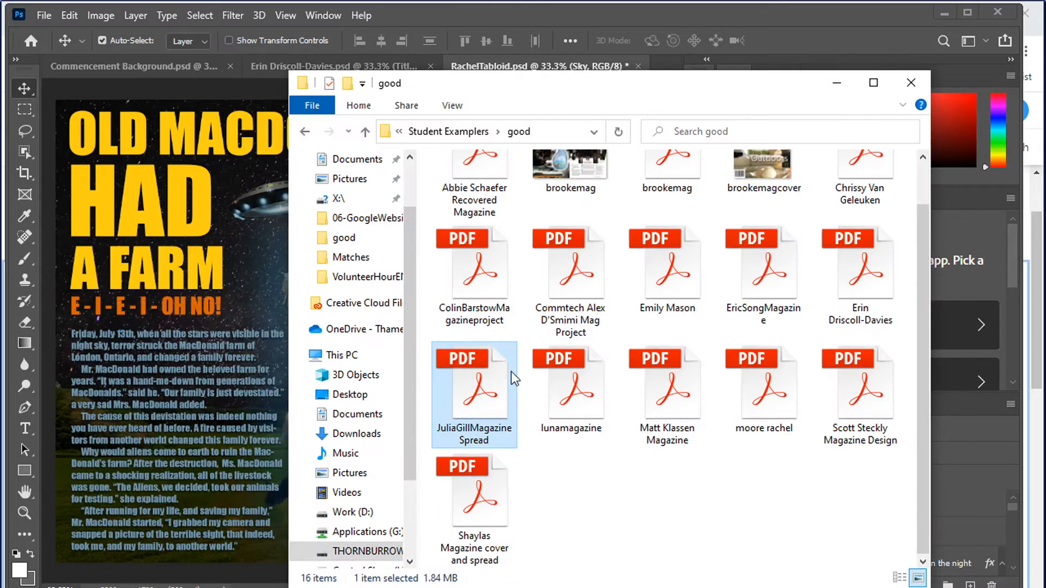
{"action": "double_click", "coordinate": [479, 406]}
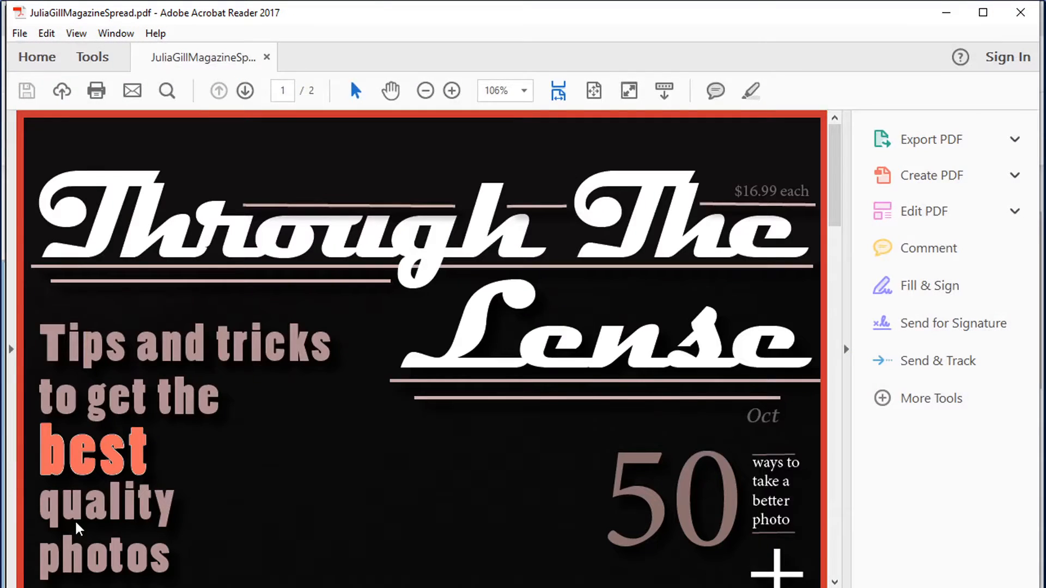
{"action": "left_click", "coordinate": [1021, 12]}
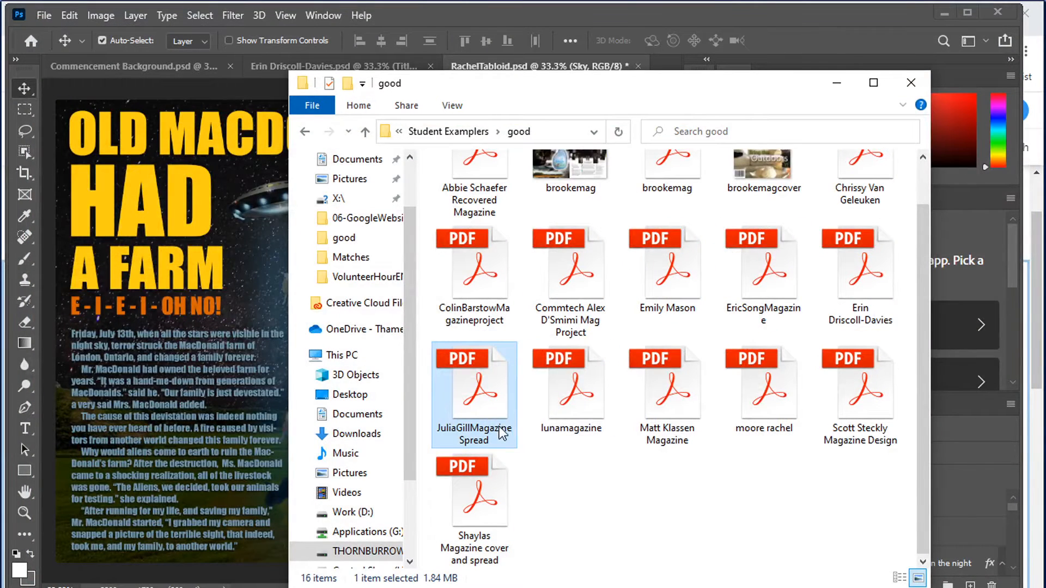
Import page 2 of the lunamagazine PDF into Photoshop at a resolution of 150 pixels/inch
{"action": "left_click", "coordinate": [575, 415]}
{"action": "left_click_drag", "start_coordinate": [575, 415], "coordinate": [26, 549]}
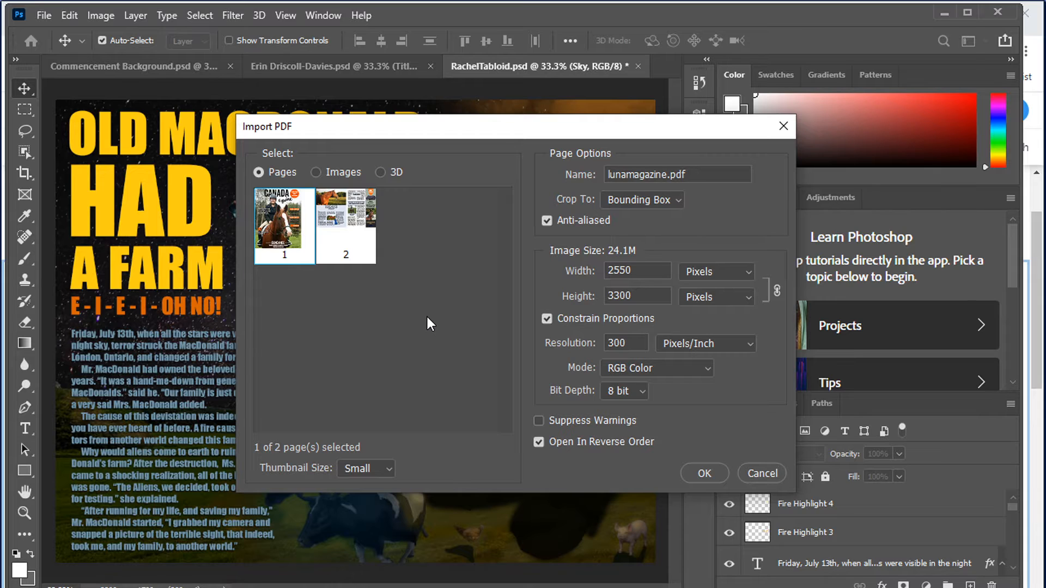
{"action": "left_click", "coordinate": [359, 221]}
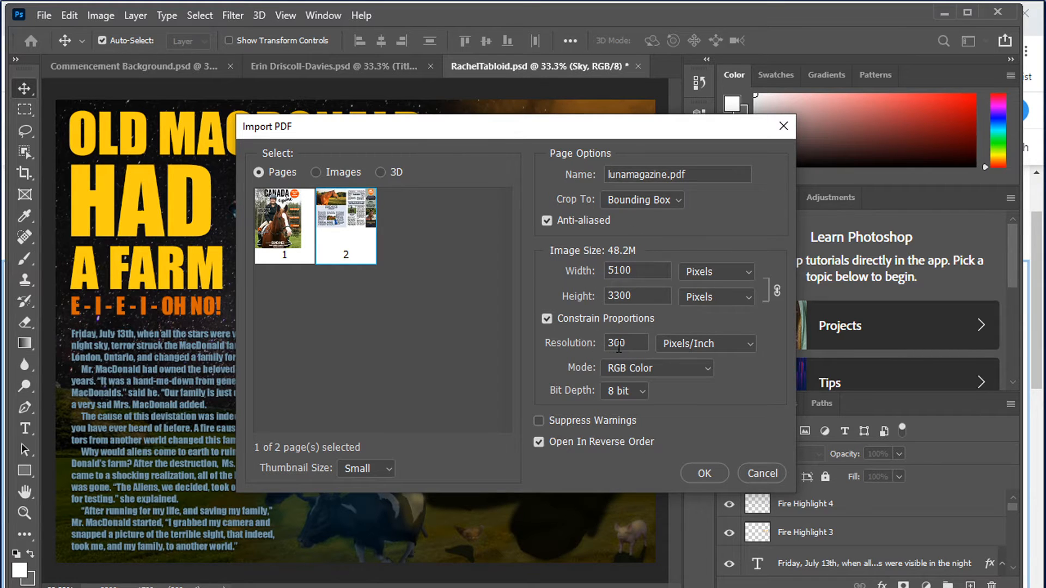
{"action": "left_click_drag", "start_coordinate": [622, 344], "coordinate": [602, 351]}
{"action": "type", "text": "150"}
{"action": "left_click", "coordinate": [705, 472]}
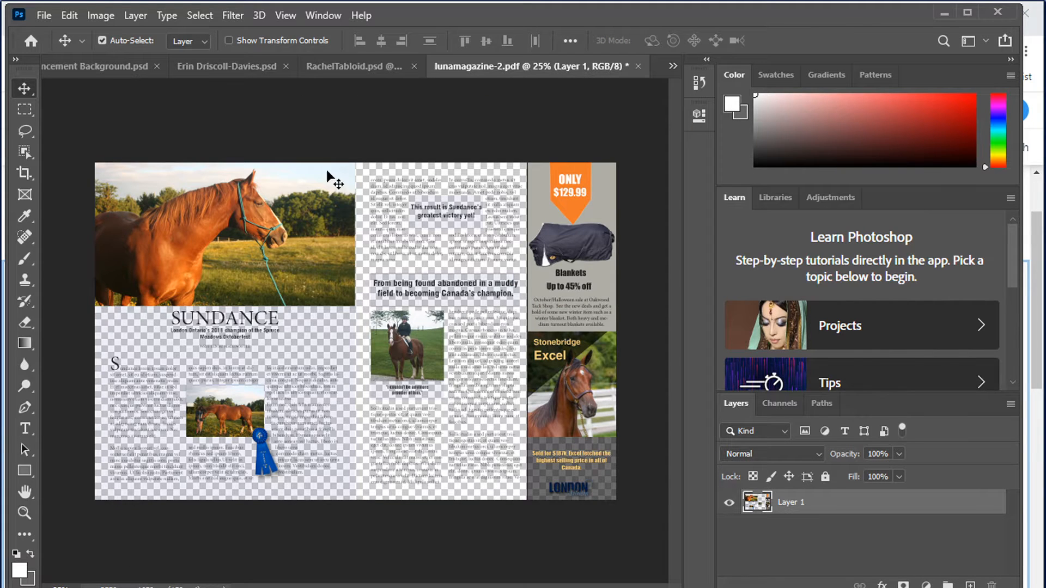
Flatten the imported magazine spread into a single background layer
{"action": "left_click", "coordinate": [385, 233], "text": "ctrl"}
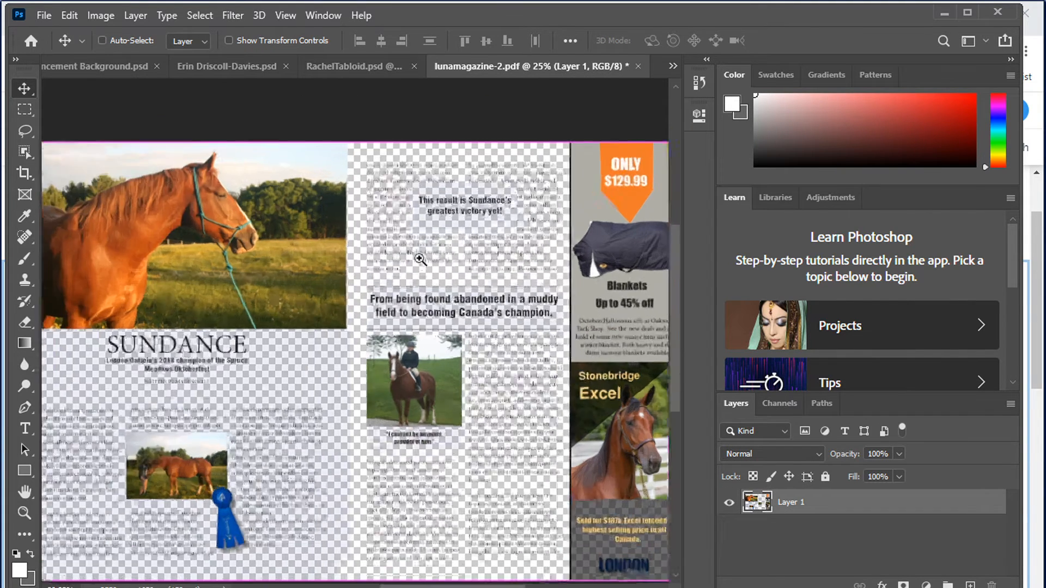
{"action": "left_click_drag", "start_coordinate": [420, 260], "coordinate": [407, 294]}
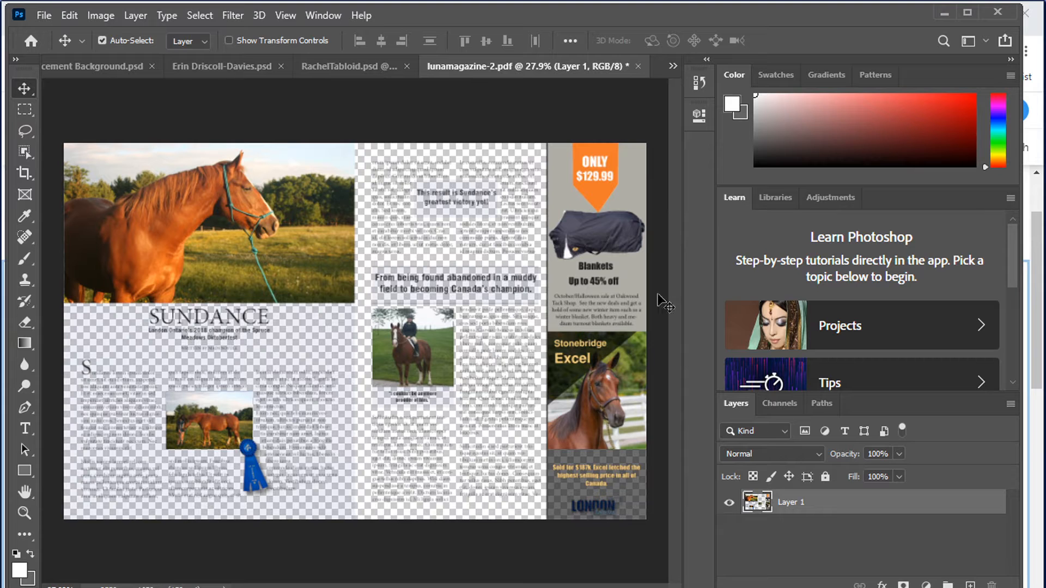
{"action": "left_click", "coordinate": [1010, 404]}
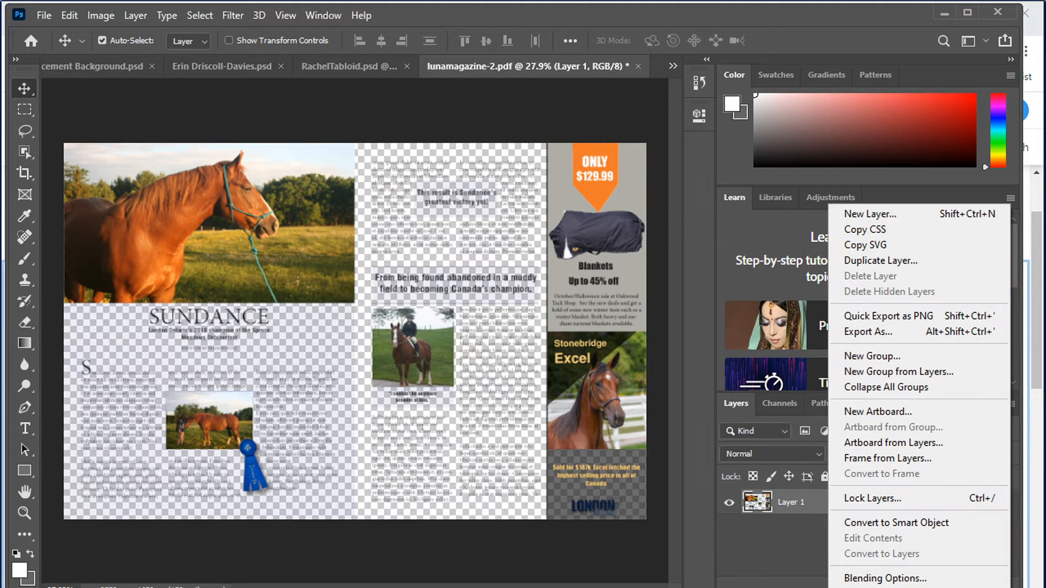
{"action": "left_click", "coordinate": [874, 587]}
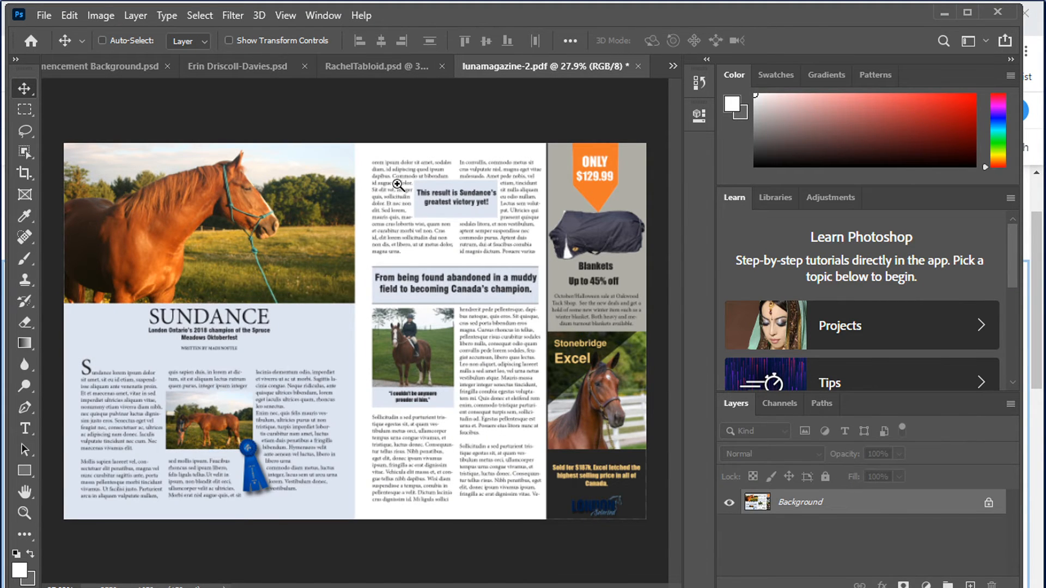
Save the spread on the computer as a Photoshop file named Gr11-MagazineAssignment in the 06-GoogleWebsite folder
{"action": "left_click_drag", "start_coordinate": [398, 186], "coordinate": [447, 293]}
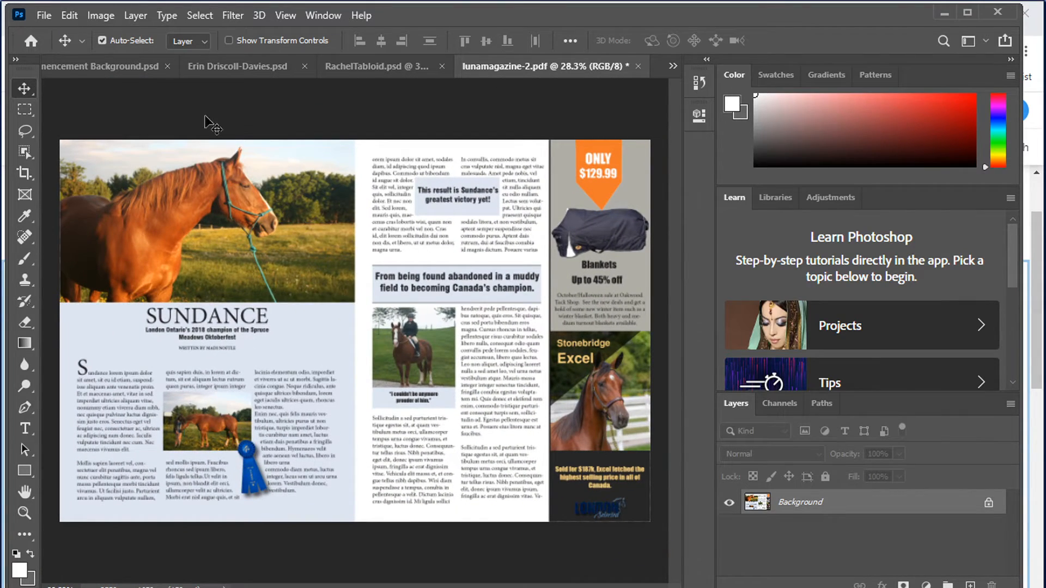
{"action": "left_click", "coordinate": [43, 17]}
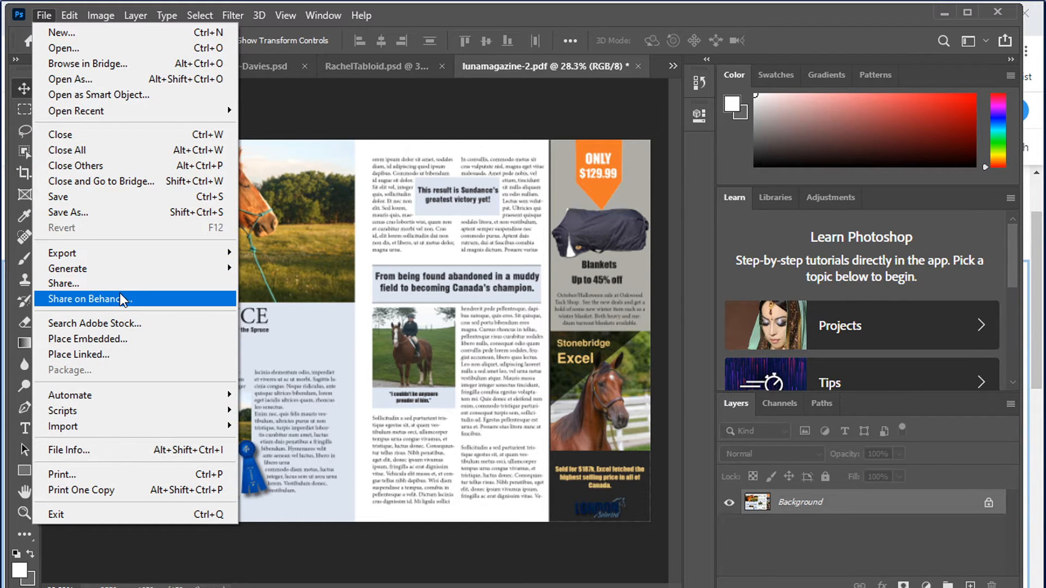
{"action": "left_click", "coordinate": [91, 216]}
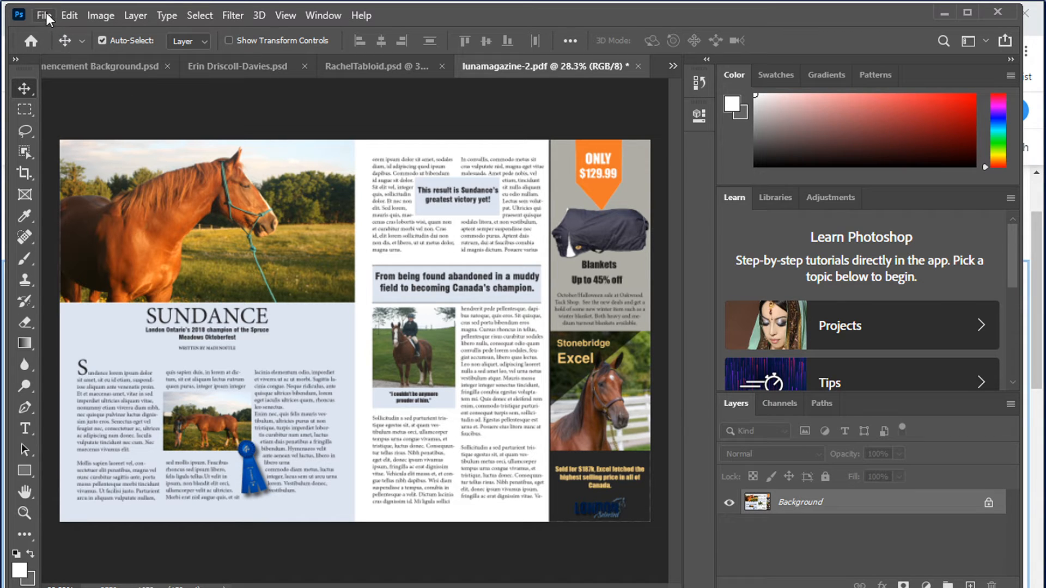
{"action": "left_click", "coordinate": [46, 19]}
{"action": "left_click", "coordinate": [63, 212]}
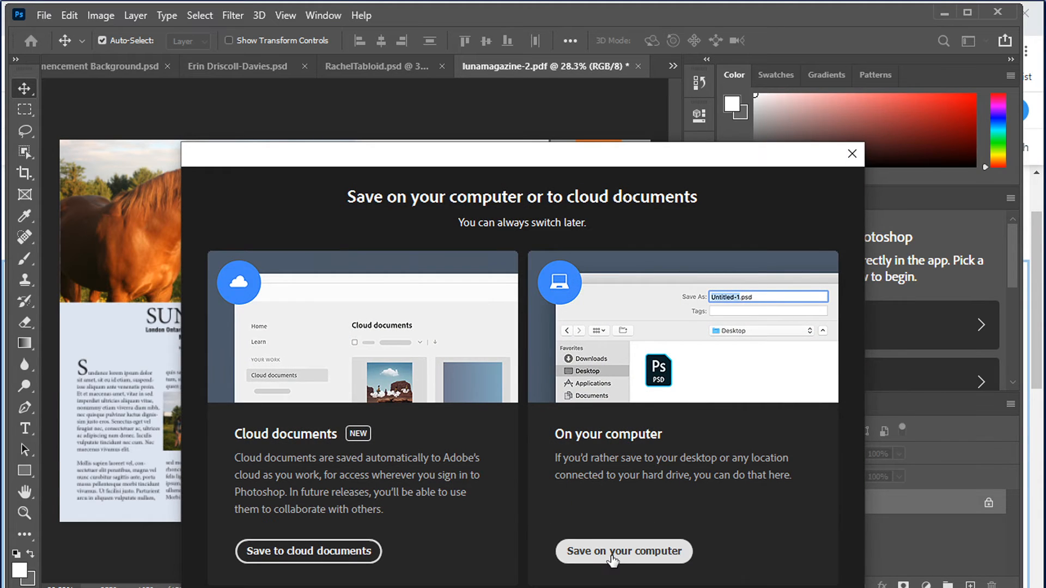
{"action": "left_click", "coordinate": [613, 553]}
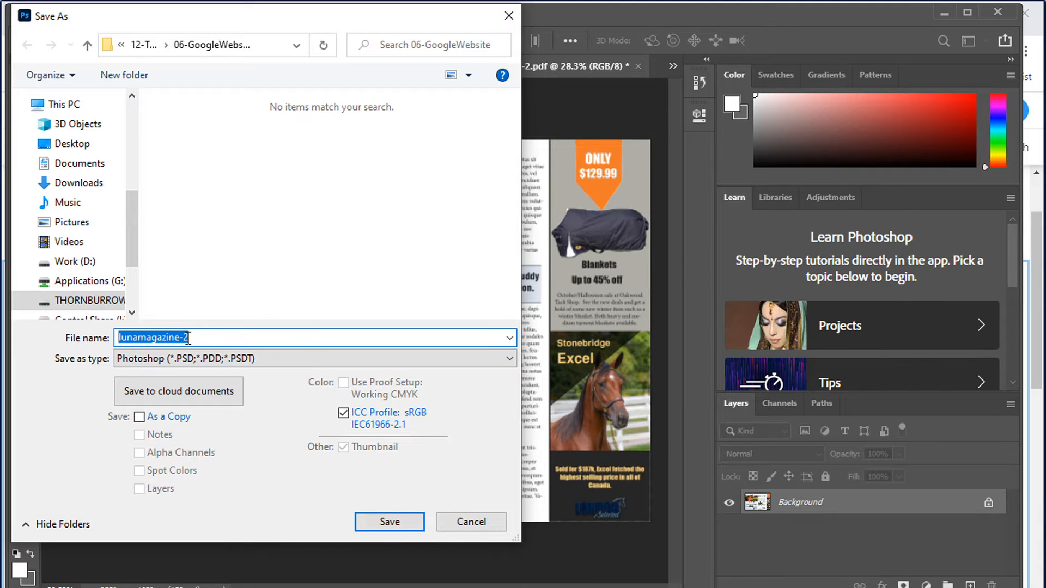
{"action": "type", "text": "Gr"}
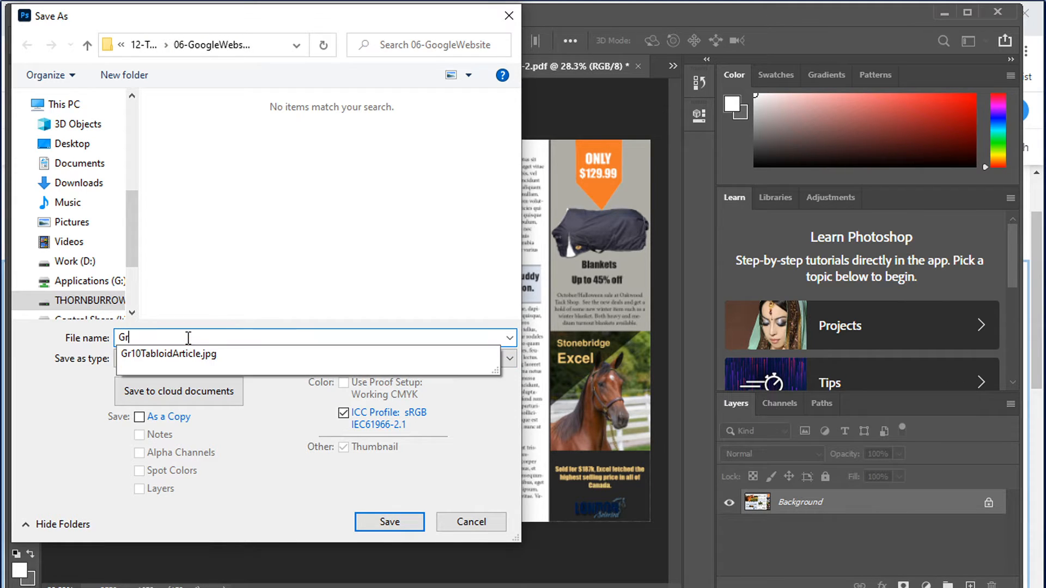
{"action": "type", "text": "11-MagazineAssignment"}
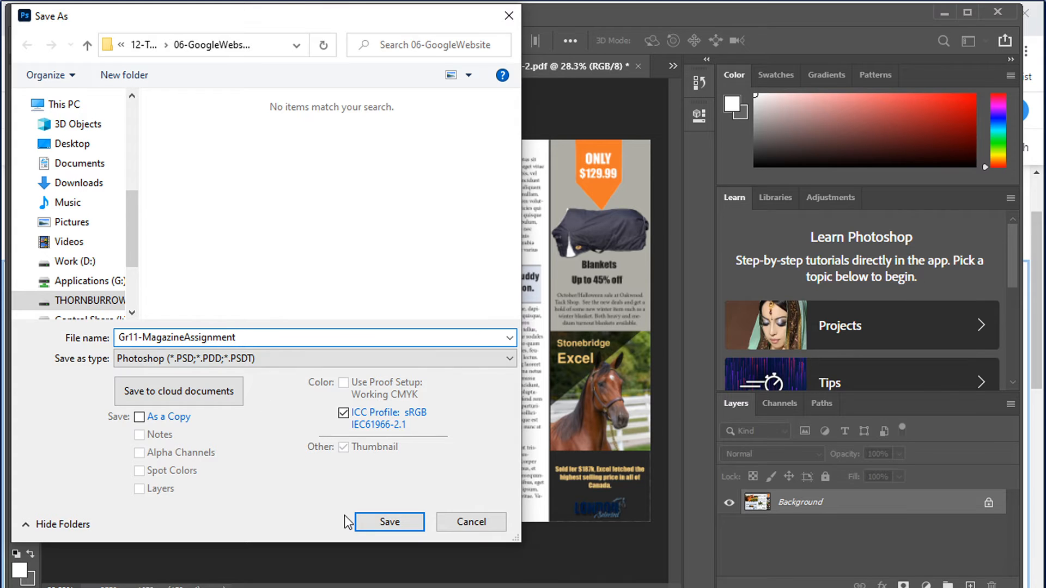
{"action": "left_click", "coordinate": [386, 520]}
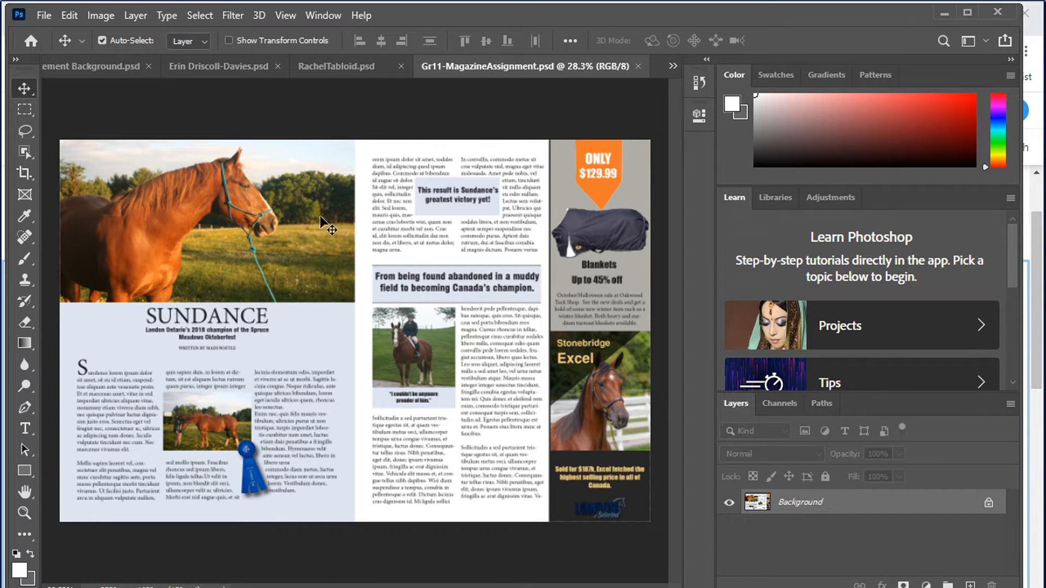
In the Wix editor, open the image background options for the Graphic Design column on the Portfolio page
{"action": "left_click", "coordinate": [940, 14]}
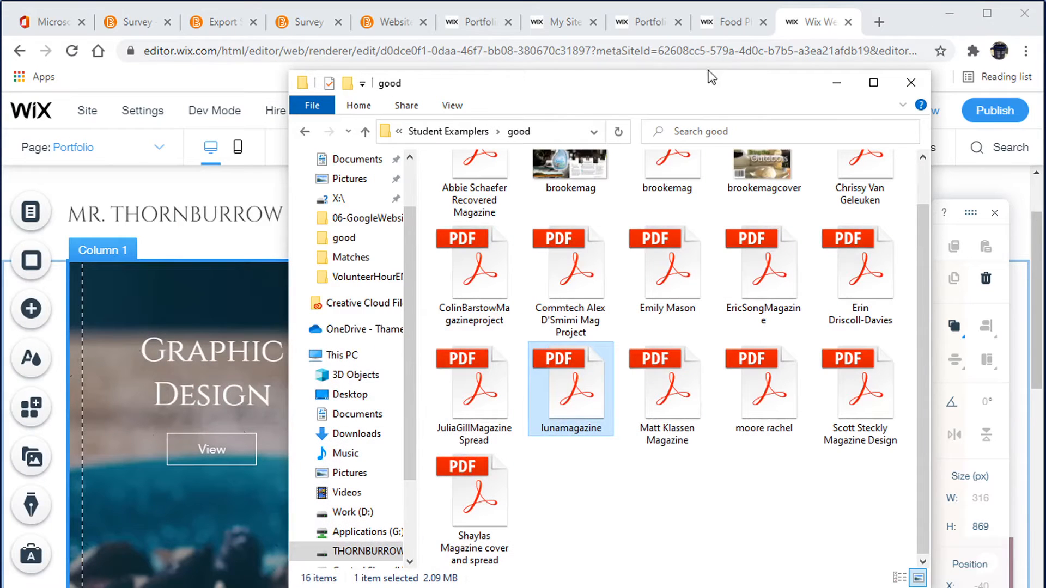
{"action": "left_click", "coordinate": [264, 188]}
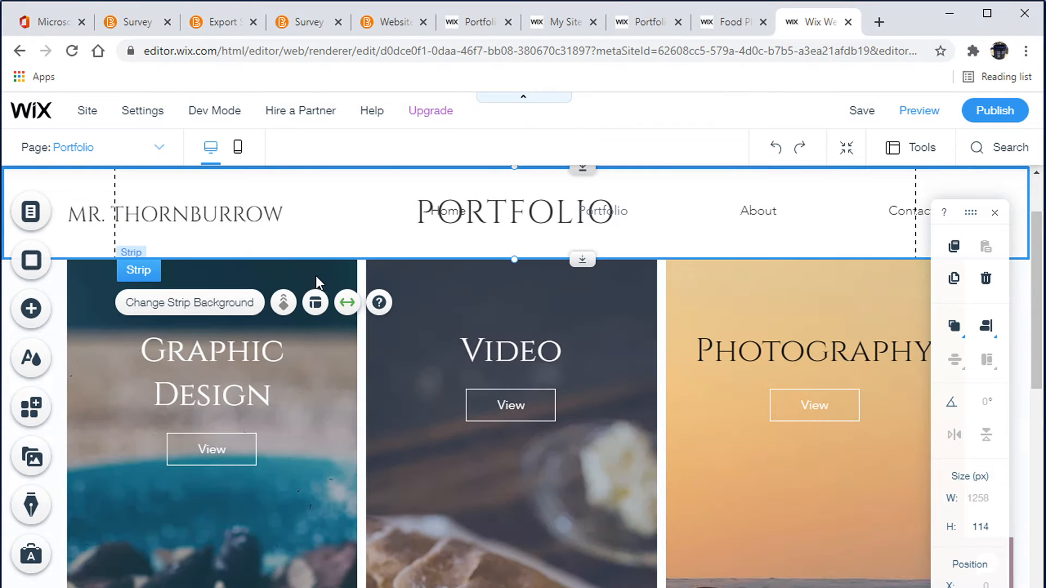
{"action": "left_click", "coordinate": [316, 276]}
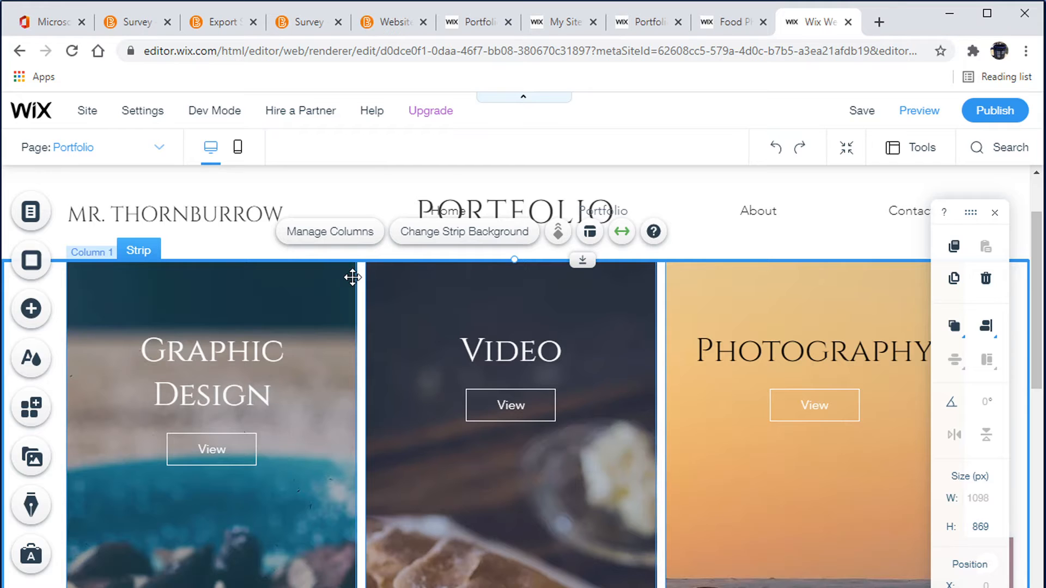
{"action": "left_click", "coordinate": [351, 277]}
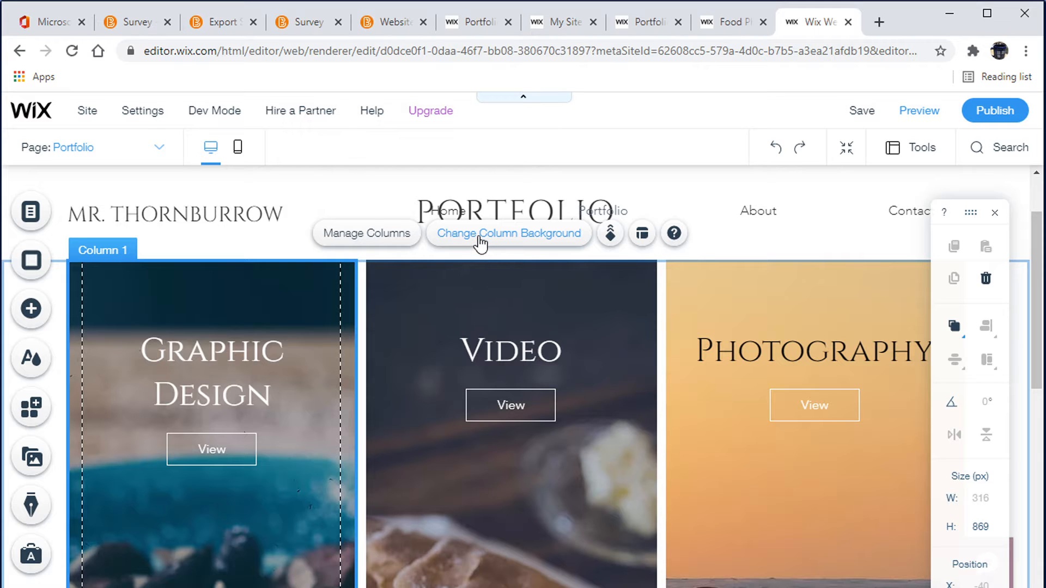
{"action": "left_click", "coordinate": [479, 239]}
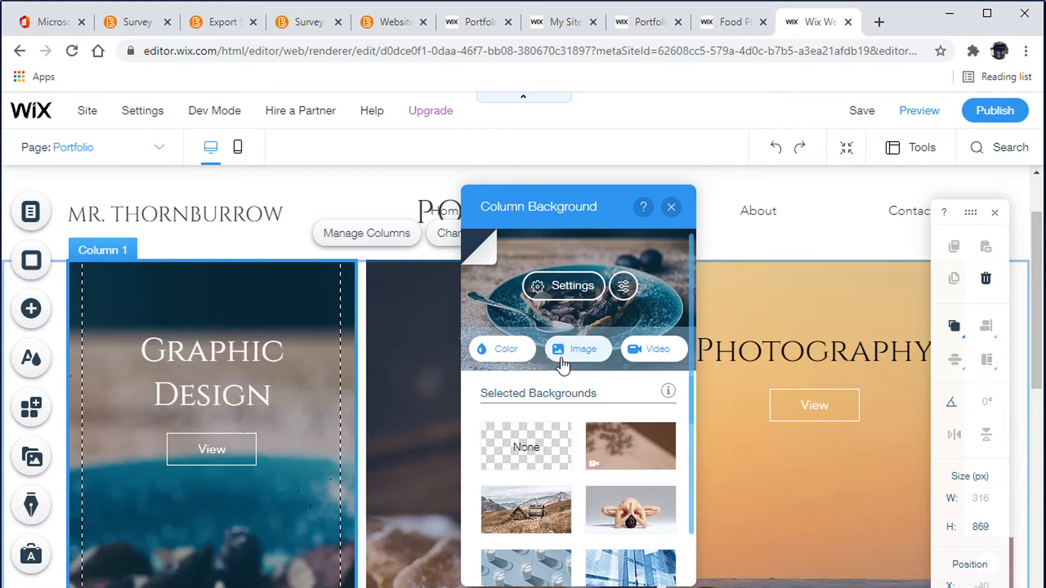
{"action": "scroll", "coordinate": [595, 476], "scroll_direction": "down", "scroll_amount": 5}
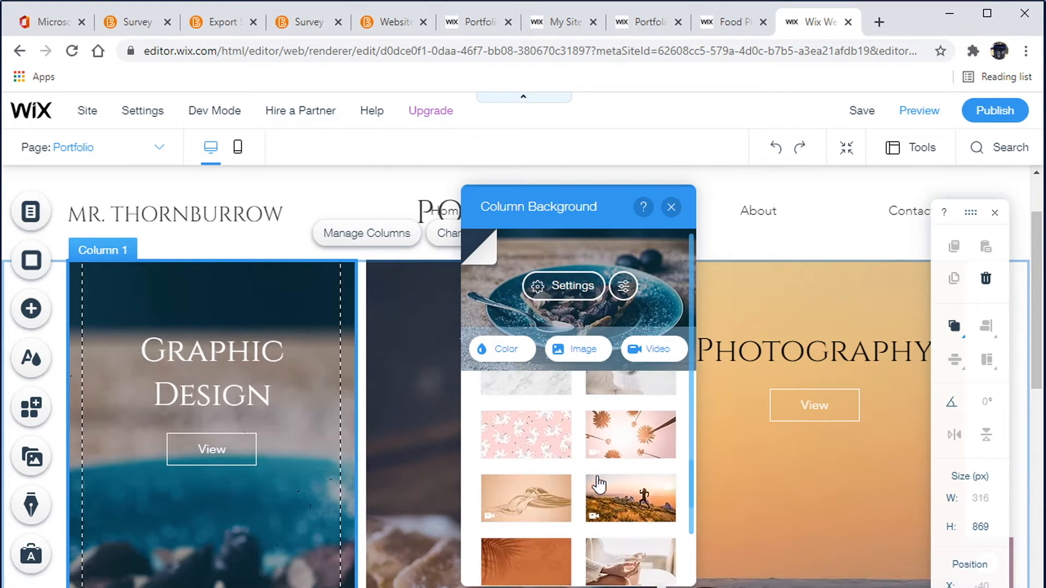
{"action": "scroll", "coordinate": [601, 474], "scroll_direction": "up", "scroll_amount": 5}
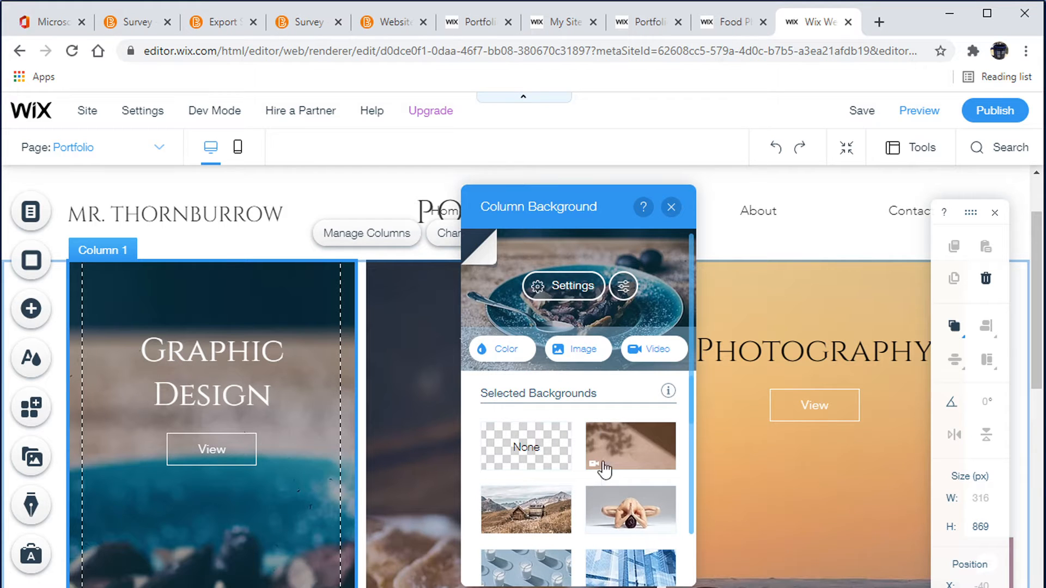
{"action": "left_click", "coordinate": [586, 352]}
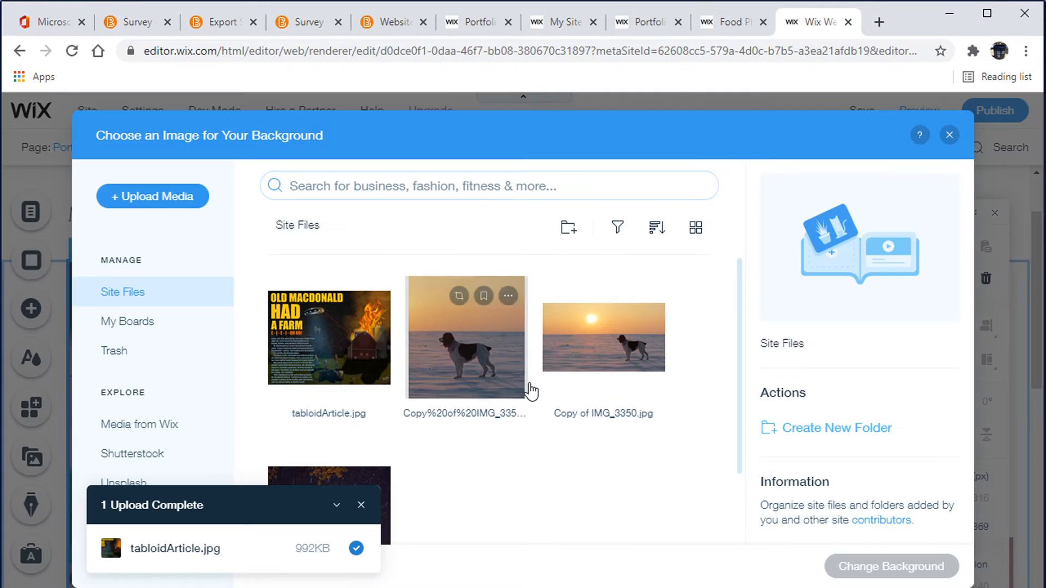
Start uploading a new image from the computer into the site files for the column background
{"action": "scroll", "coordinate": [548, 443], "scroll_direction": "down", "scroll_amount": 2}
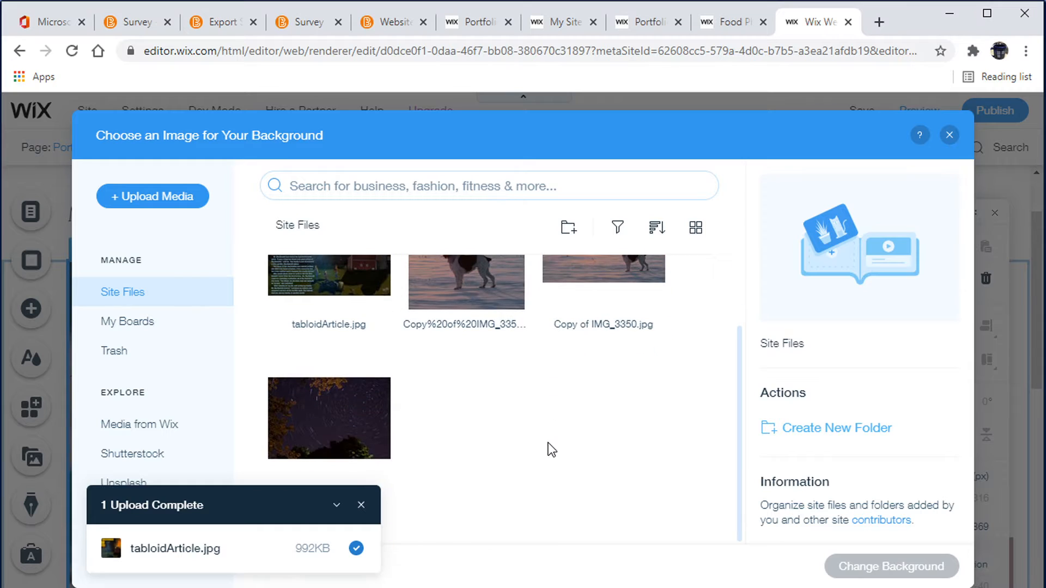
{"action": "scroll", "coordinate": [490, 504], "scroll_direction": "up", "scroll_amount": 2}
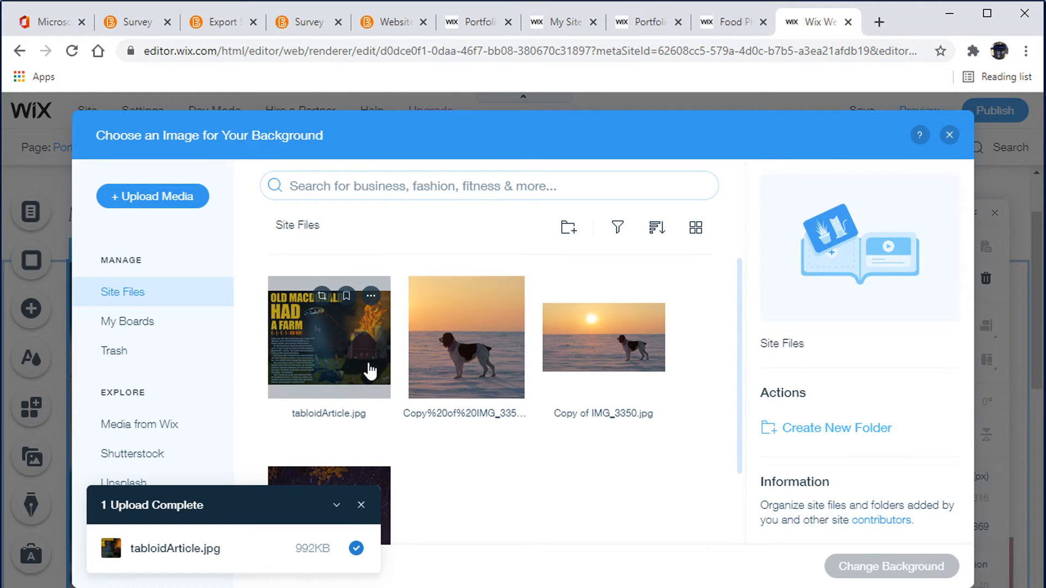
{"action": "left_click", "coordinate": [146, 195]}
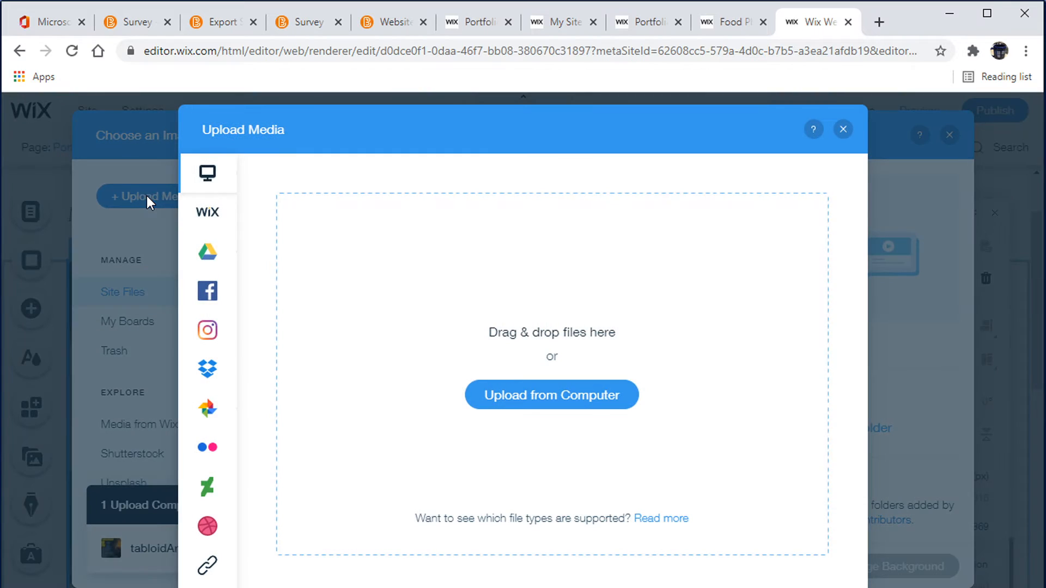
{"action": "left_click", "coordinate": [549, 399]}
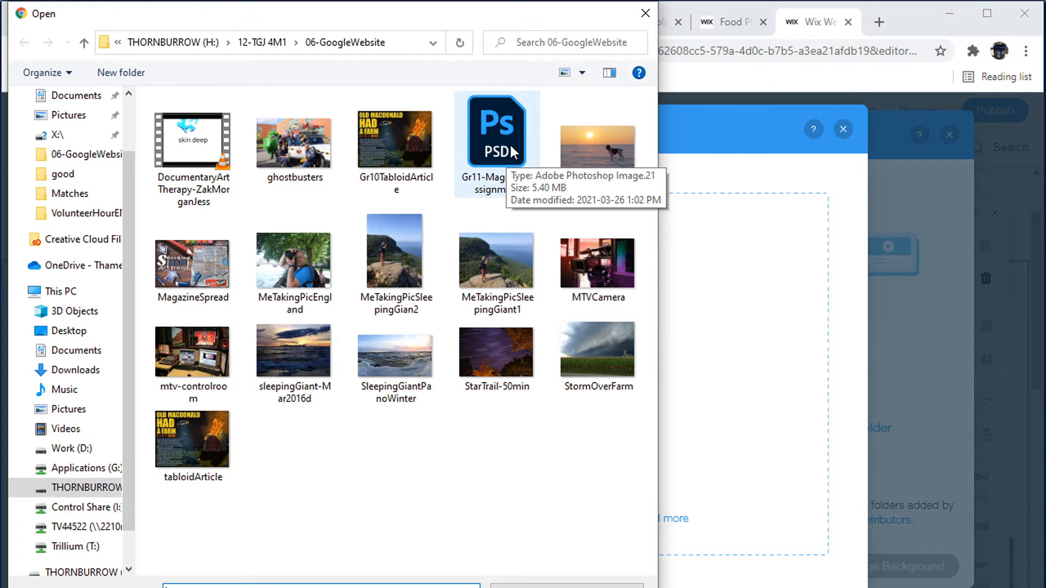
Save the magazine spread as a JPEG named Gr11-MagazineAssignment at quality 10, Maximum, Baseline Standard
{"action": "key", "text": "alt+Tab"}
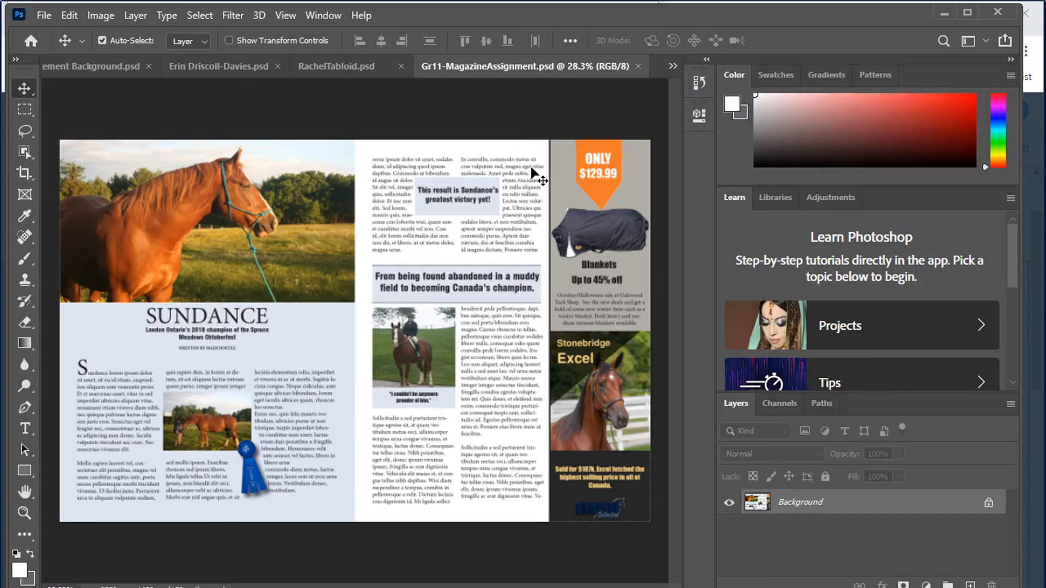
{"action": "left_click", "coordinate": [53, 16]}
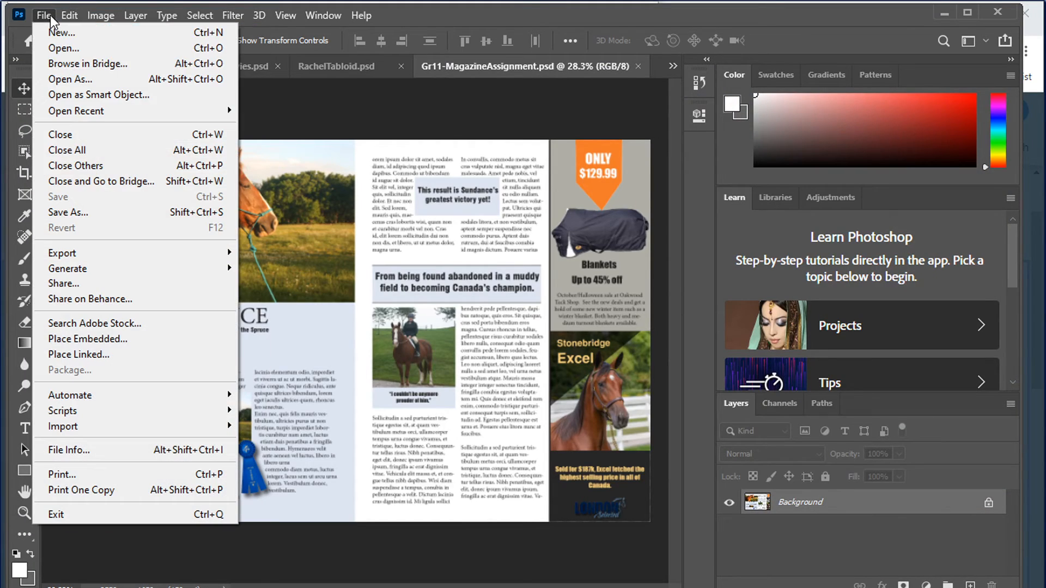
{"action": "left_click", "coordinate": [79, 213]}
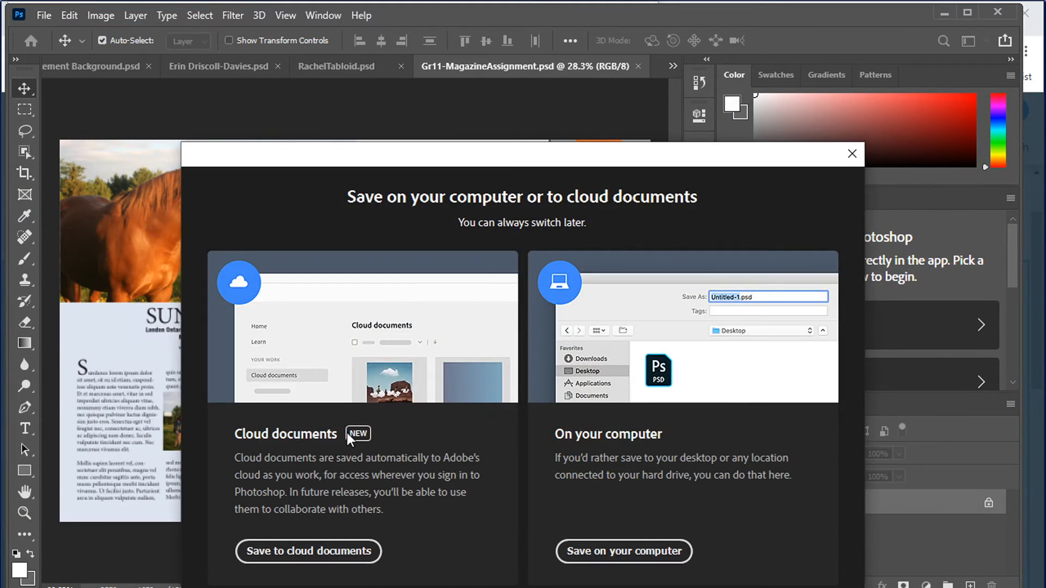
{"action": "left_click", "coordinate": [587, 557]}
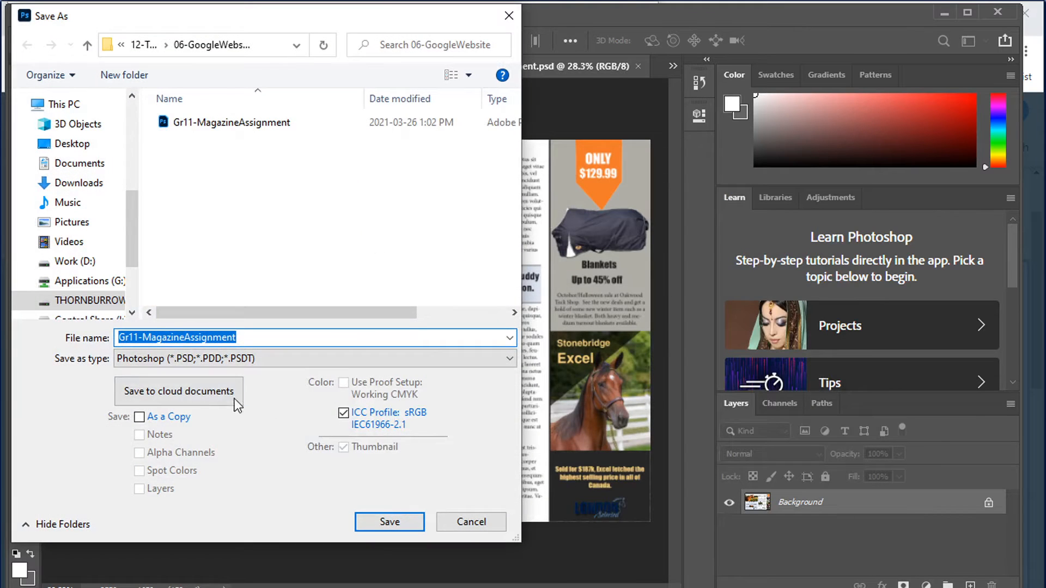
{"action": "left_click", "coordinate": [151, 358]}
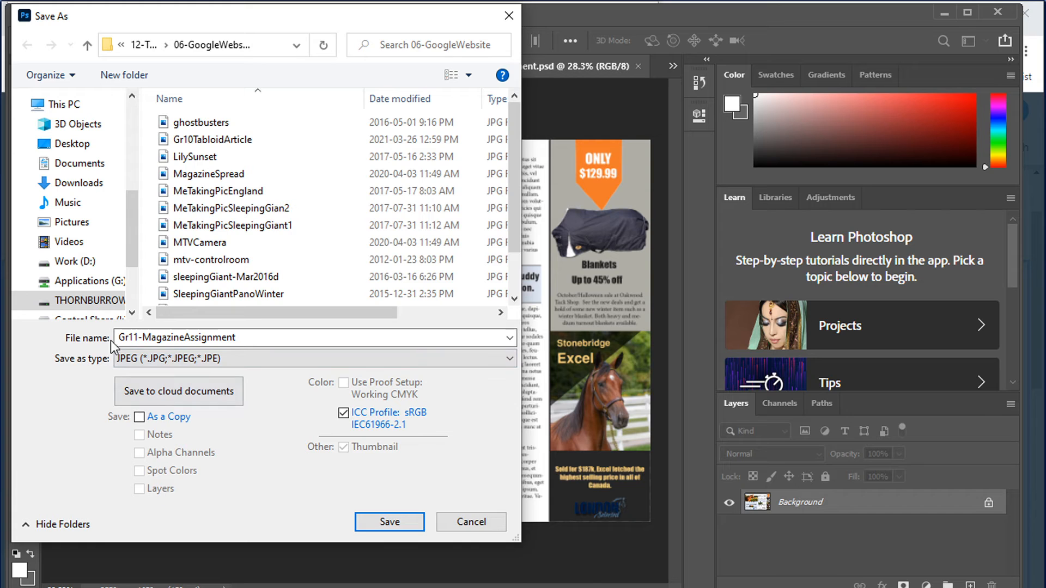
{"action": "left_click", "coordinate": [390, 522]}
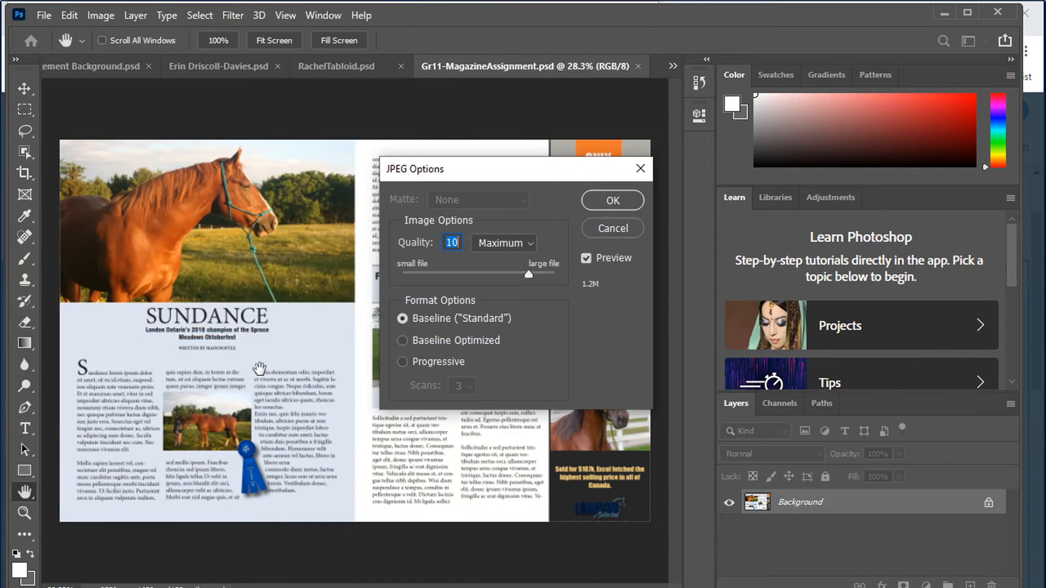
{"action": "left_click", "coordinate": [613, 200]}
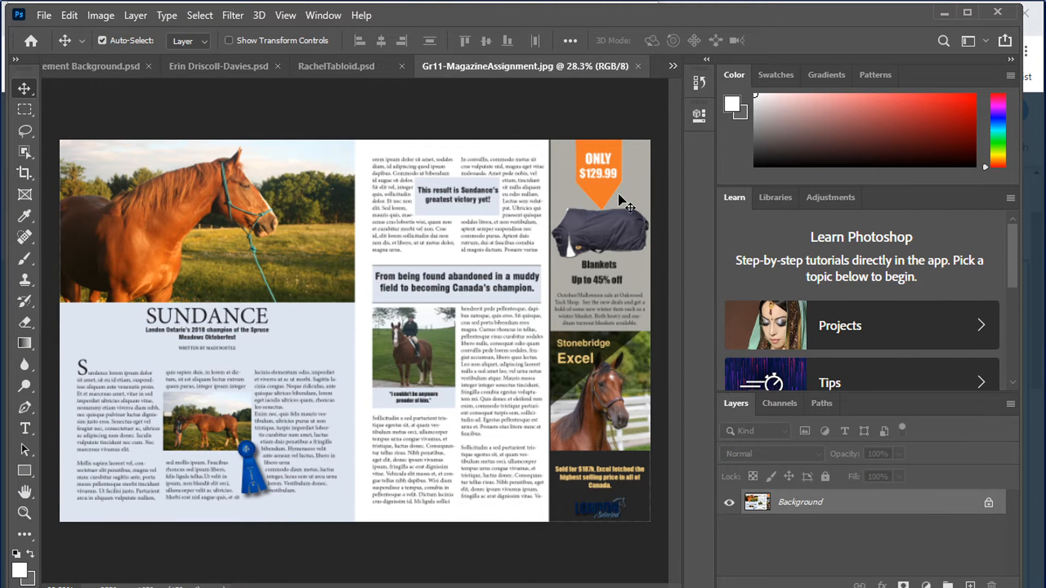
Upload the Gr11-MagazineAssignment JPEG and apply it as the Graphic Design column background
{"action": "key", "text": "alt+Tab"}
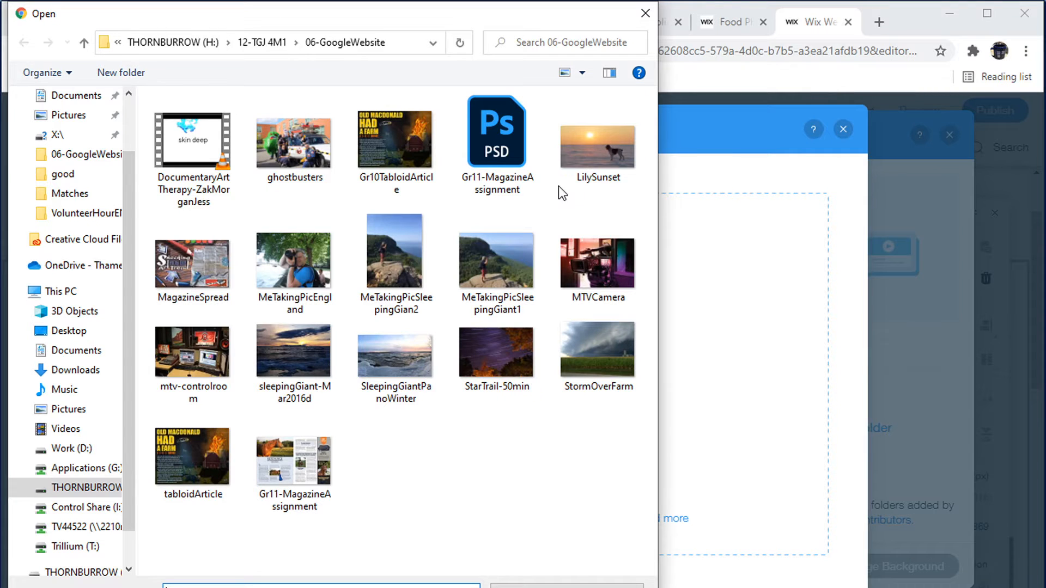
{"action": "left_click", "coordinate": [290, 455]}
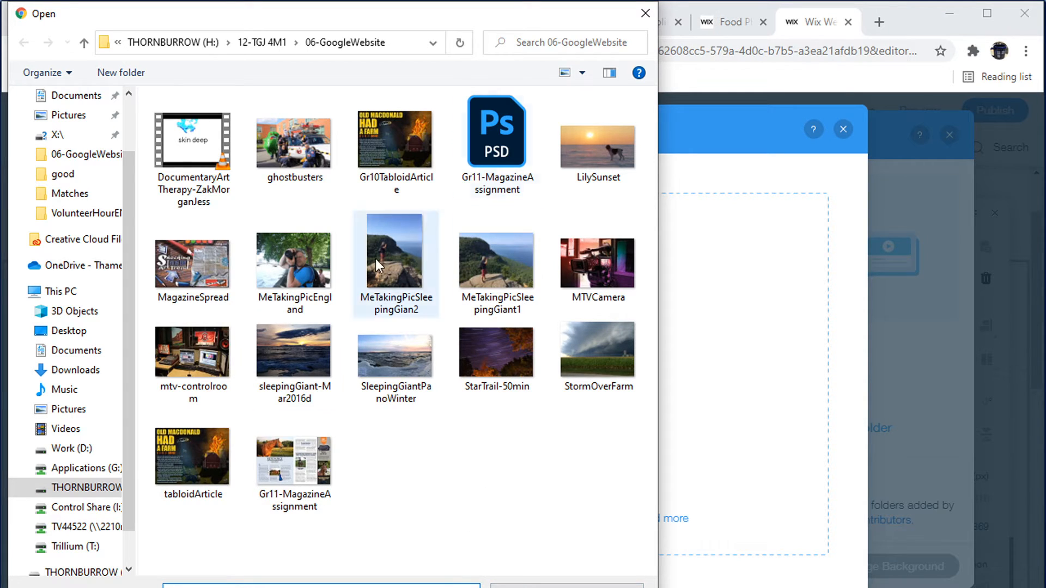
{"action": "left_click", "coordinate": [286, 467]}
{"action": "left_click", "coordinate": [523, 587]}
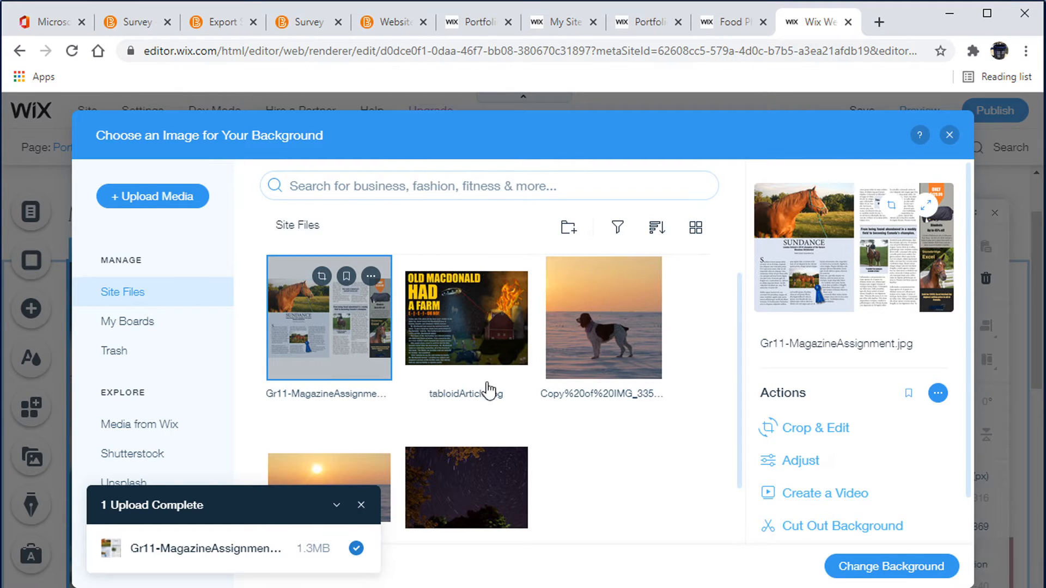
{"action": "left_click", "coordinate": [889, 570]}
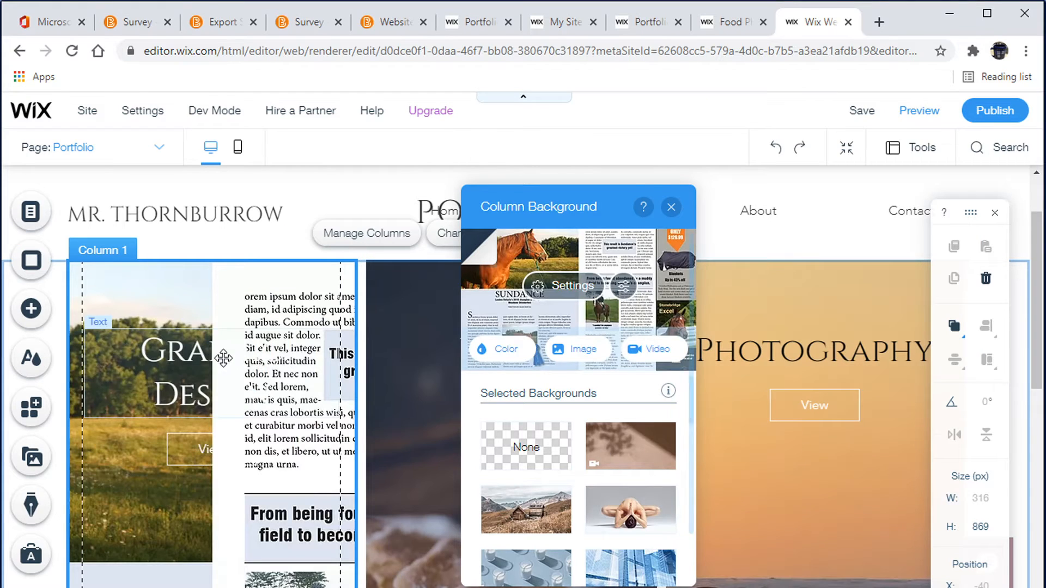
{"action": "scroll", "coordinate": [336, 499], "scroll_direction": "down", "scroll_amount": 5}
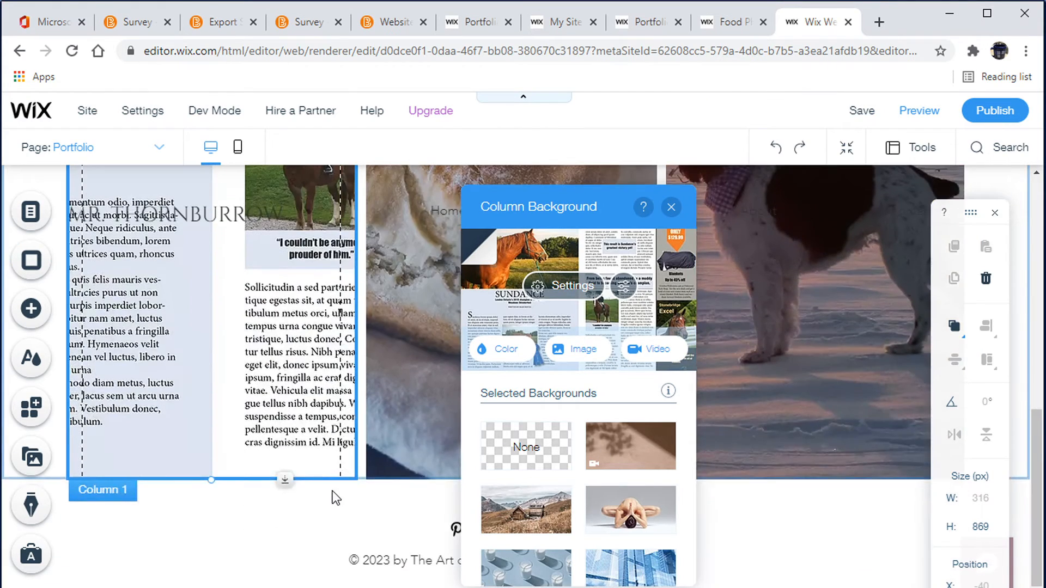
{"action": "scroll", "coordinate": [336, 498], "scroll_direction": "up", "scroll_amount": 5}
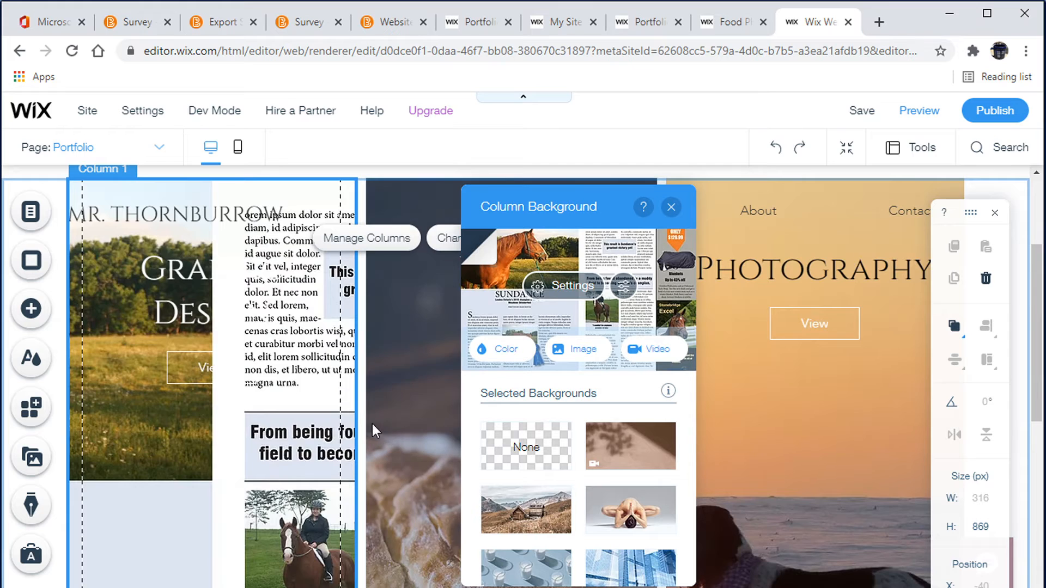
{"action": "left_click", "coordinate": [586, 355]}
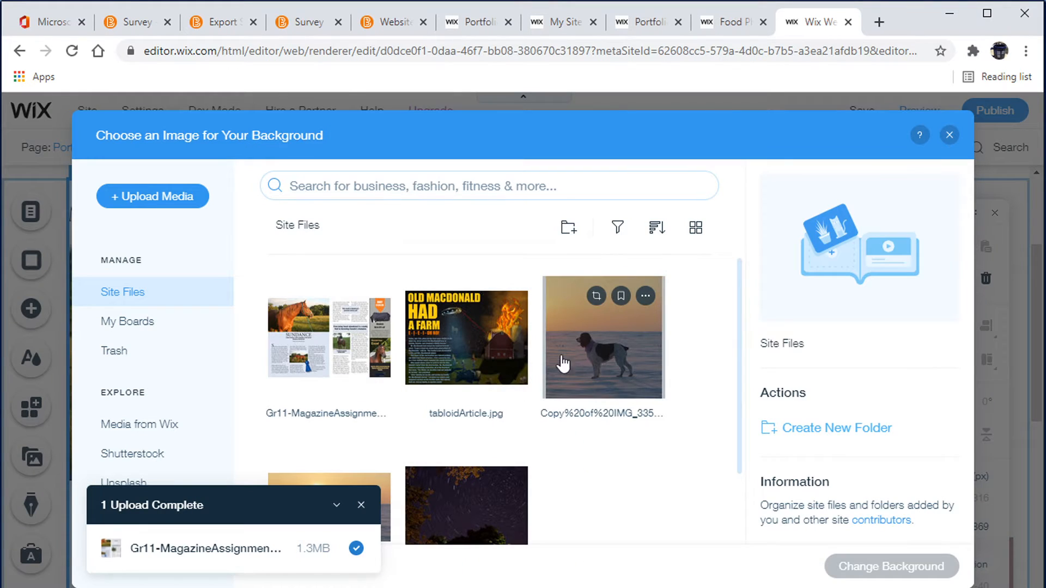
{"action": "left_click", "coordinate": [947, 137]}
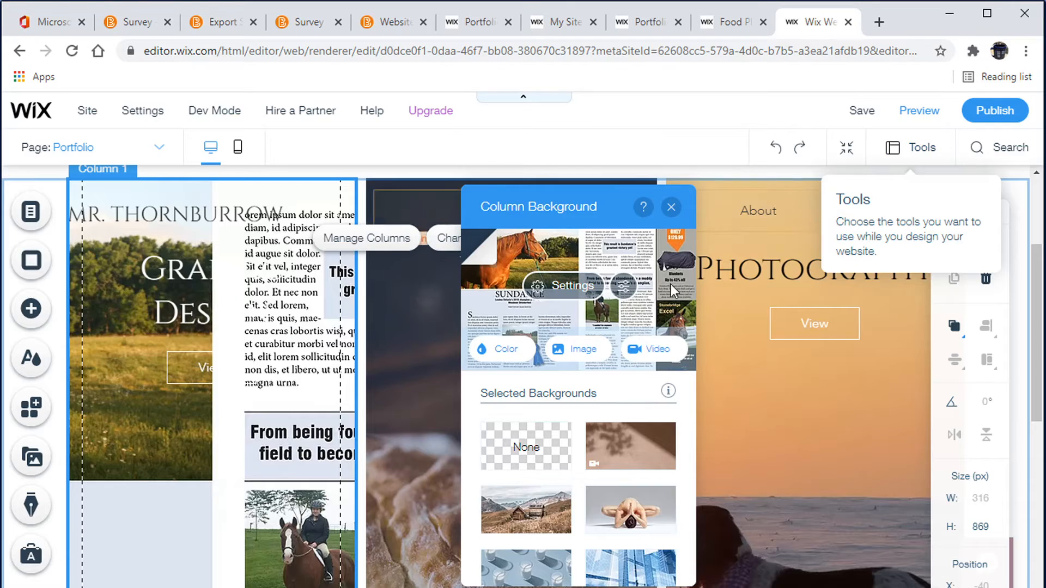
{"action": "left_click", "coordinate": [625, 287]}
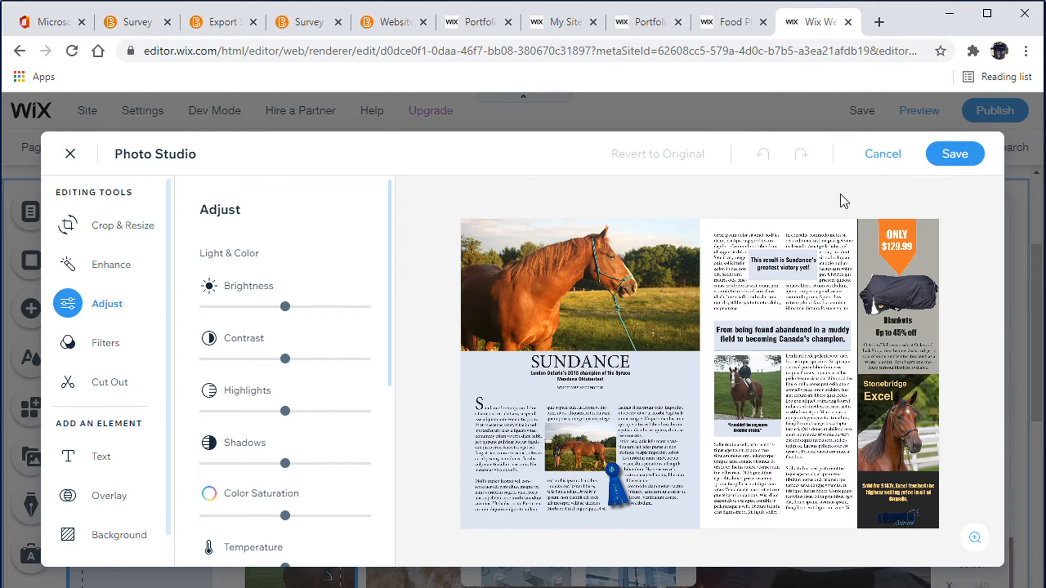
{"action": "left_click", "coordinate": [893, 157]}
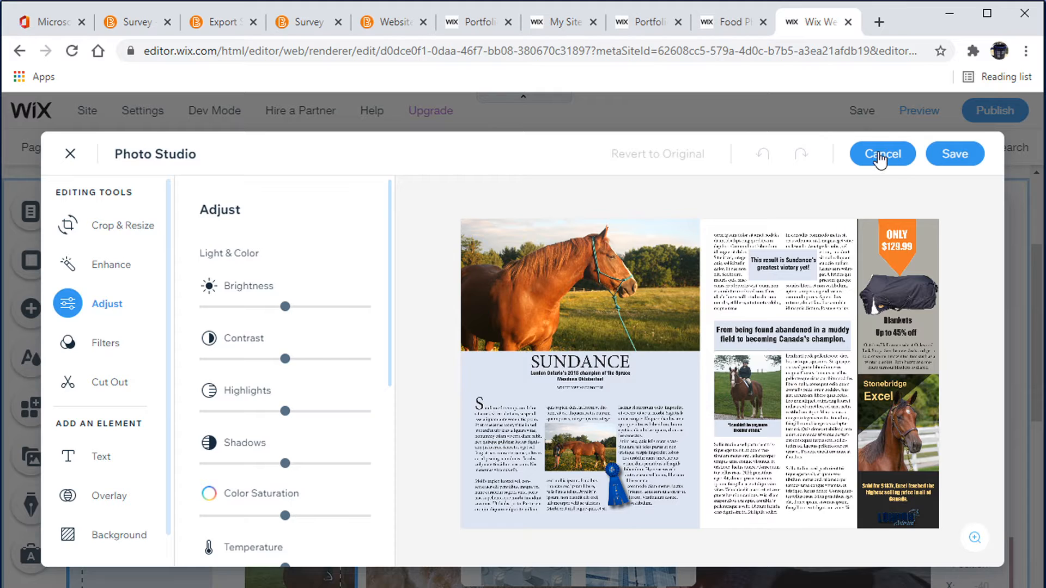
{"action": "left_click", "coordinate": [881, 156]}
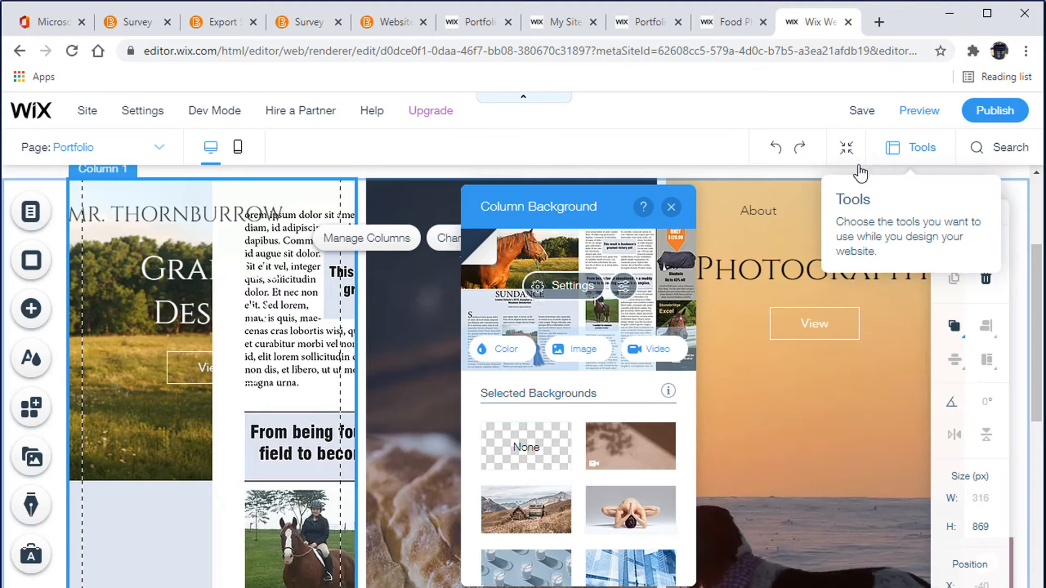
Set the column background image to Original Size scaling positioned at the top left, then close the settings
{"action": "left_click", "coordinate": [549, 293]}
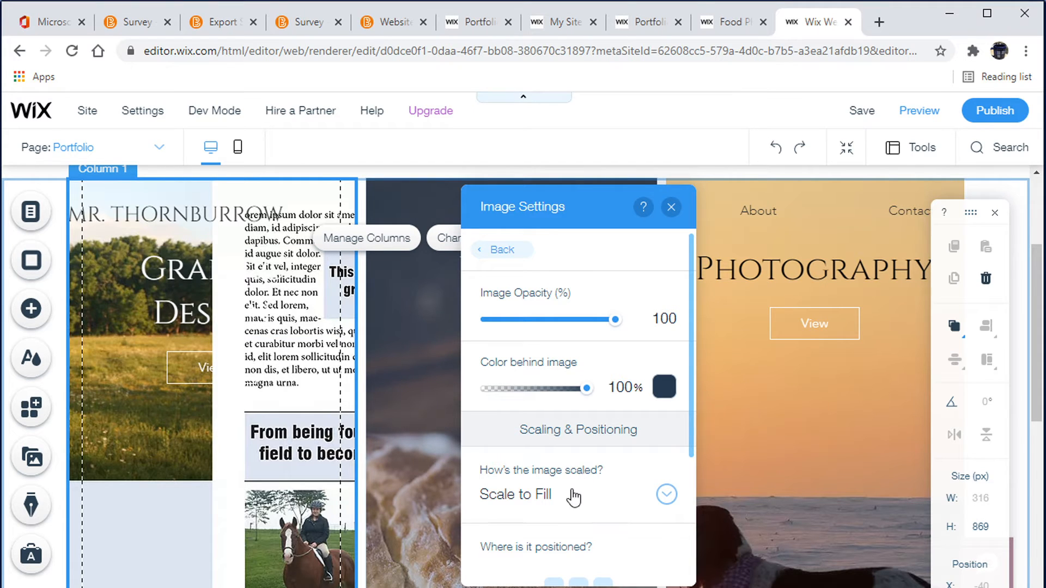
{"action": "scroll", "coordinate": [573, 497], "scroll_direction": "down", "scroll_amount": 3}
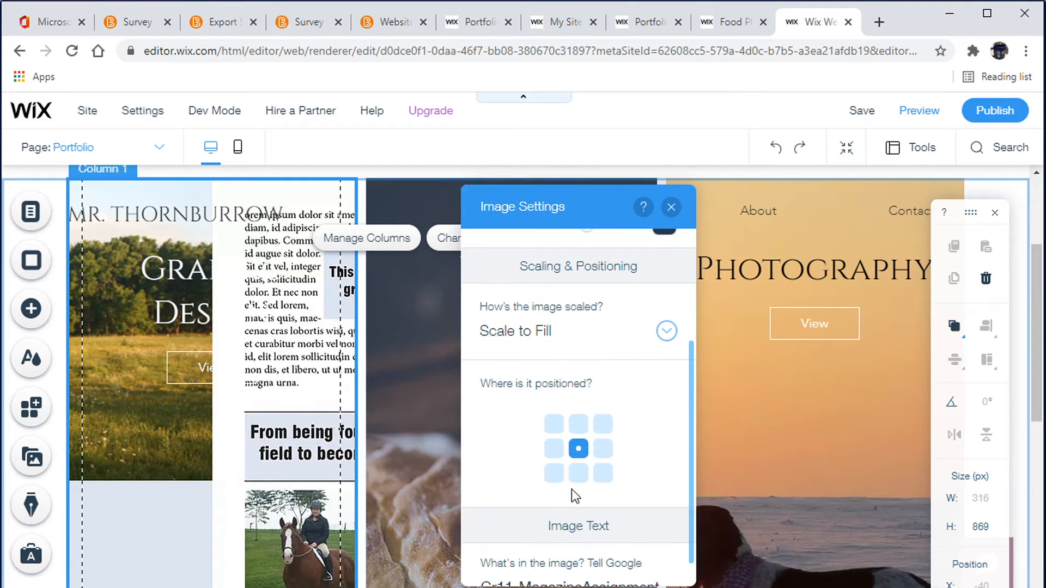
{"action": "left_click", "coordinate": [667, 331]}
{"action": "left_click", "coordinate": [525, 303]}
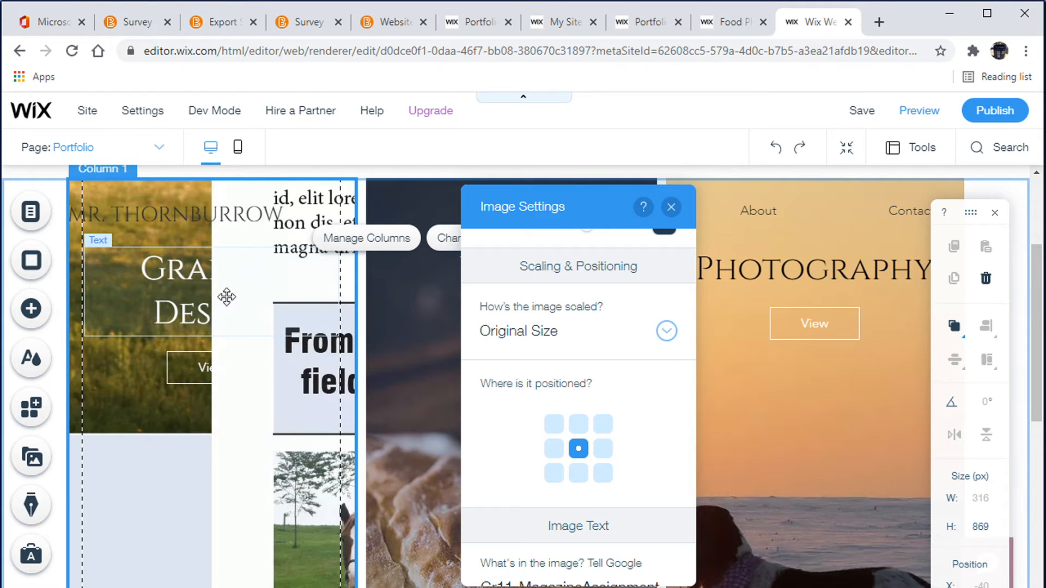
{"action": "left_click", "coordinate": [555, 426]}
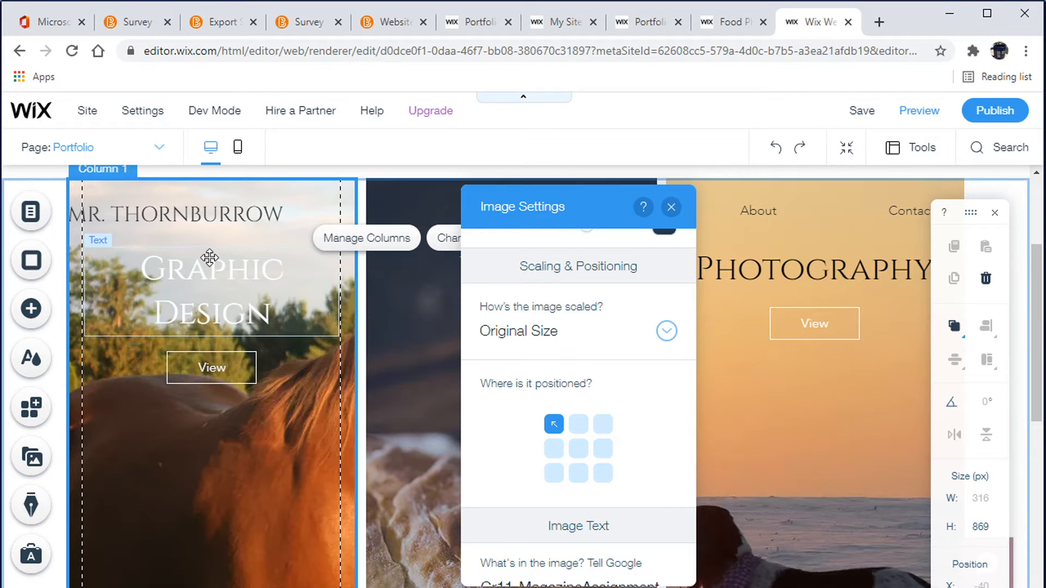
{"action": "scroll", "coordinate": [264, 463], "scroll_direction": "down", "scroll_amount": 5}
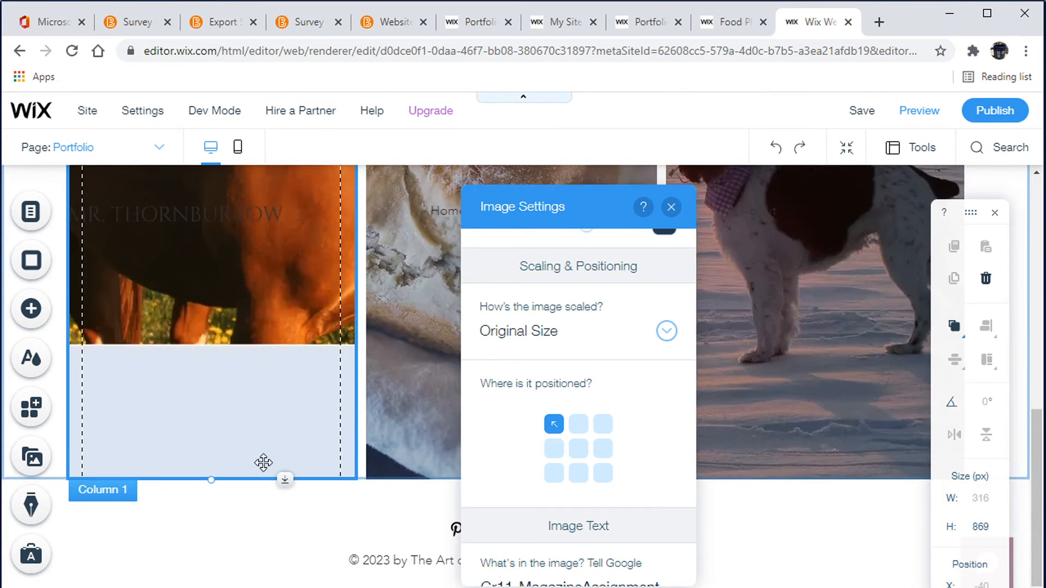
{"action": "scroll", "coordinate": [264, 462], "scroll_direction": "up", "scroll_amount": 5}
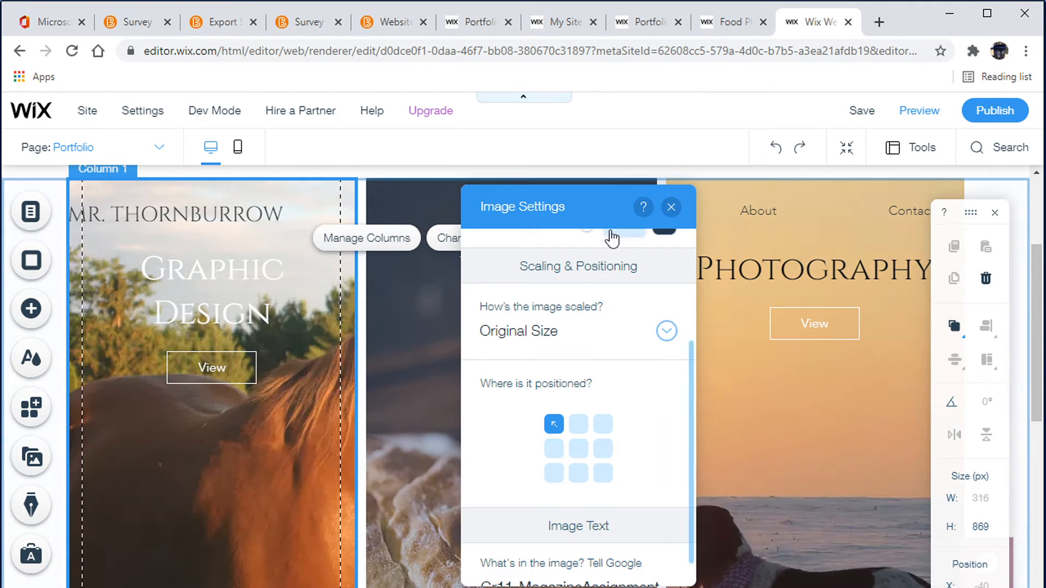
{"action": "left_click", "coordinate": [671, 208]}
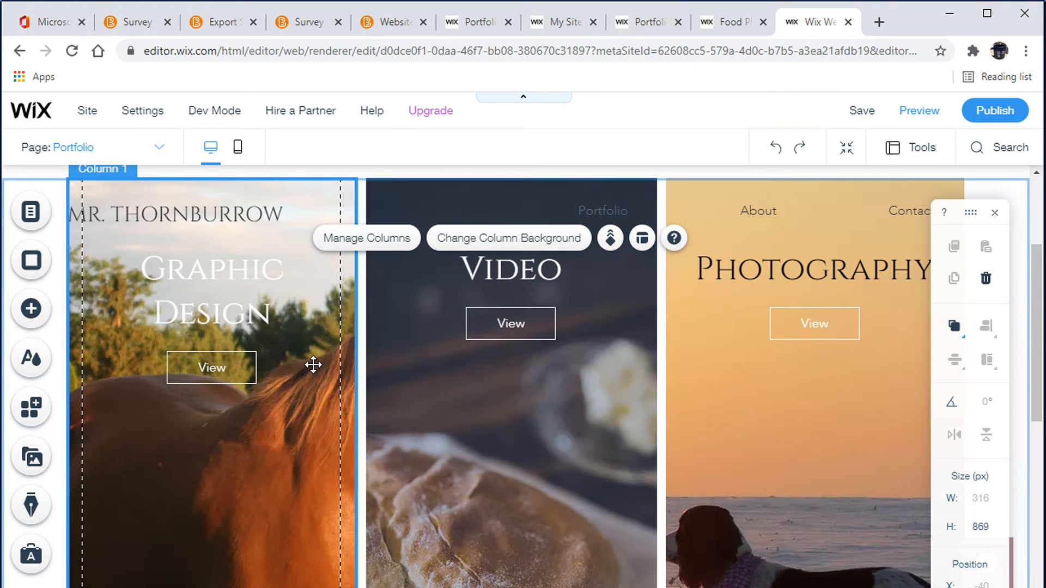
Check which page the Graphic Design column's View button links to and review the site's pages
{"action": "left_click", "coordinate": [212, 368]}
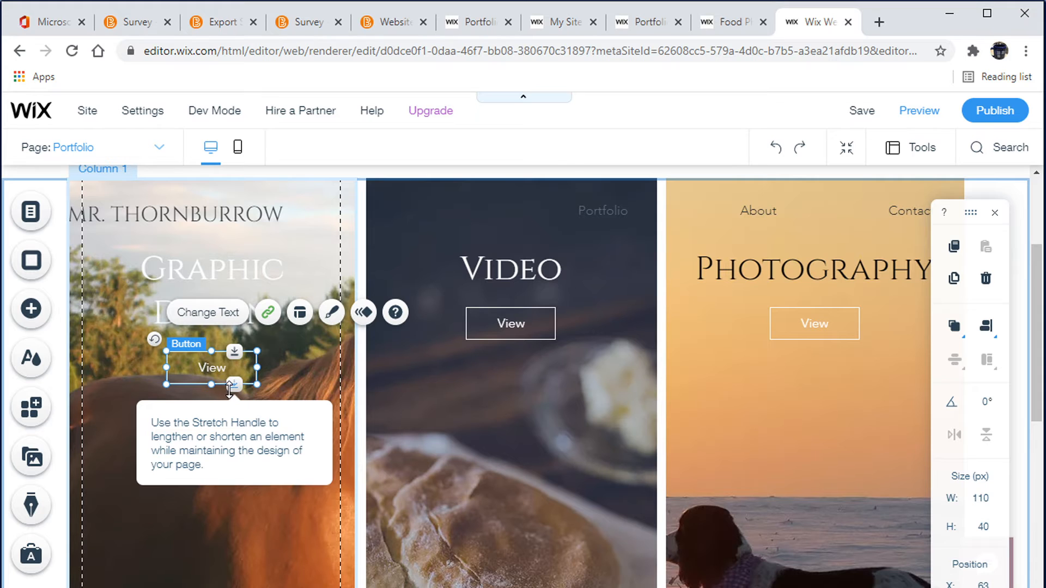
{"action": "left_click", "coordinate": [39, 219]}
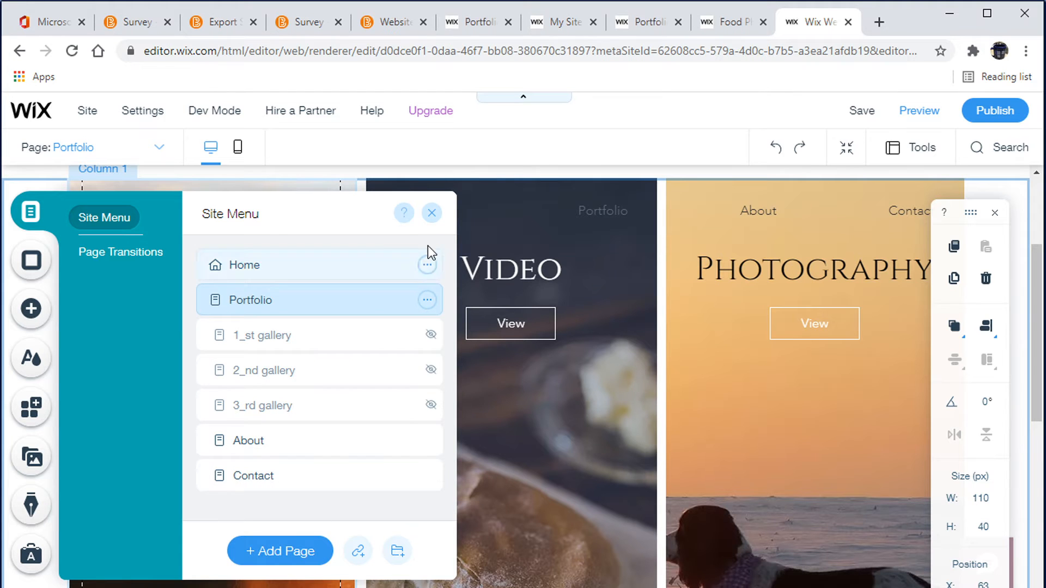
{"action": "left_click", "coordinate": [431, 213]}
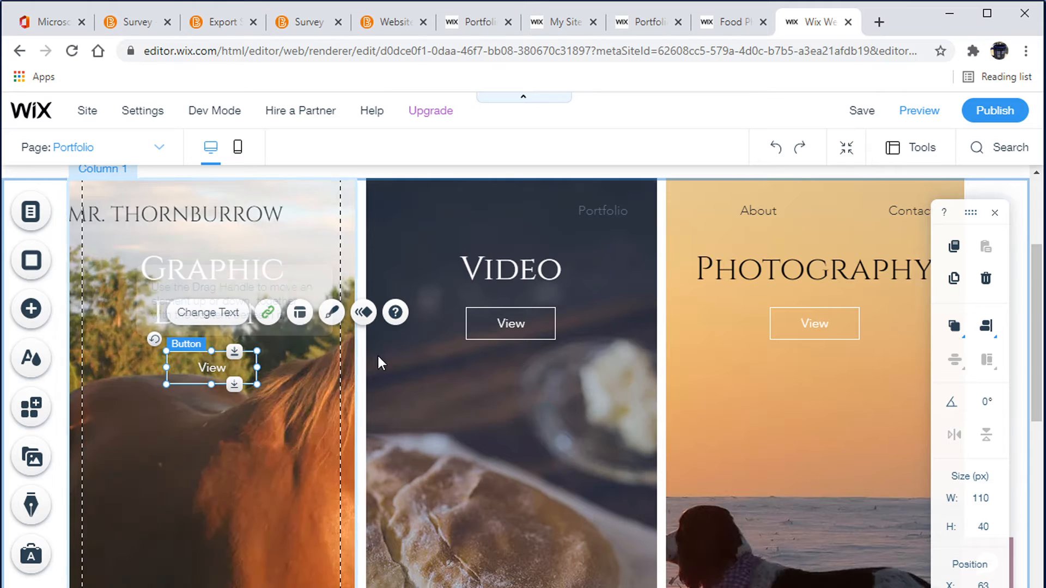
{"action": "left_click", "coordinate": [269, 314]}
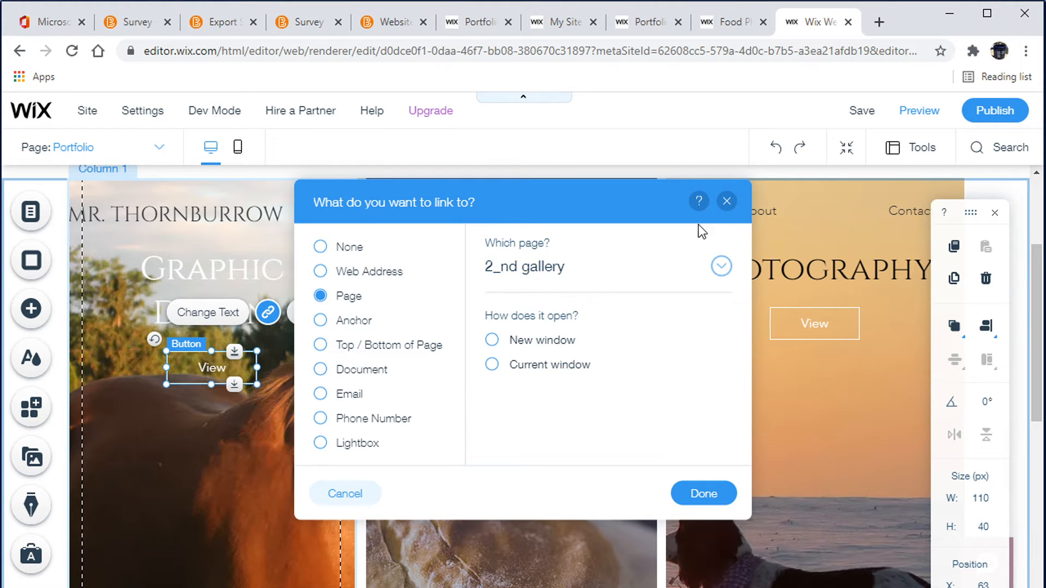
{"action": "left_click", "coordinate": [727, 202]}
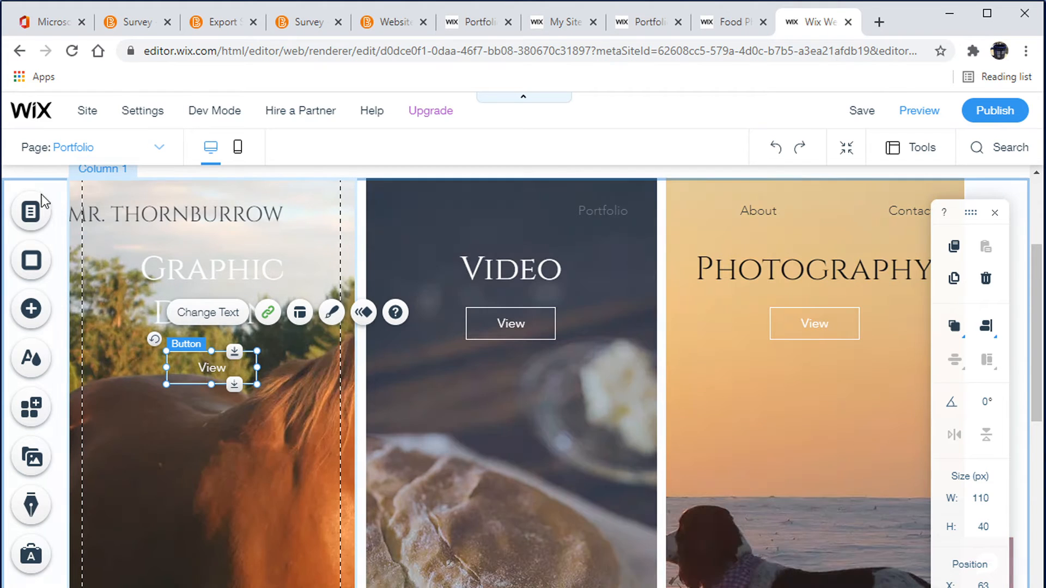
Open the 2_nd gallery page and change its heading text to Graphic Design
{"action": "left_click", "coordinate": [31, 212]}
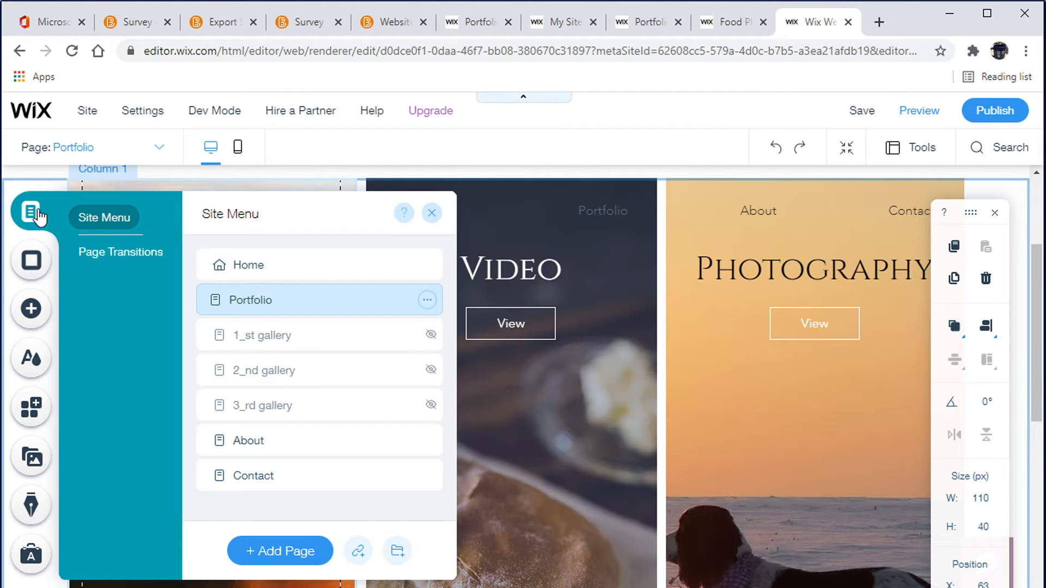
{"action": "left_click", "coordinate": [275, 382]}
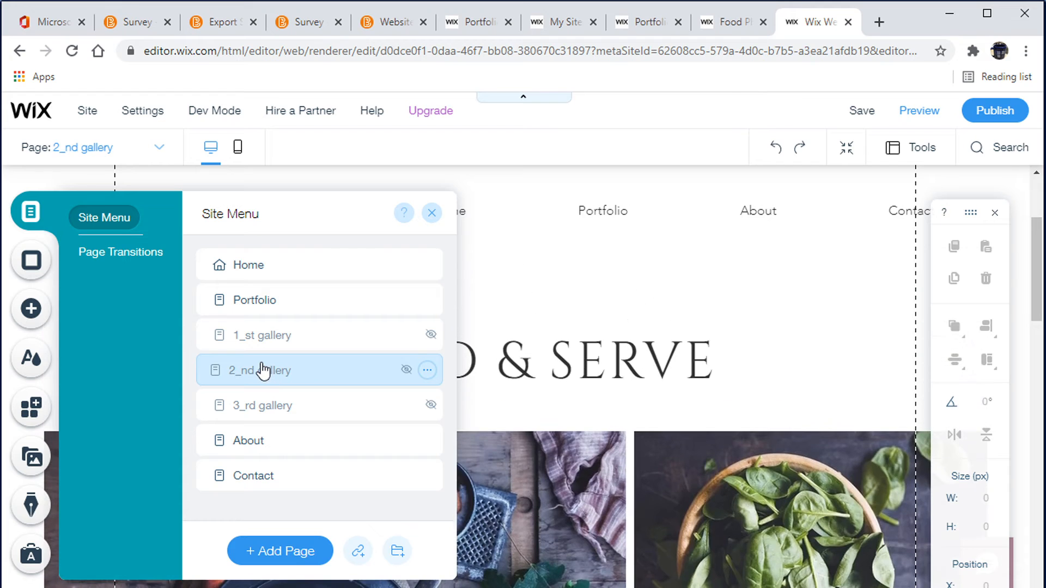
{"action": "left_click", "coordinate": [432, 214]}
{"action": "left_click", "coordinate": [446, 351]}
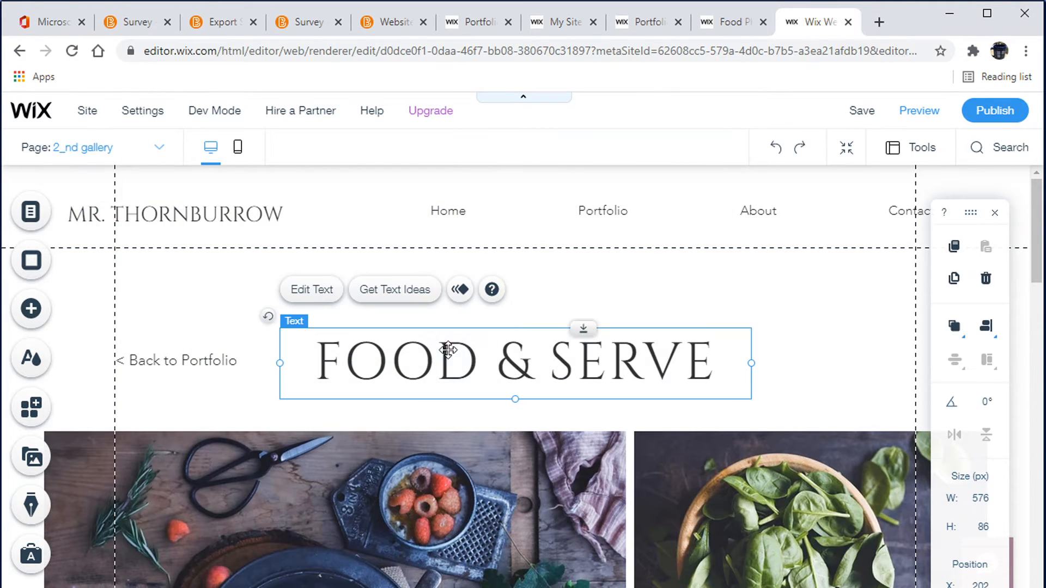
{"action": "double_click", "coordinate": [449, 361]}
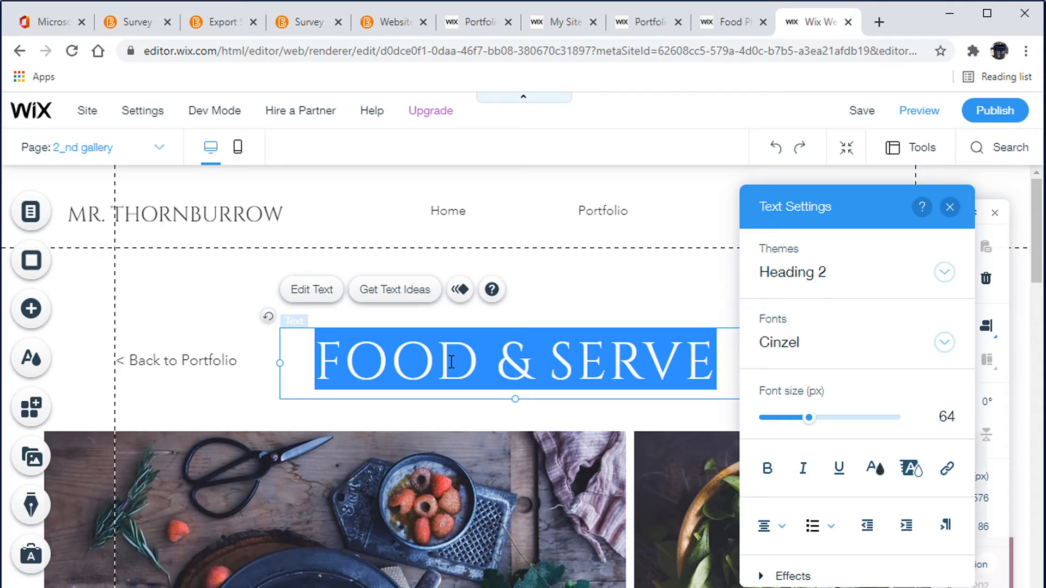
{"action": "type", "text": "Graphic"}
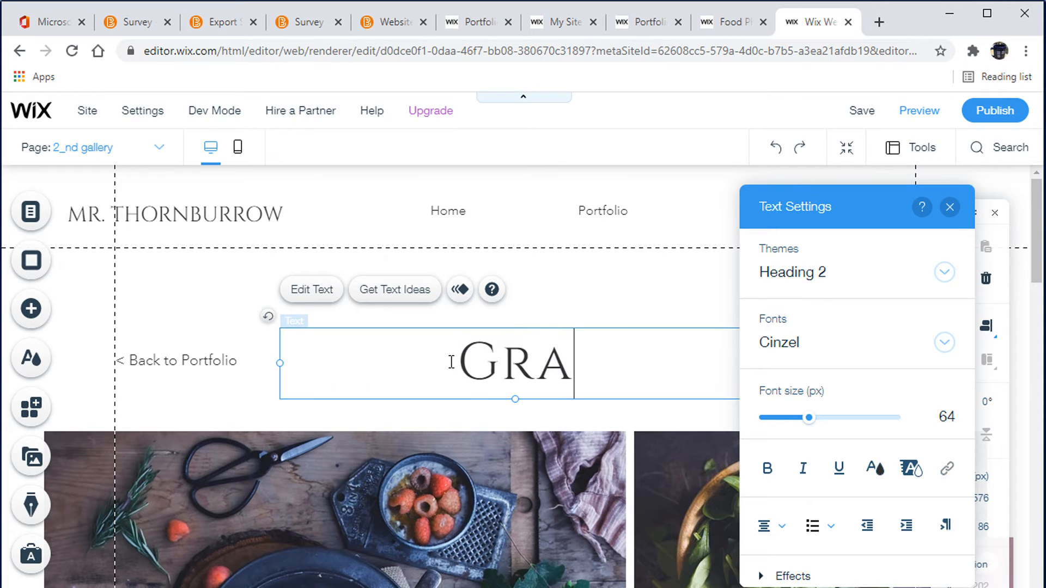
{"action": "type", "text": " Design"}
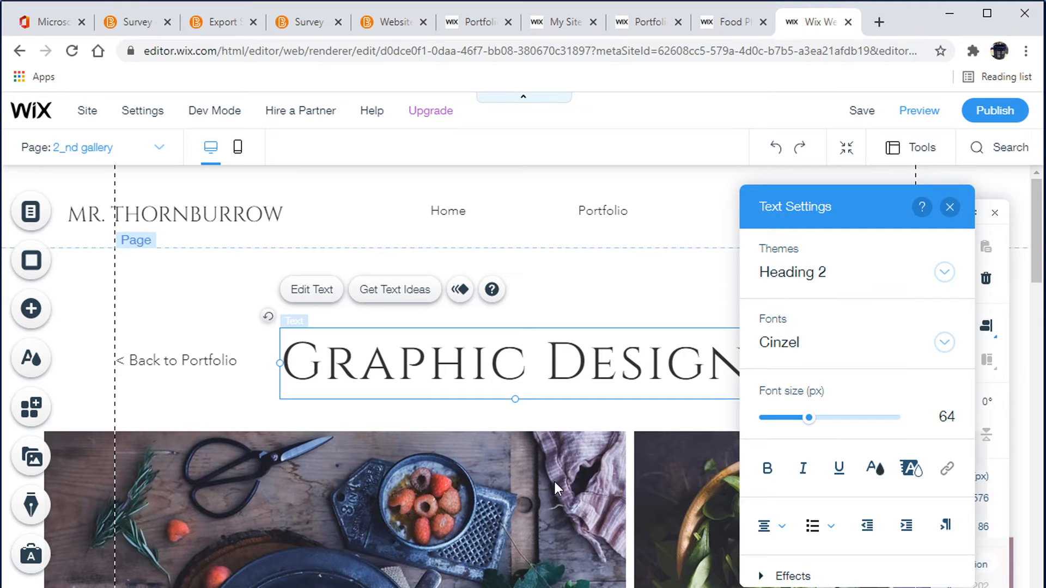
{"action": "left_click", "coordinate": [950, 207]}
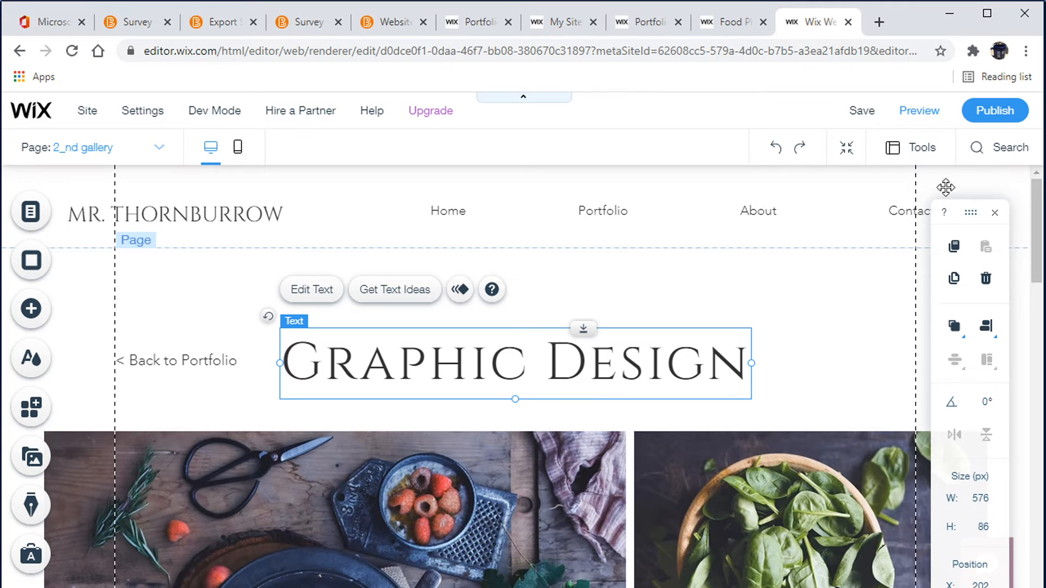
Preview the 2_nd gallery page and browse through its gallery images, then return to the editor
{"action": "left_click", "coordinate": [920, 110]}
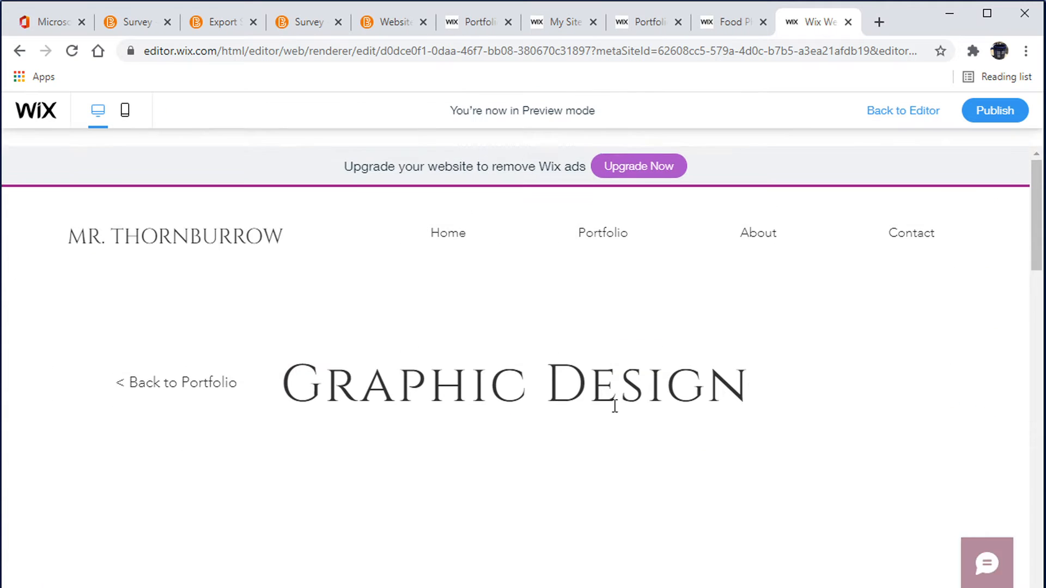
{"action": "scroll", "coordinate": [588, 381], "scroll_direction": "down", "scroll_amount": 10}
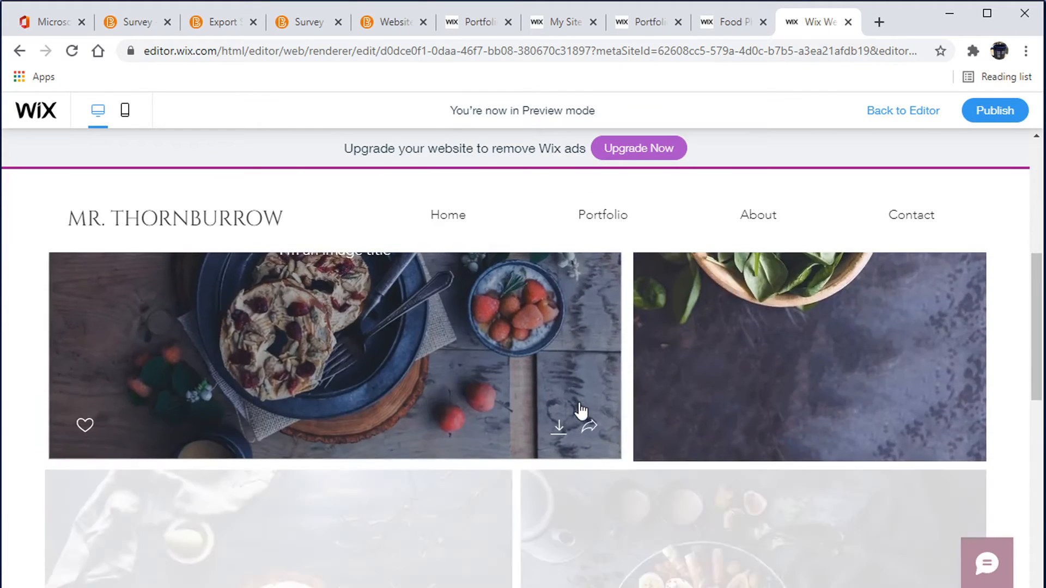
{"action": "scroll", "coordinate": [580, 409], "scroll_direction": "down", "scroll_amount": 5}
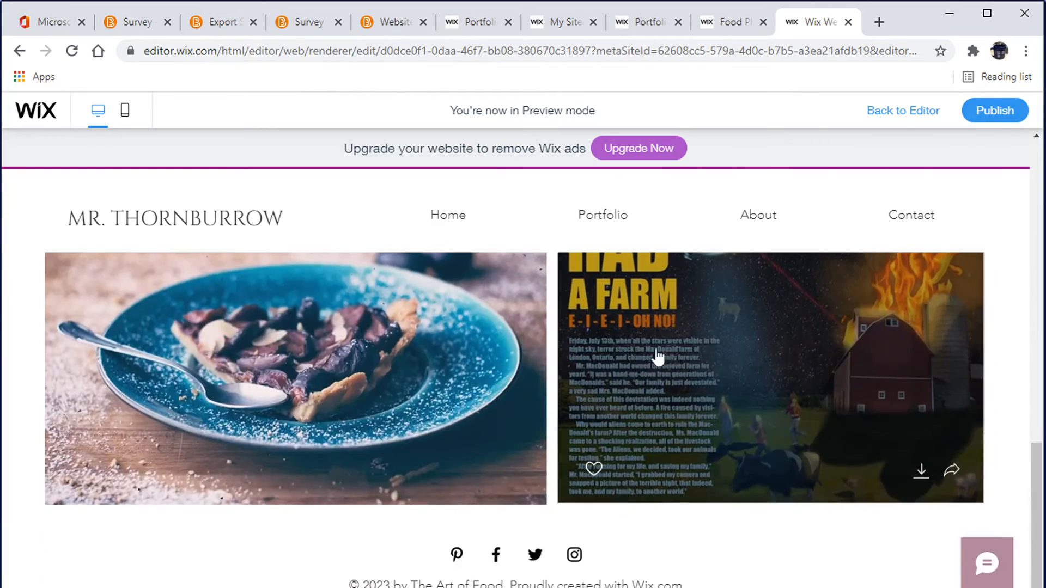
{"action": "scroll", "coordinate": [618, 416], "scroll_direction": "up", "scroll_amount": 15}
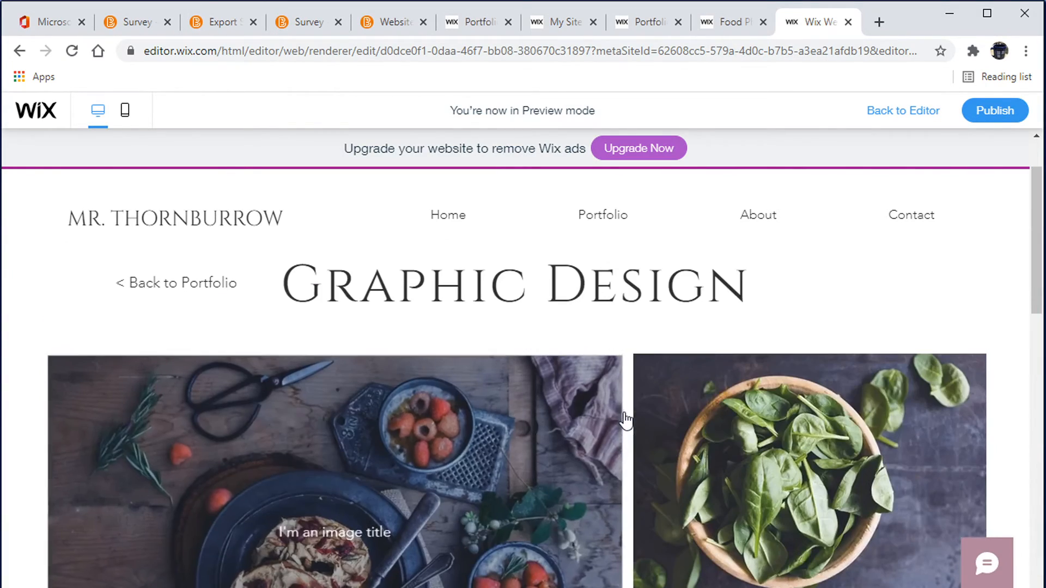
{"action": "left_click", "coordinate": [443, 424]}
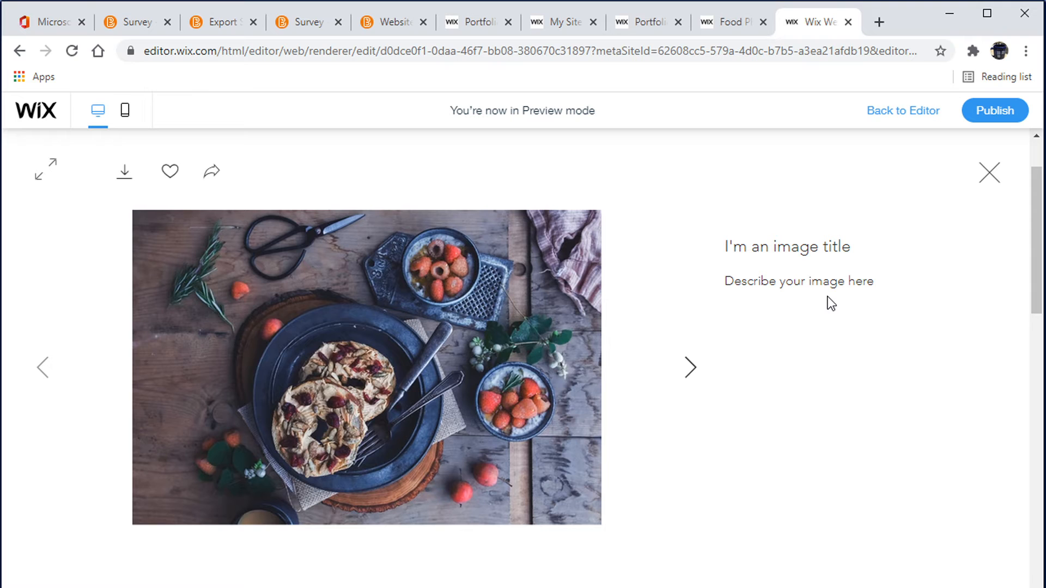
{"action": "left_click", "coordinate": [692, 369]}
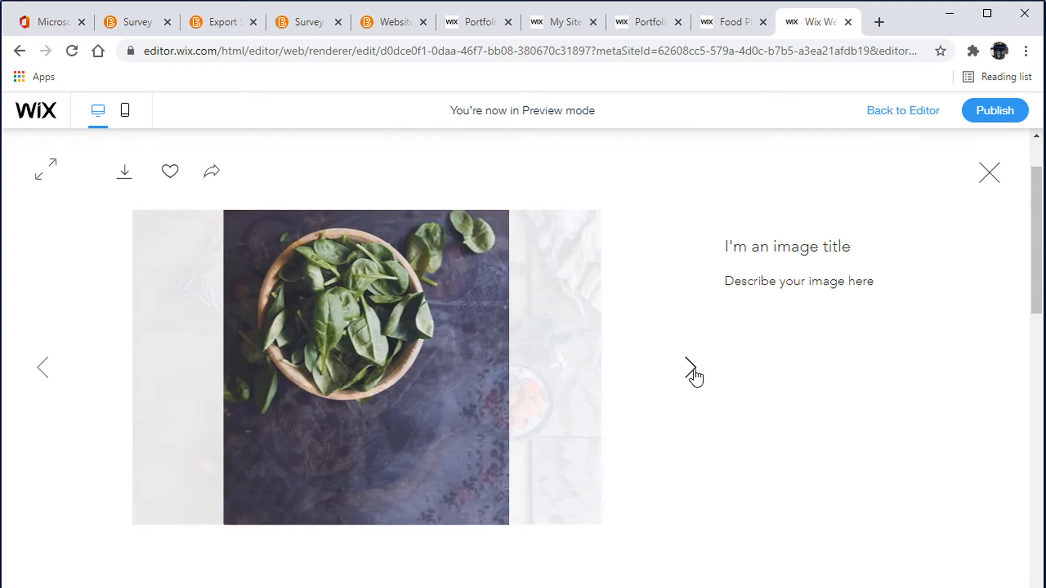
{"action": "left_click", "coordinate": [692, 370]}
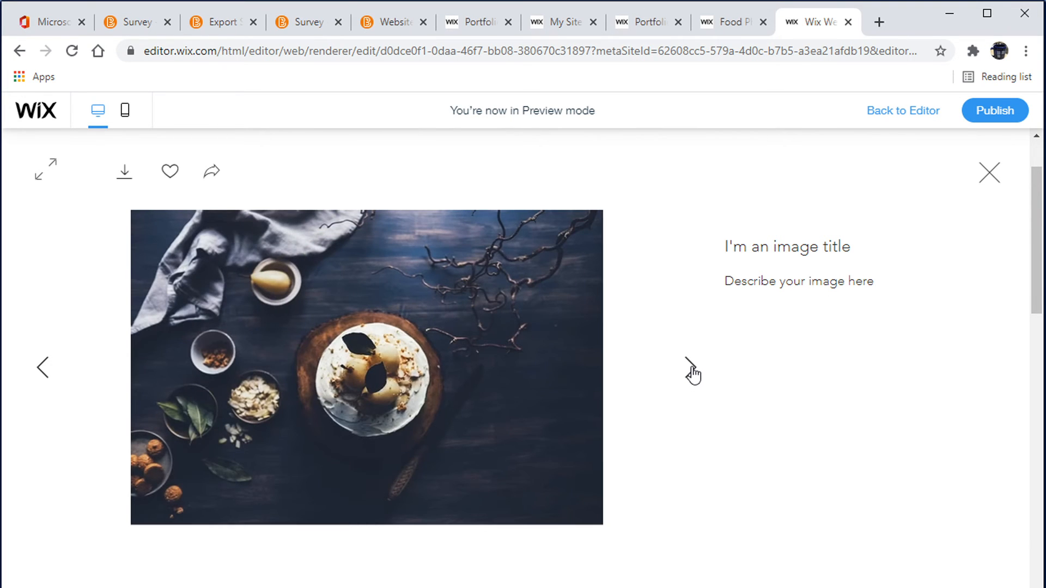
{"action": "left_click", "coordinate": [992, 174]}
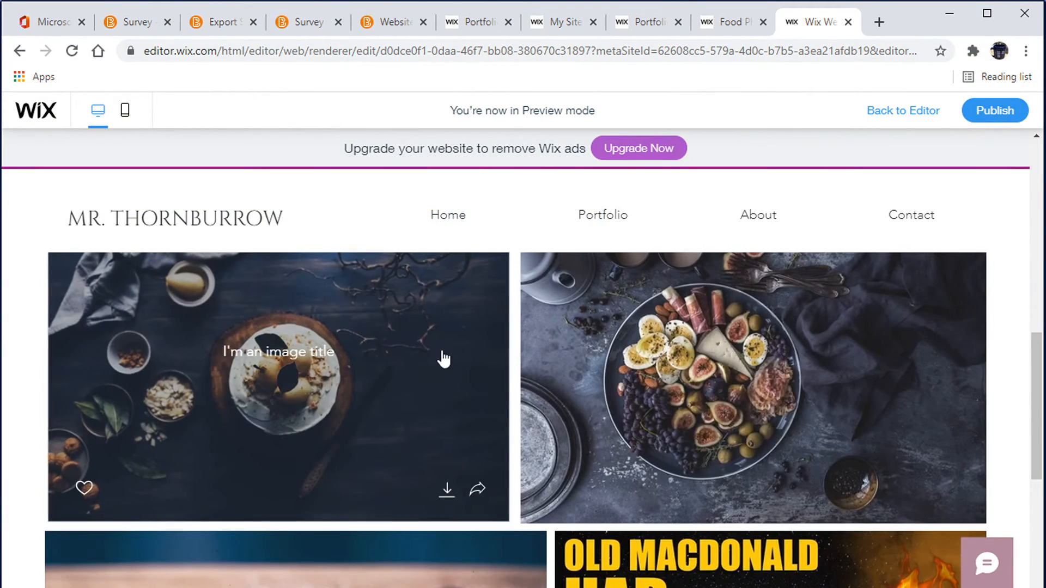
{"action": "left_click", "coordinate": [890, 111]}
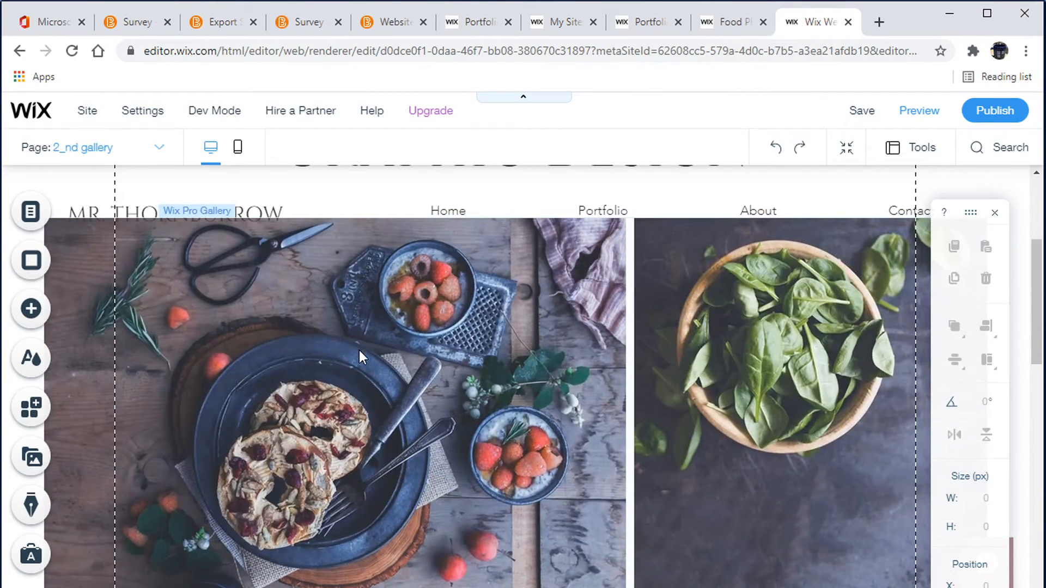
Open the gallery's media organizer and delete the first two food photos
{"action": "left_click", "coordinate": [362, 357]}
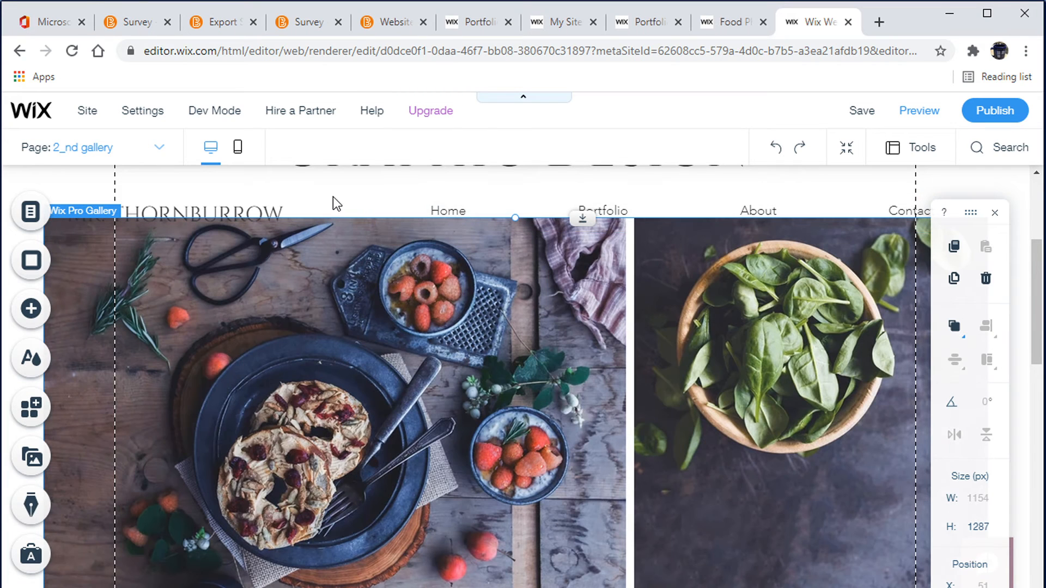
{"action": "left_click", "coordinate": [336, 204]}
{"action": "left_click", "coordinate": [278, 273]}
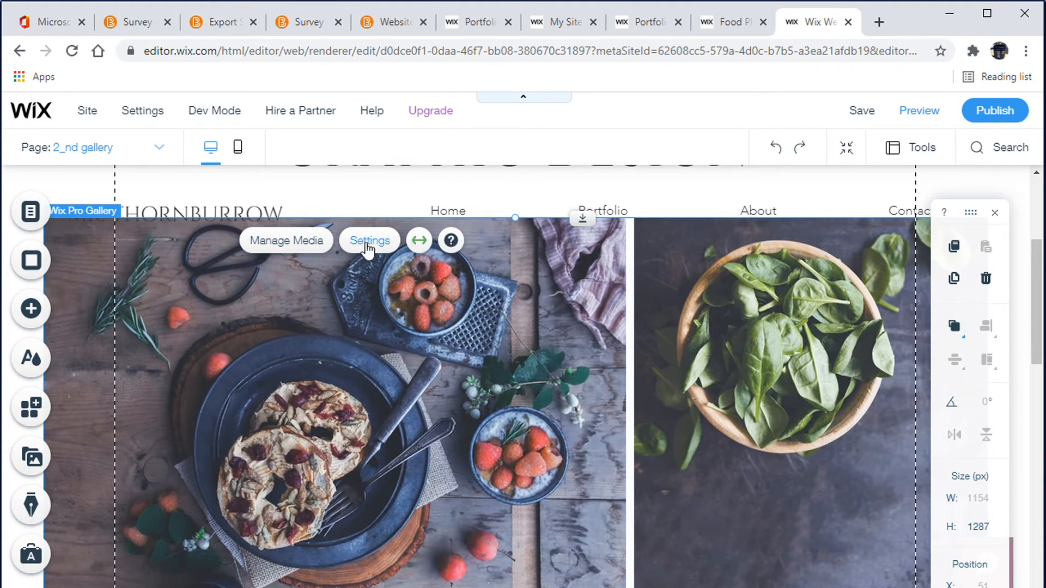
{"action": "left_click", "coordinate": [300, 242]}
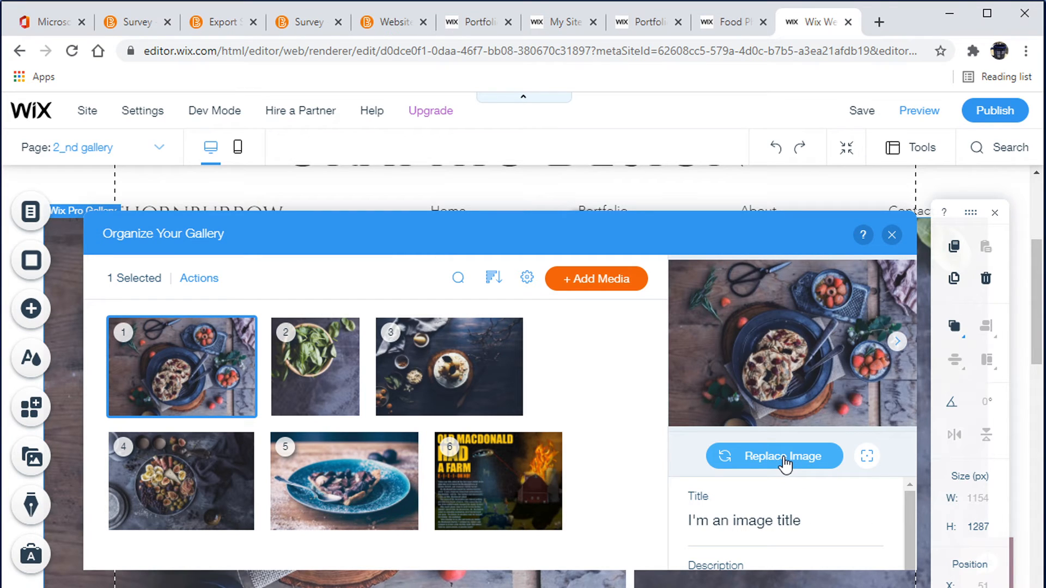
{"action": "mouse_move", "coordinate": [509, 476]}
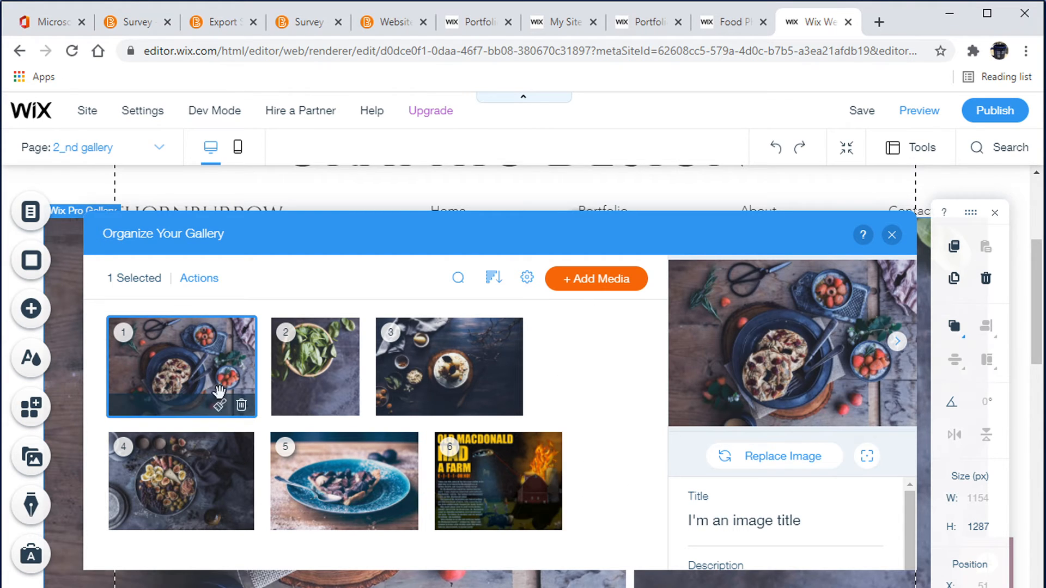
{"action": "left_click", "coordinate": [237, 406]}
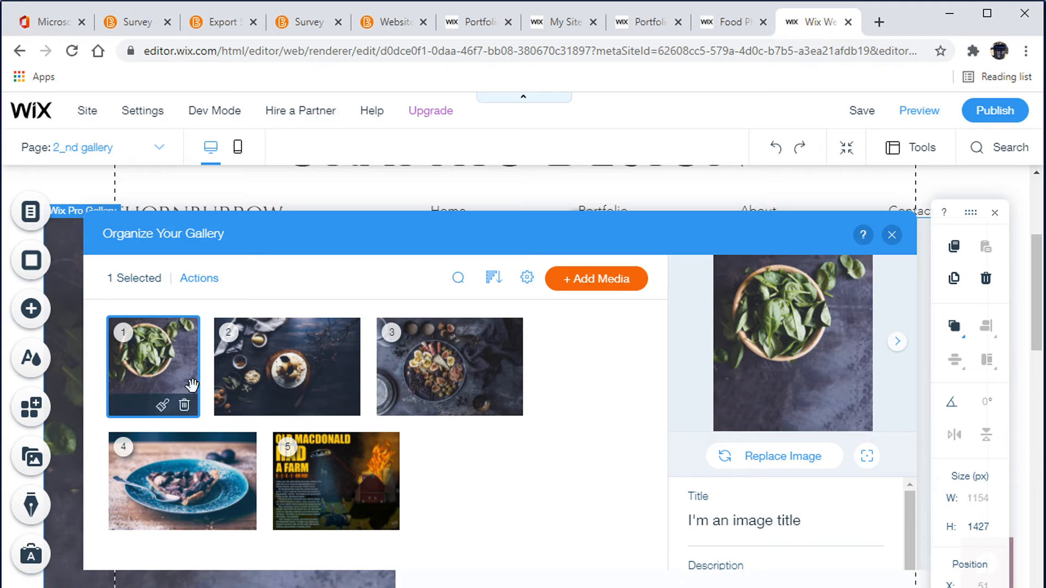
{"action": "left_click", "coordinate": [184, 406]}
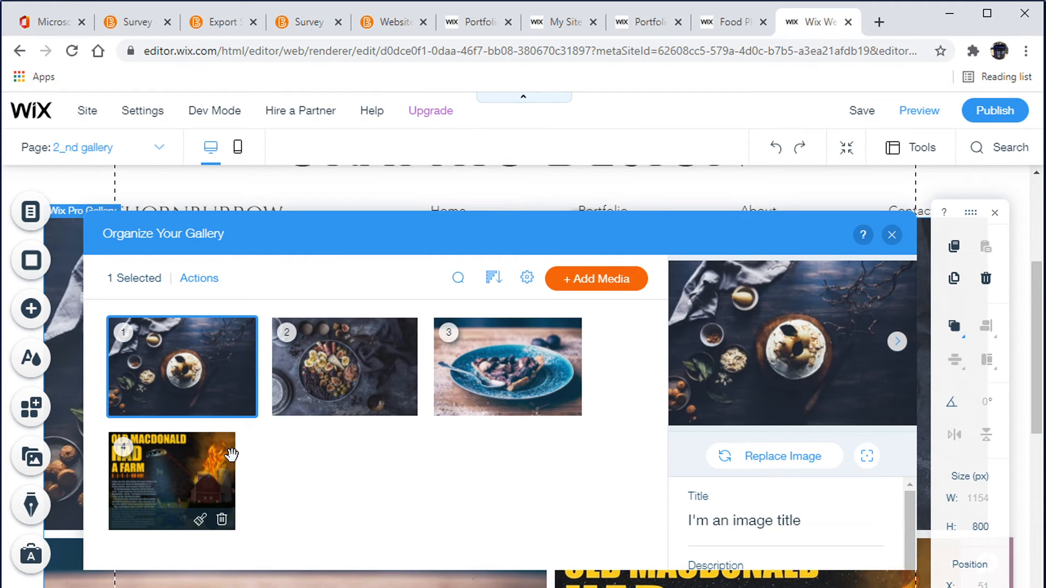
Add the Gr11-MagazineAssignment image from the site files to the gallery
{"action": "left_click", "coordinate": [600, 287]}
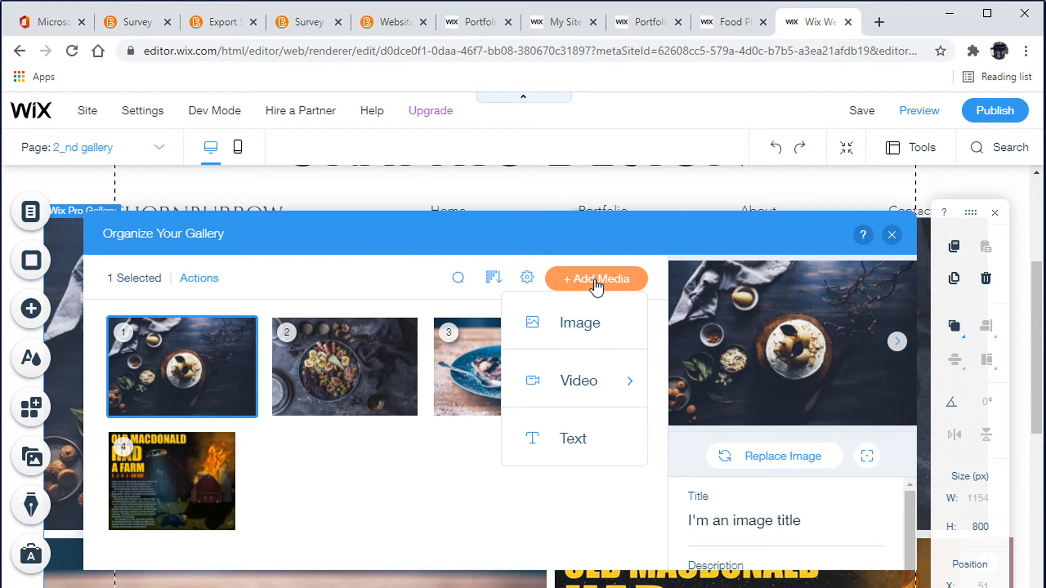
{"action": "left_click", "coordinate": [577, 326]}
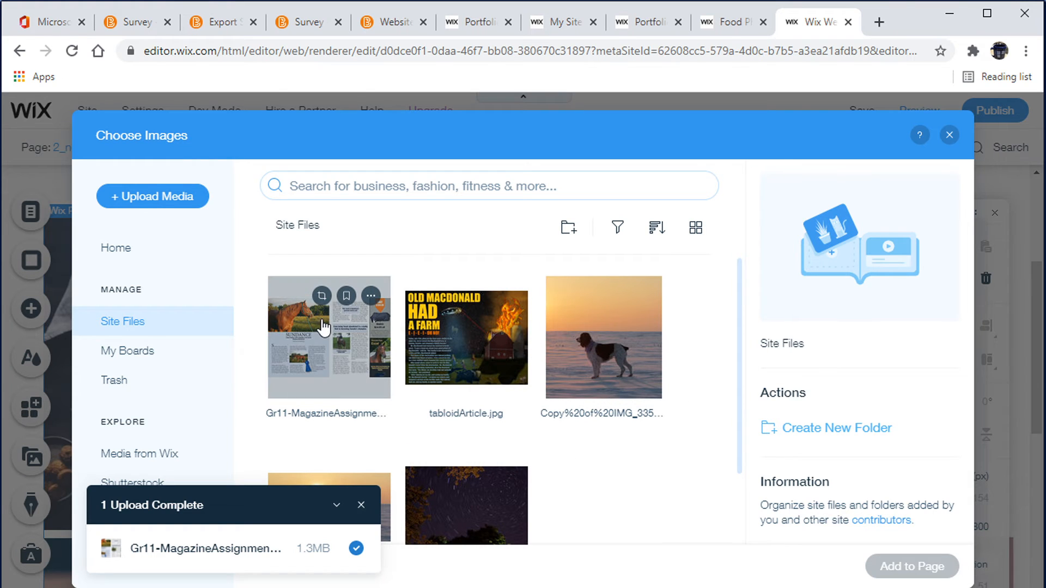
{"action": "left_click", "coordinate": [300, 341]}
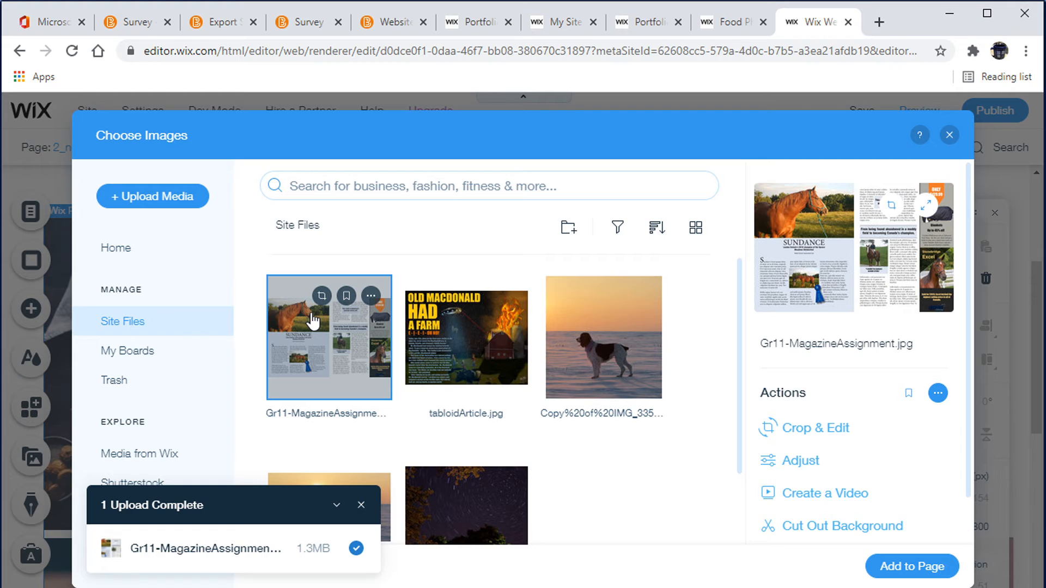
{"action": "left_click", "coordinate": [914, 567]}
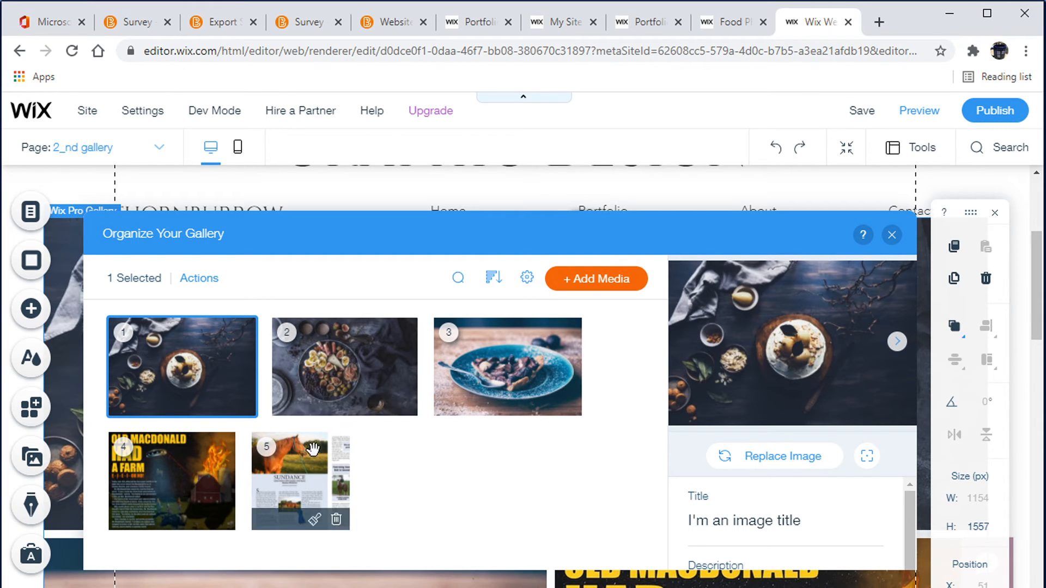
Move the magazine image to the first position in the gallery
{"action": "left_click_drag", "start_coordinate": [310, 471], "coordinate": [123, 365]}
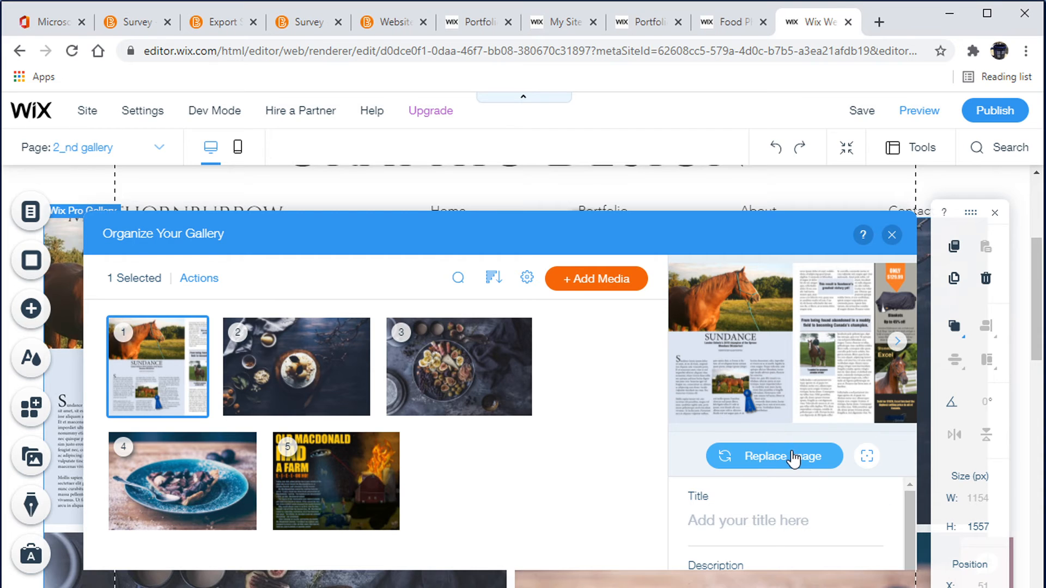
{"action": "scroll", "coordinate": [784, 539], "scroll_direction": "down", "scroll_amount": 1}
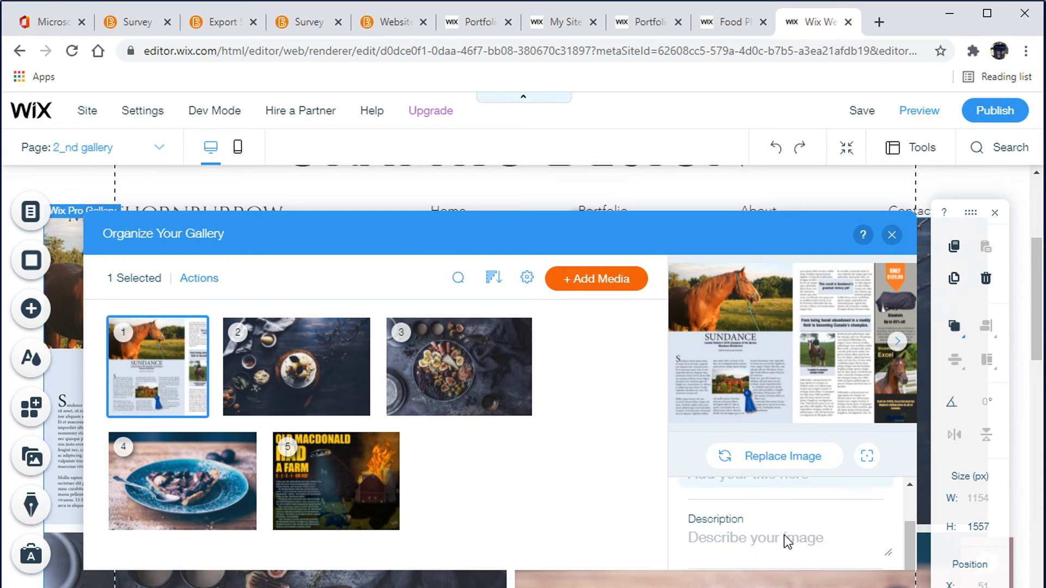
{"action": "scroll", "coordinate": [787, 536], "scroll_direction": "up", "scroll_amount": 1}
{"action": "scroll", "coordinate": [786, 537], "scroll_direction": "down", "scroll_amount": 1}
{"action": "scroll", "coordinate": [786, 537], "scroll_direction": "up", "scroll_amount": 1}
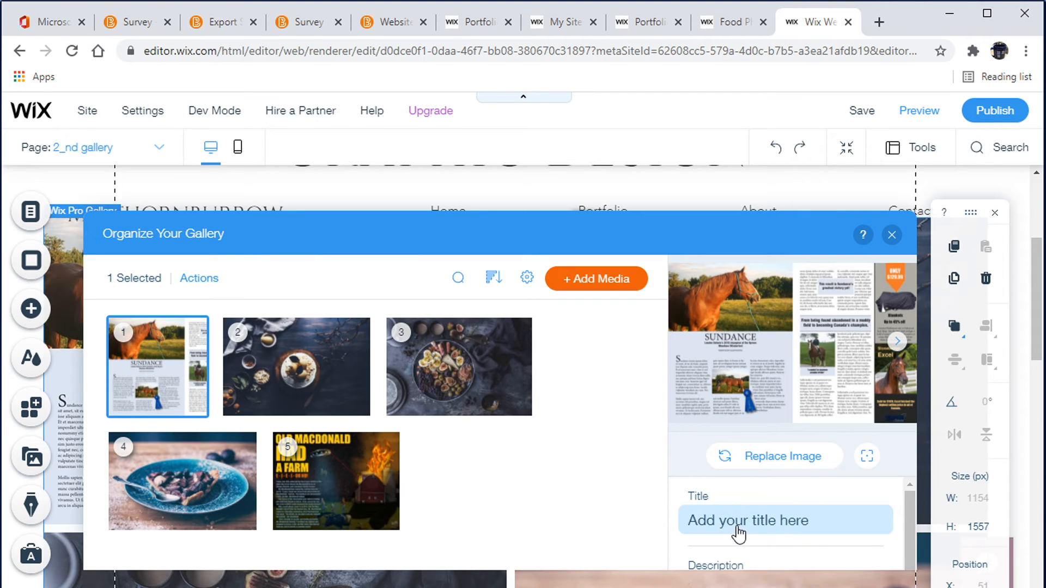
{"action": "mouse_move", "coordinate": [164, 349]}
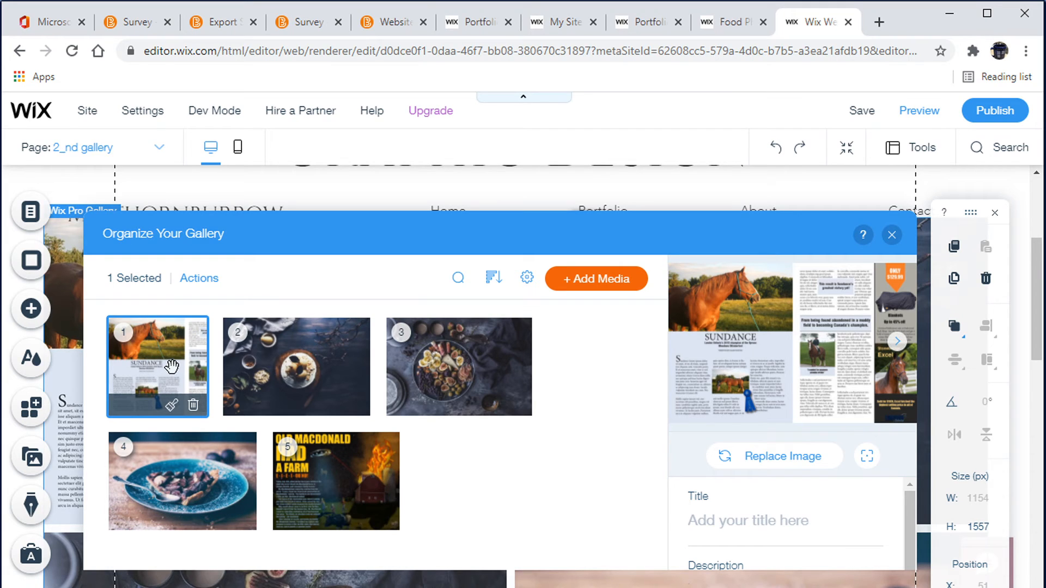
Give the magazine image the title "Grade 11 Magazine Assignment"
{"action": "left_click", "coordinate": [739, 527]}
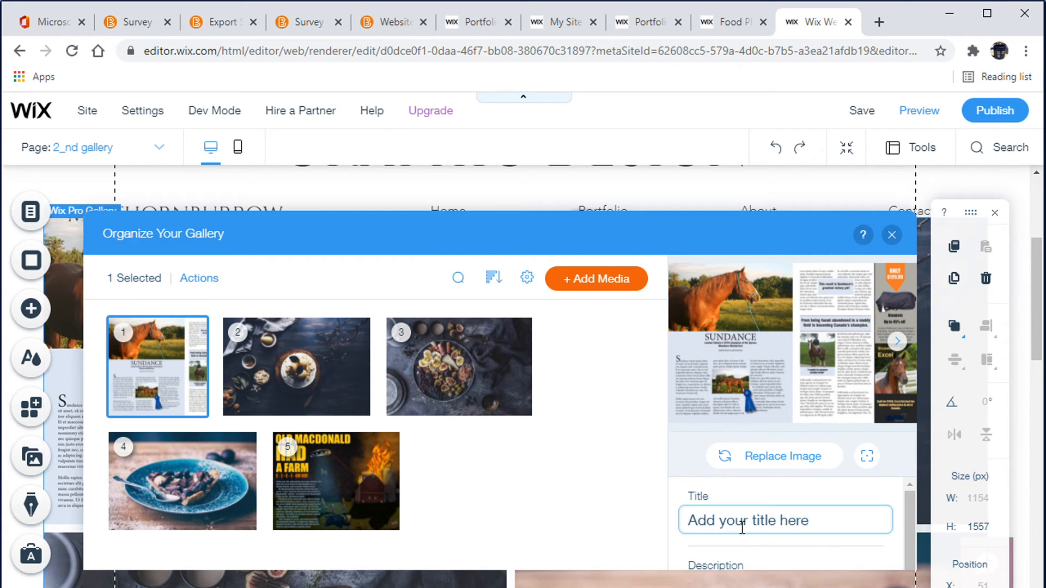
{"action": "type", "text": "Grade "}
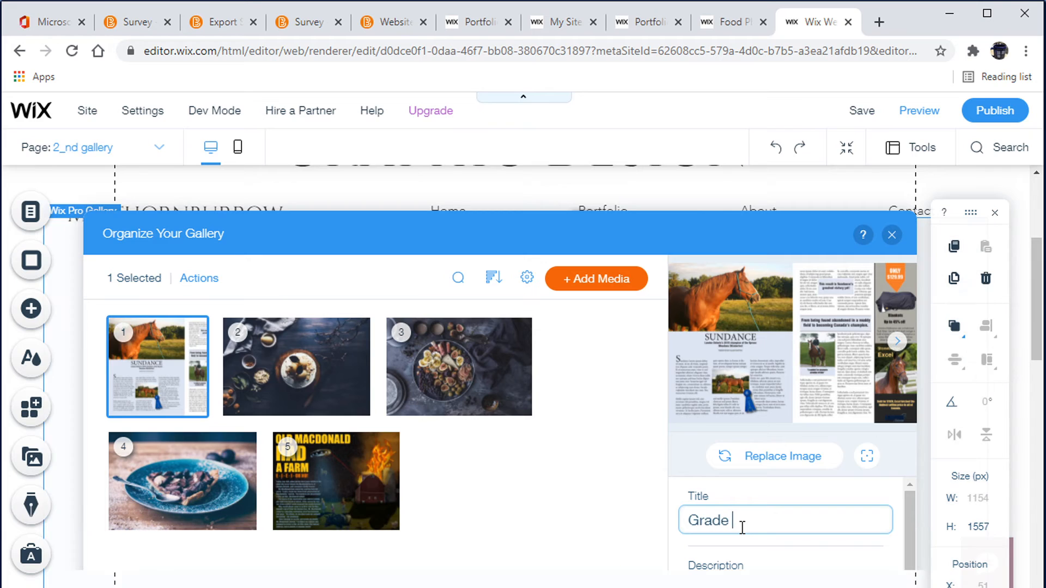
{"action": "type", "text": "11 Mag"}
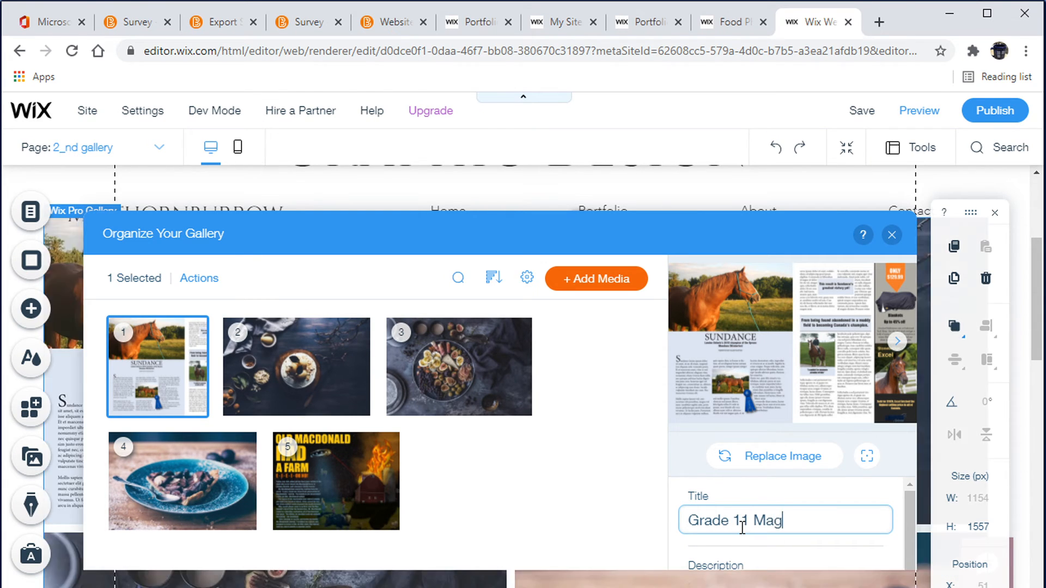
{"action": "type", "text": "azine Assignment"}
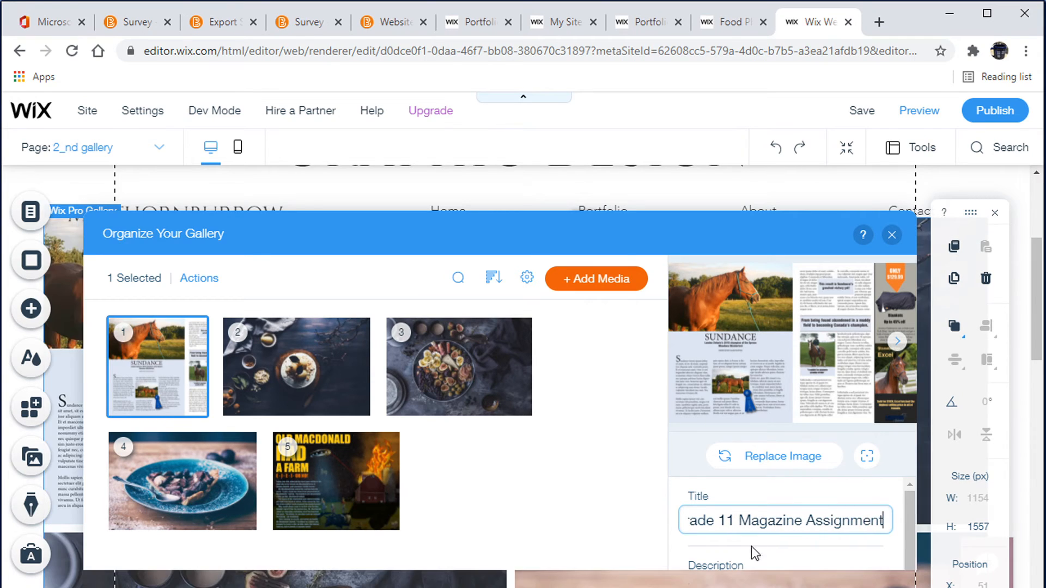
Enter the description "In this assignment I sketched my page out first, took all photography and put the layout together using Adobe InDesign" and close the organizer
{"action": "left_click", "coordinate": [743, 561]}
{"action": "scroll", "coordinate": [747, 552], "scroll_direction": "down", "scroll_amount": 1}
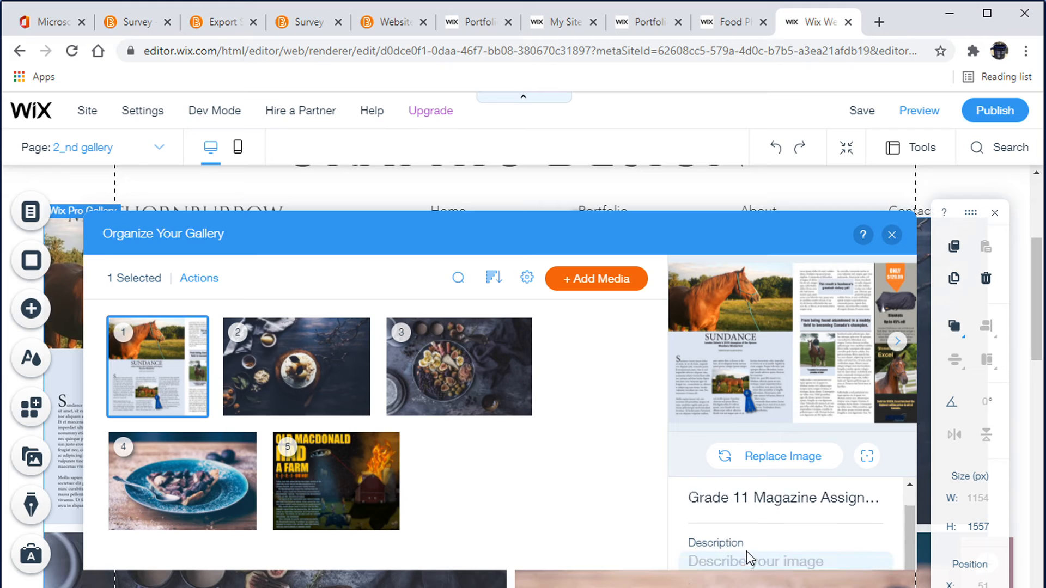
{"action": "left_click", "coordinate": [720, 537]}
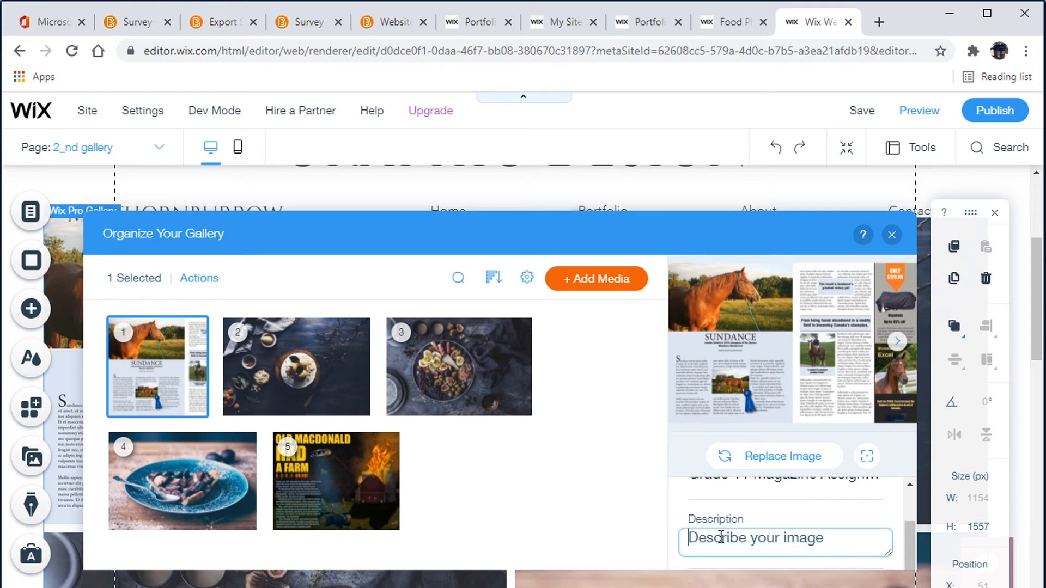
{"action": "type", "text": "In "}
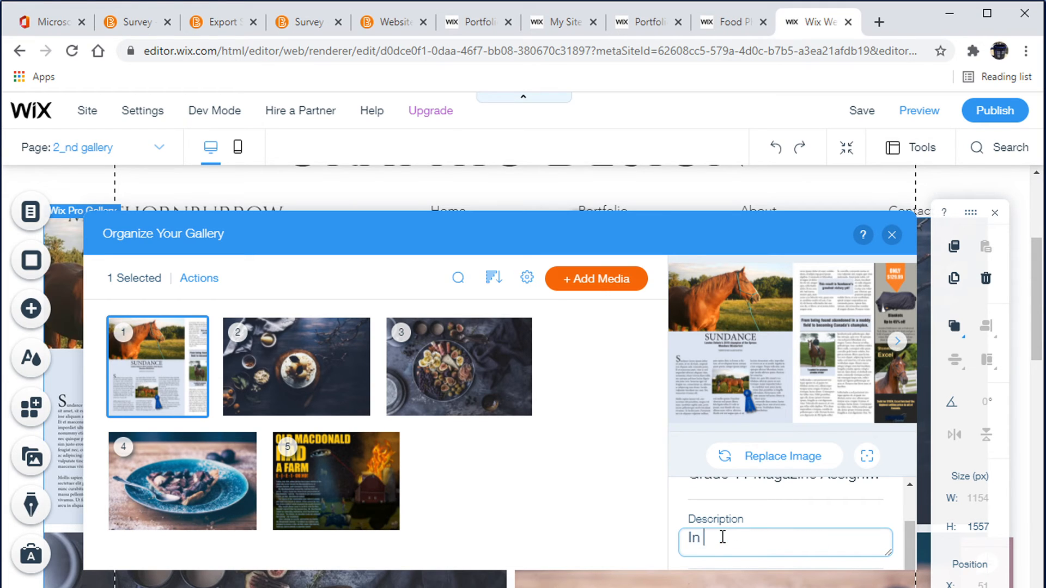
{"action": "type", "text": "this assignmen"}
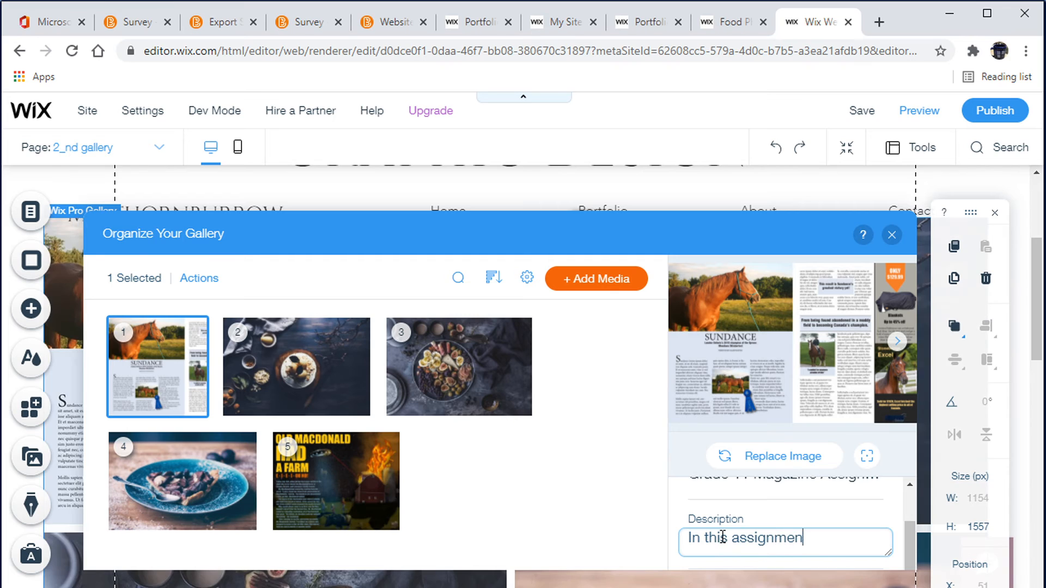
{"action": "type", "text": "t I took"}
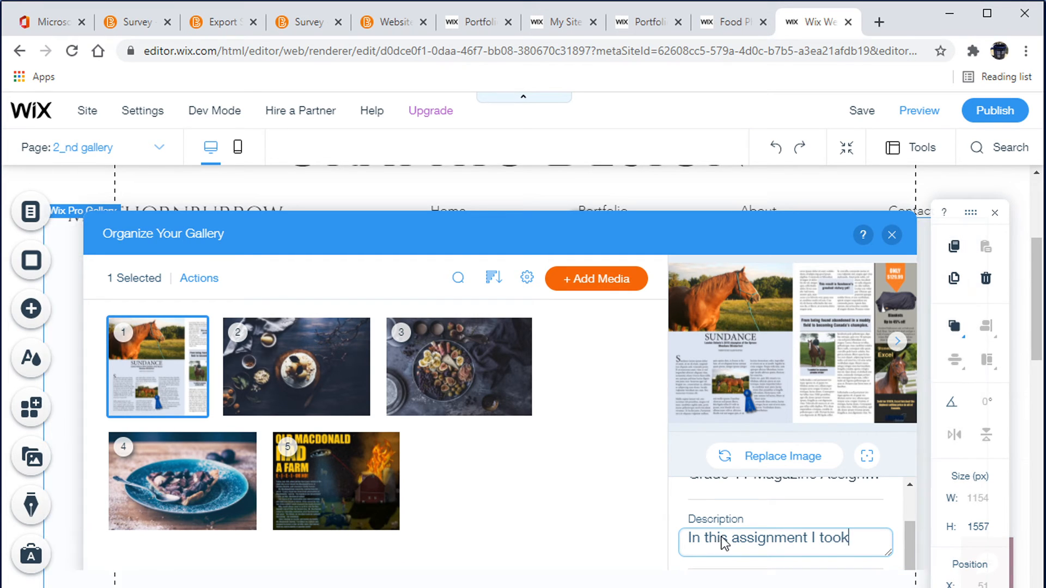
{"action": "key", "text": "BackSpace"}
{"action": "key", "text": "BackSpace"}
{"action": "key", "text": "BackSpace"}
{"action": "key", "text": "BackSpace"}
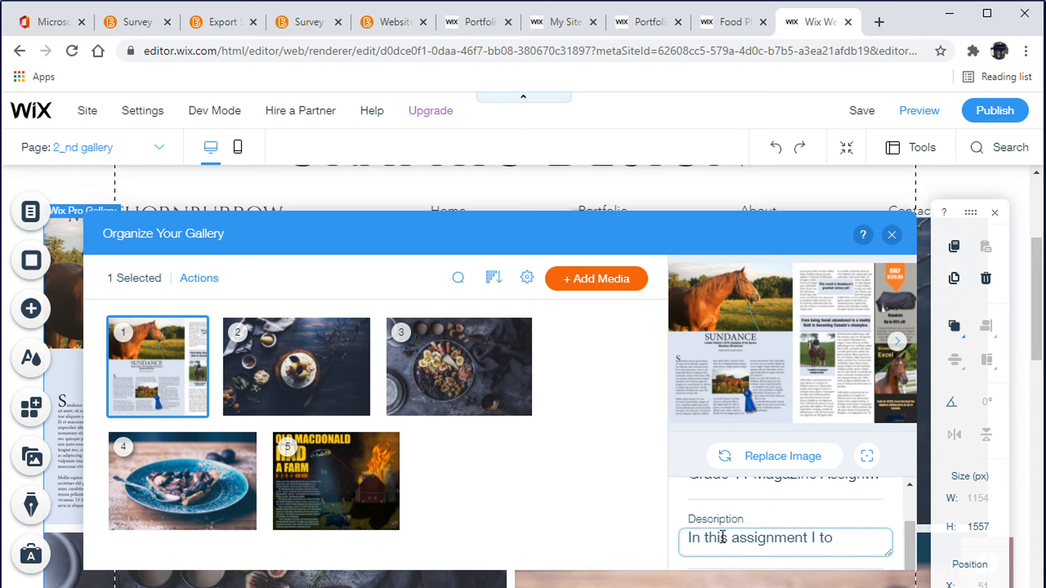
{"action": "type", "text": "sketch"}
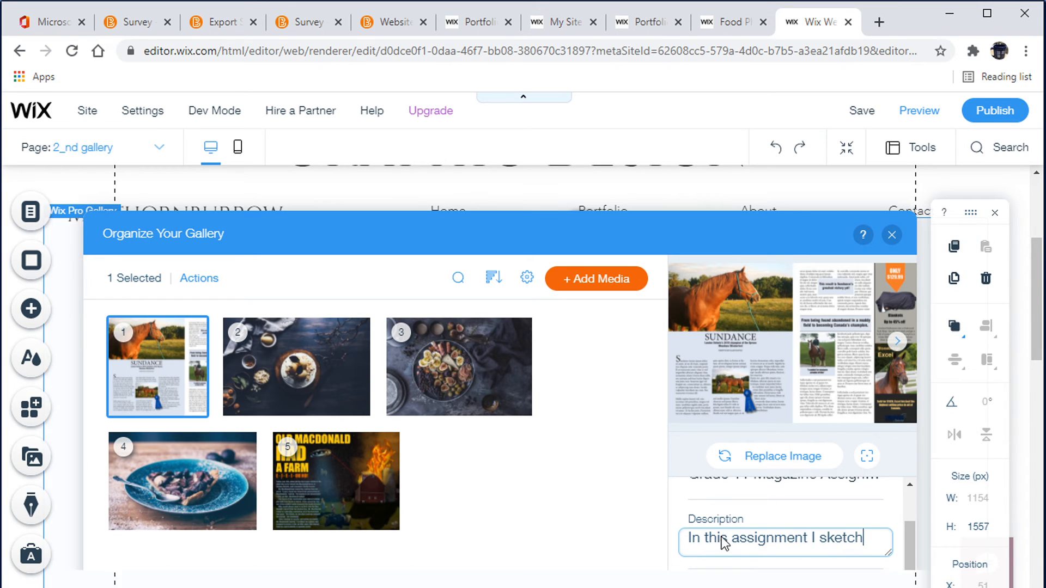
{"action": "type", "text": "ed my"}
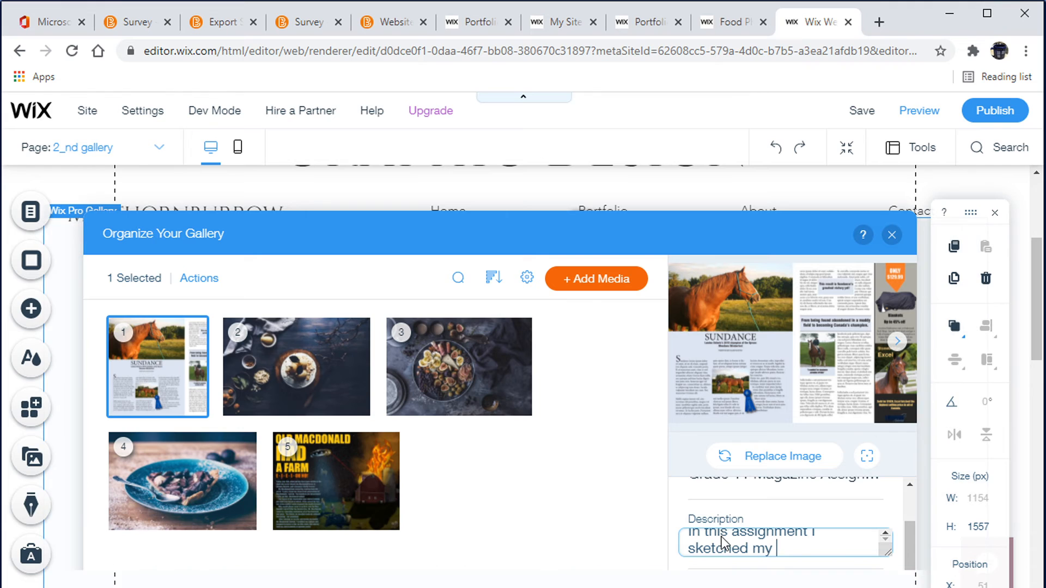
{"action": "type", "text": " page out first,"}
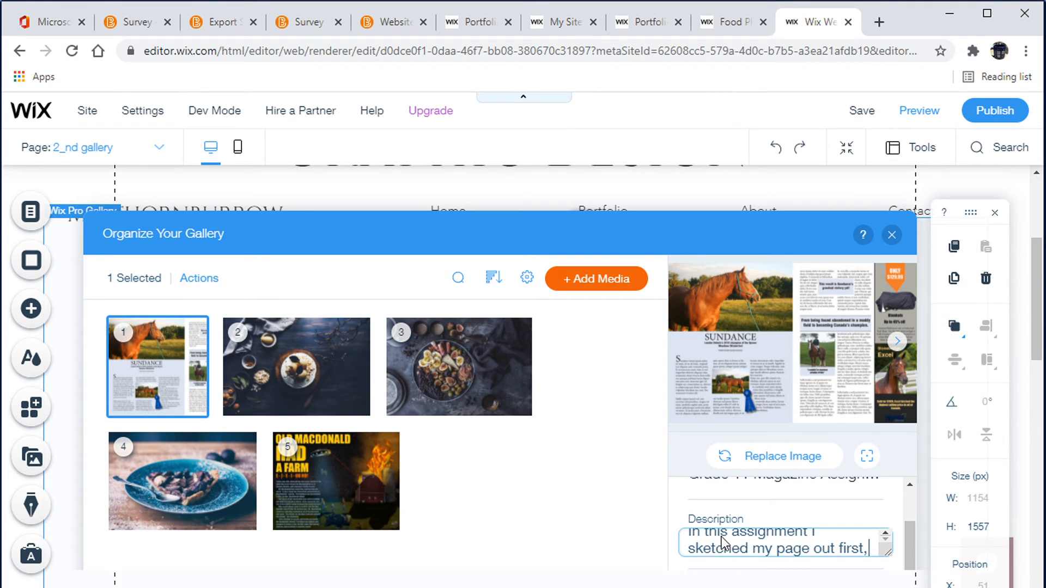
{"action": "type", "text": " too"}
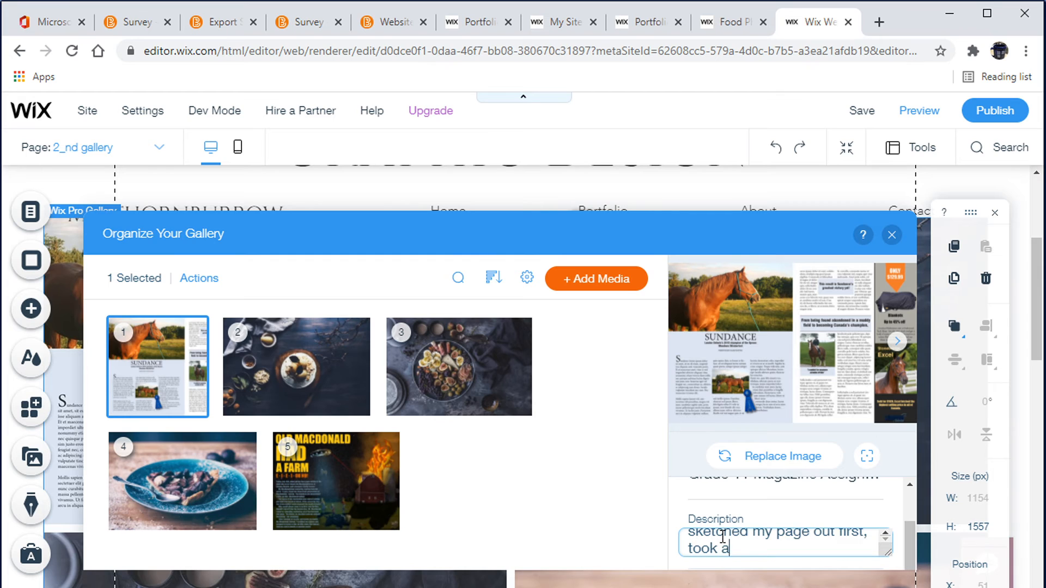
{"action": "type", "text": "k all photography and"}
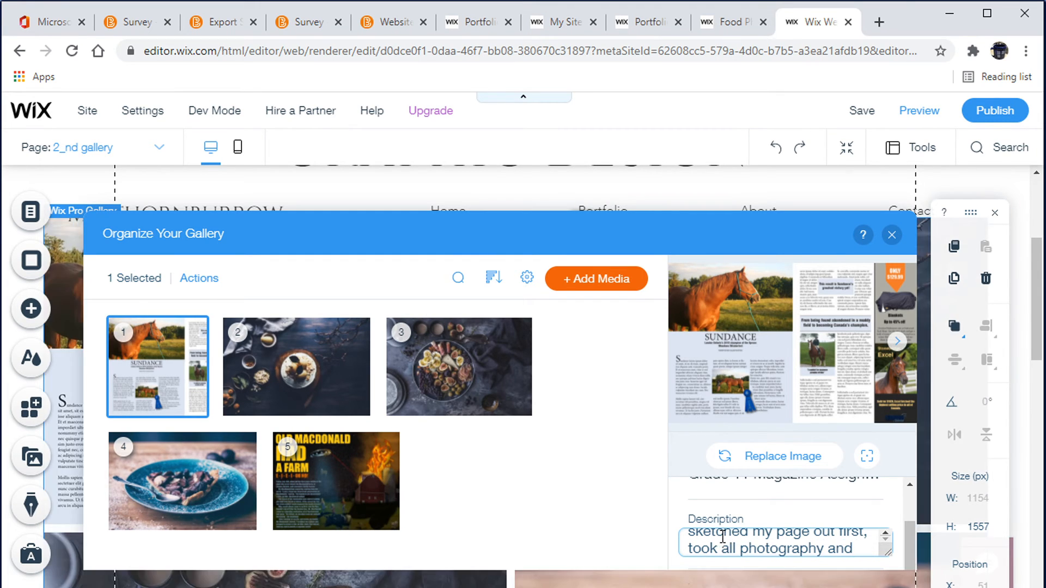
{"action": "type", "text": " put"}
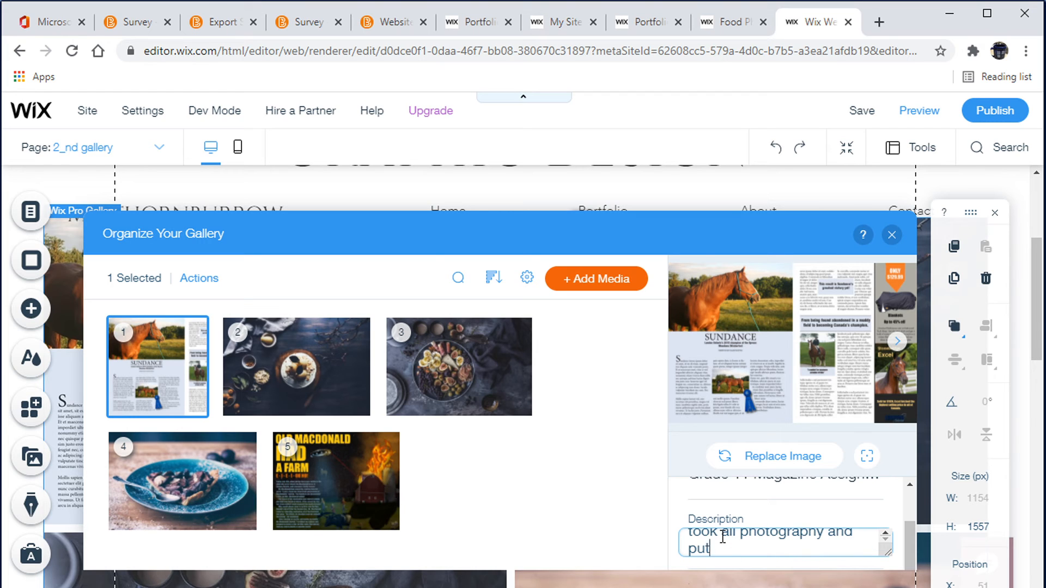
{"action": "type", "text": " the layout together "}
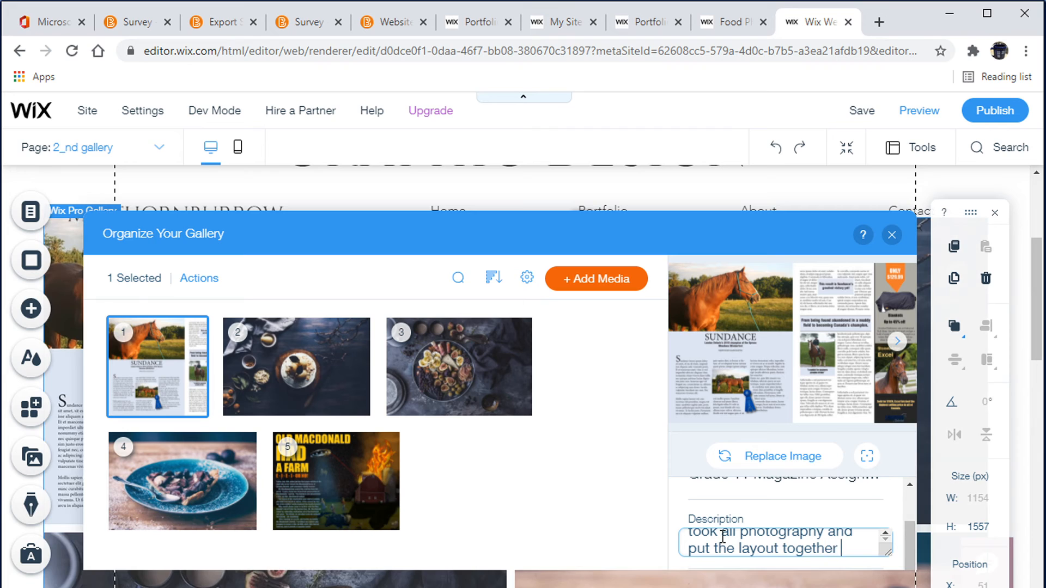
{"action": "type", "text": "using Adobe"}
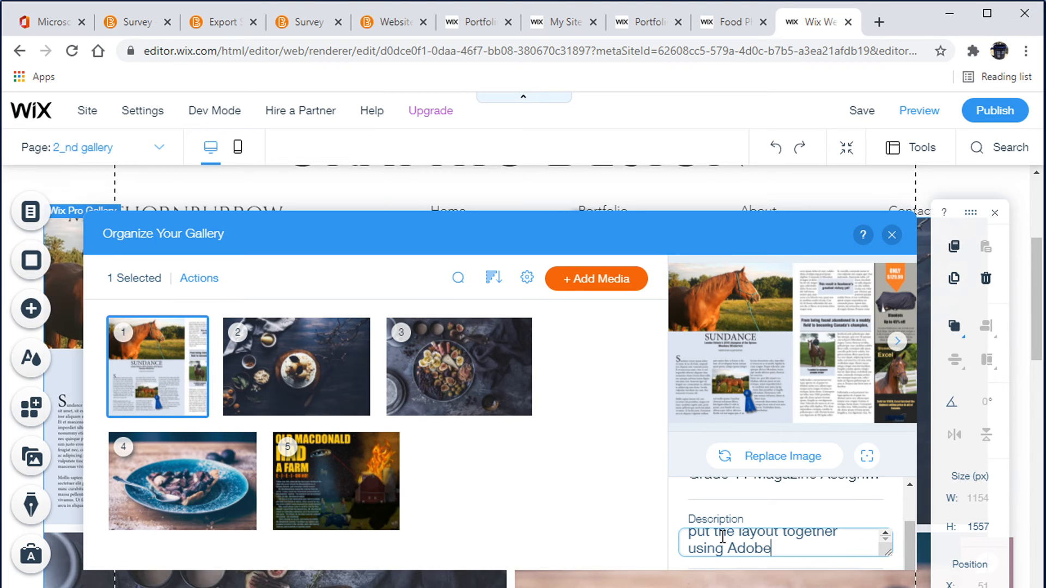
{"action": "type", "text": " InDesign"}
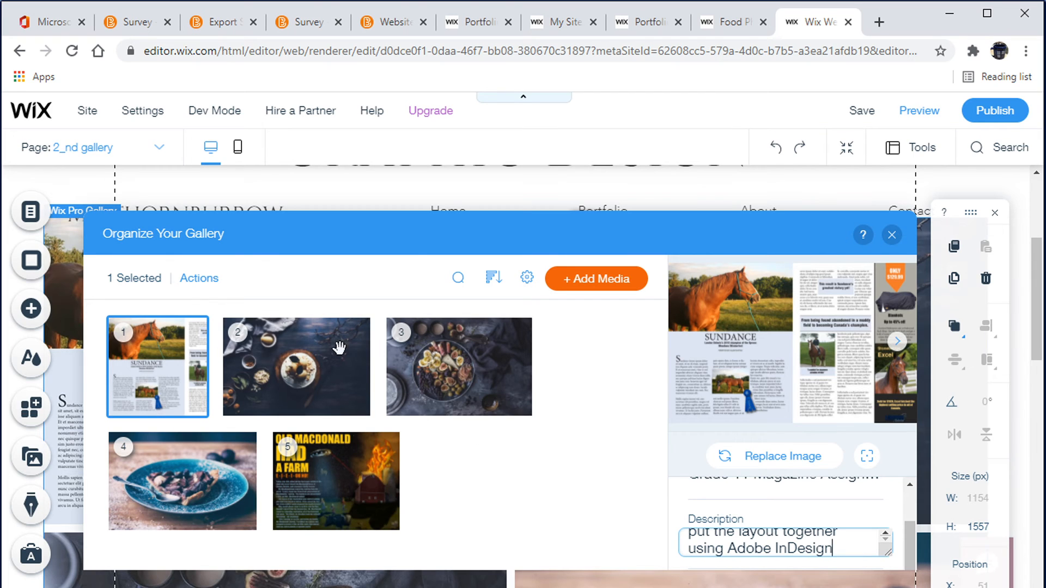
{"action": "left_click", "coordinate": [892, 236]}
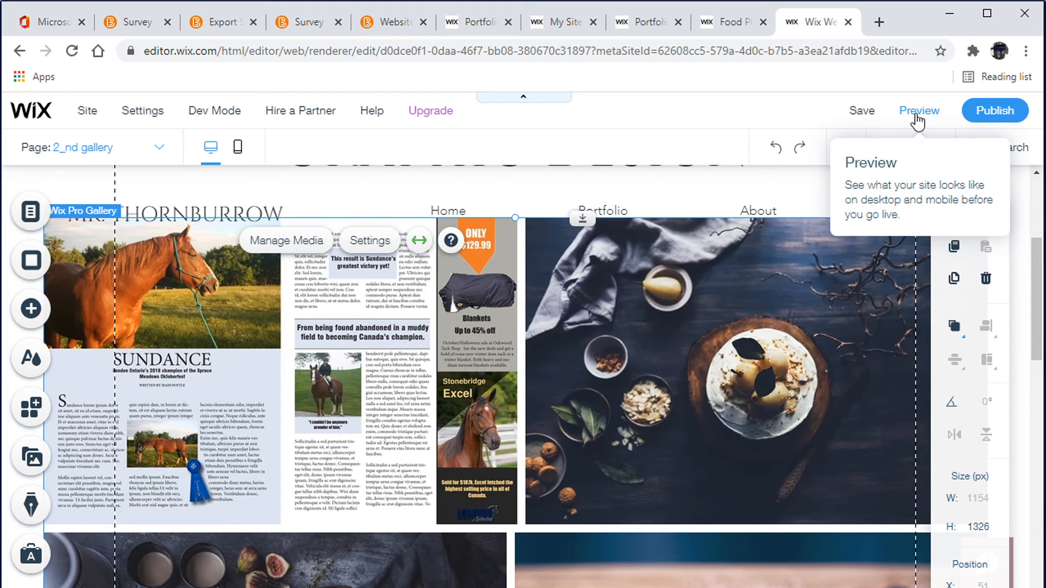
Preview the gallery page, open the magazine image to check its title and description, then return to the editor
{"action": "left_click", "coordinate": [918, 114]}
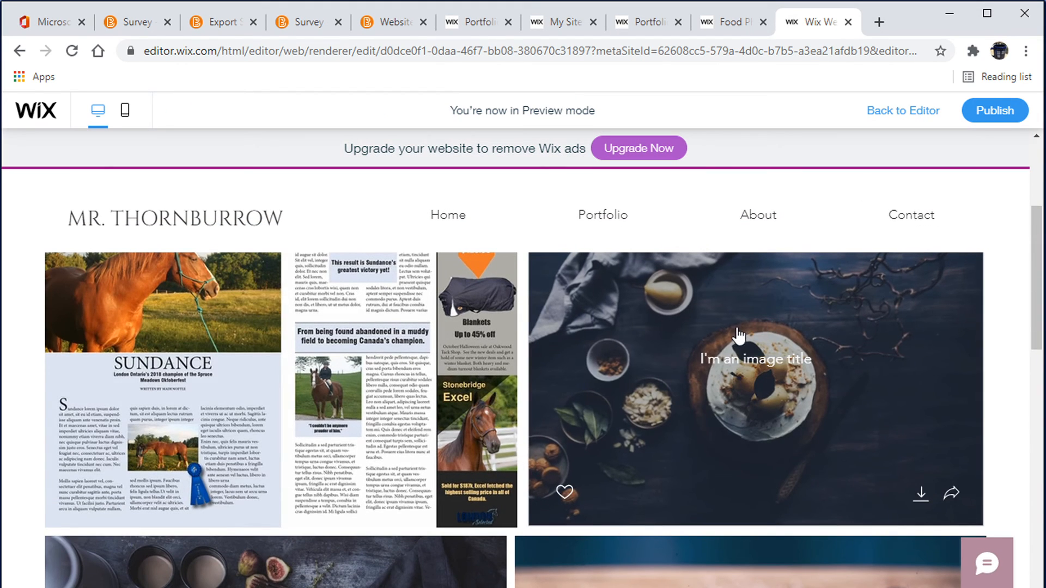
{"action": "scroll", "coordinate": [635, 352], "scroll_direction": "down", "scroll_amount": 10}
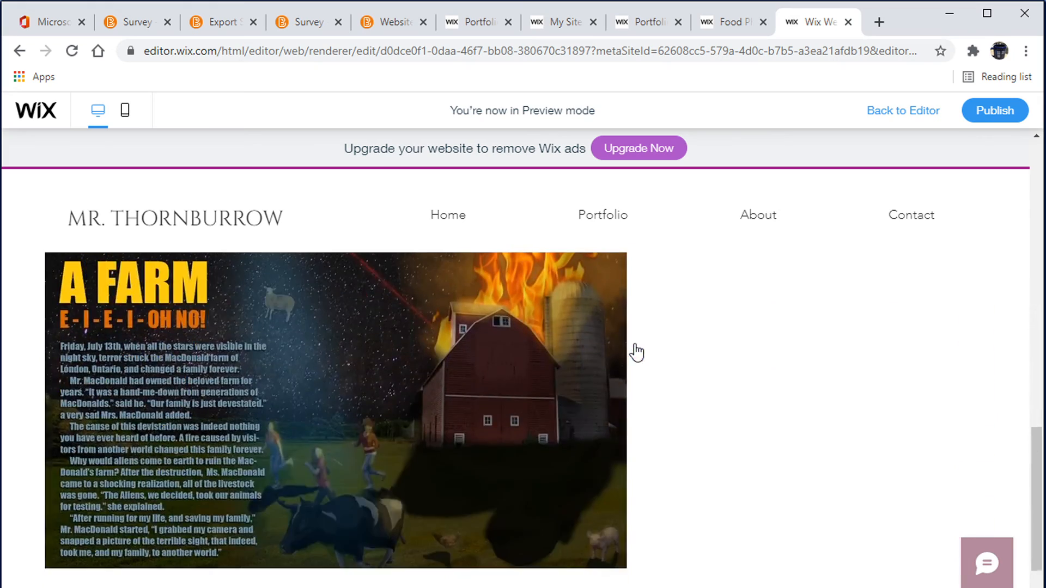
{"action": "scroll", "coordinate": [641, 351], "scroll_direction": "up", "scroll_amount": 6}
{"action": "scroll", "coordinate": [647, 353], "scroll_direction": "up", "scroll_amount": 5}
{"action": "scroll", "coordinate": [649, 351], "scroll_direction": "down", "scroll_amount": 4}
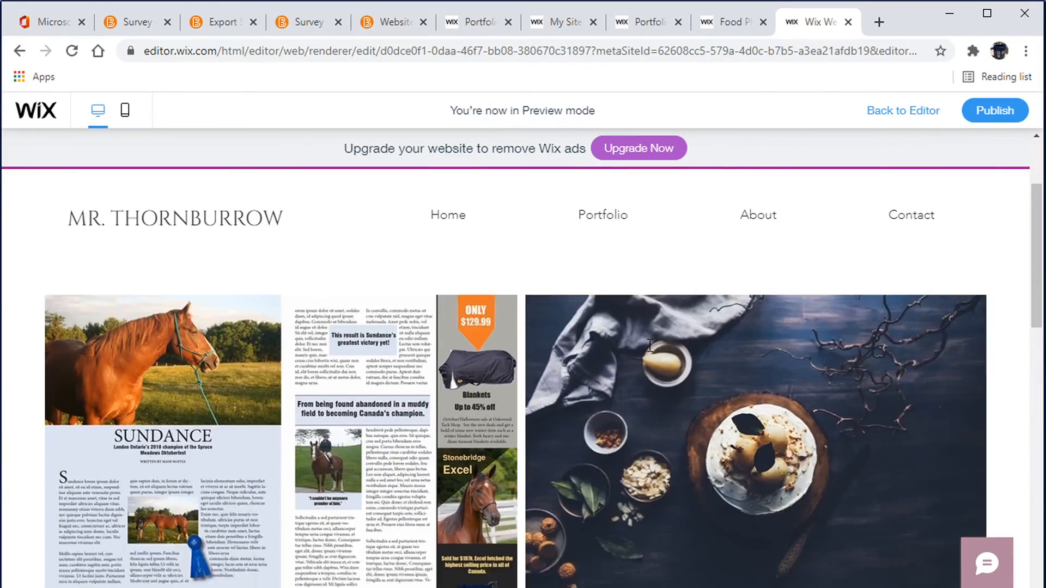
{"action": "scroll", "coordinate": [650, 354], "scroll_direction": "up", "scroll_amount": 1}
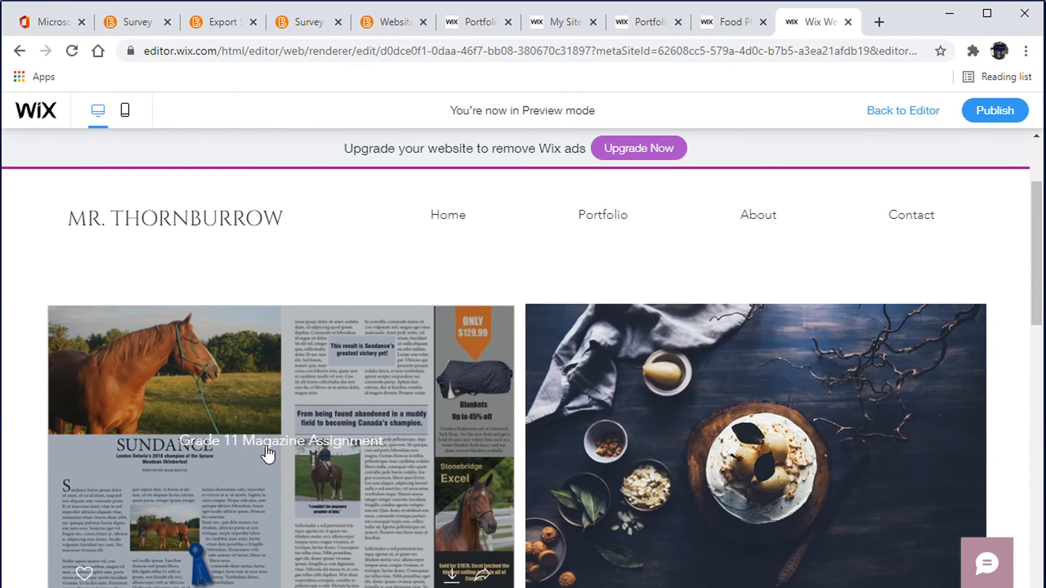
{"action": "left_click", "coordinate": [355, 388]}
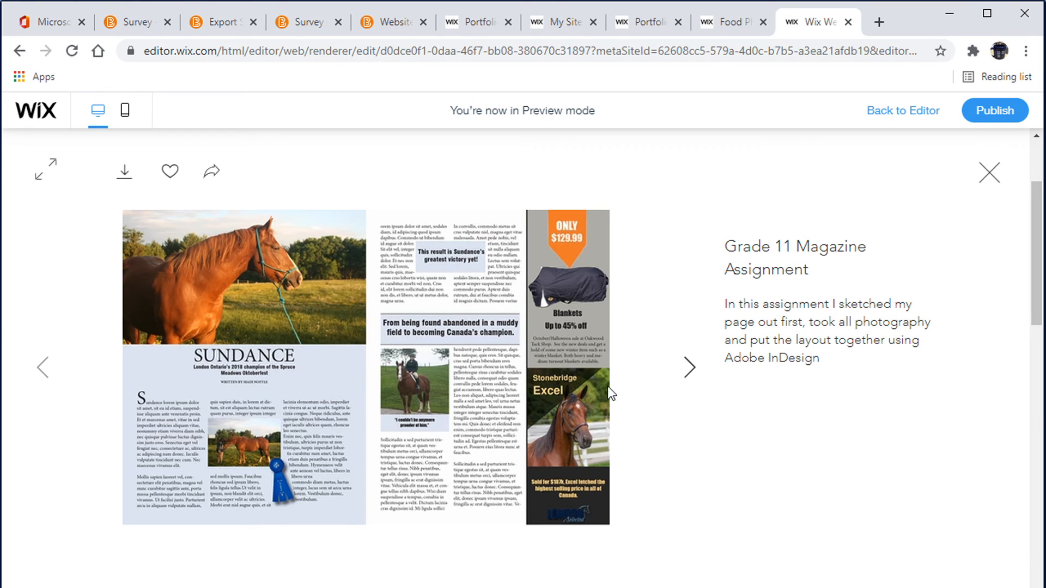
{"action": "left_click", "coordinate": [690, 369]}
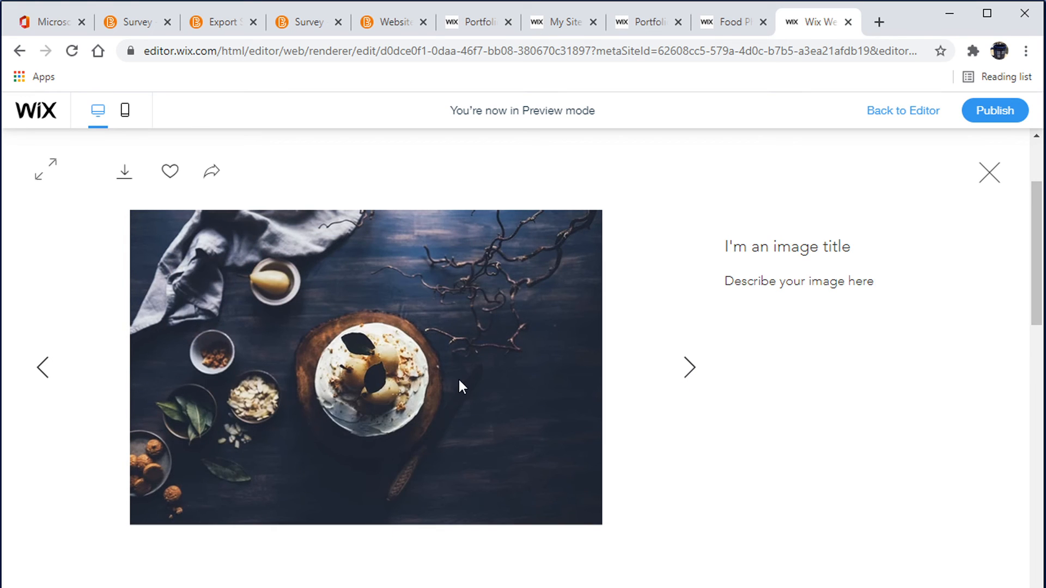
{"action": "left_click", "coordinate": [987, 182]}
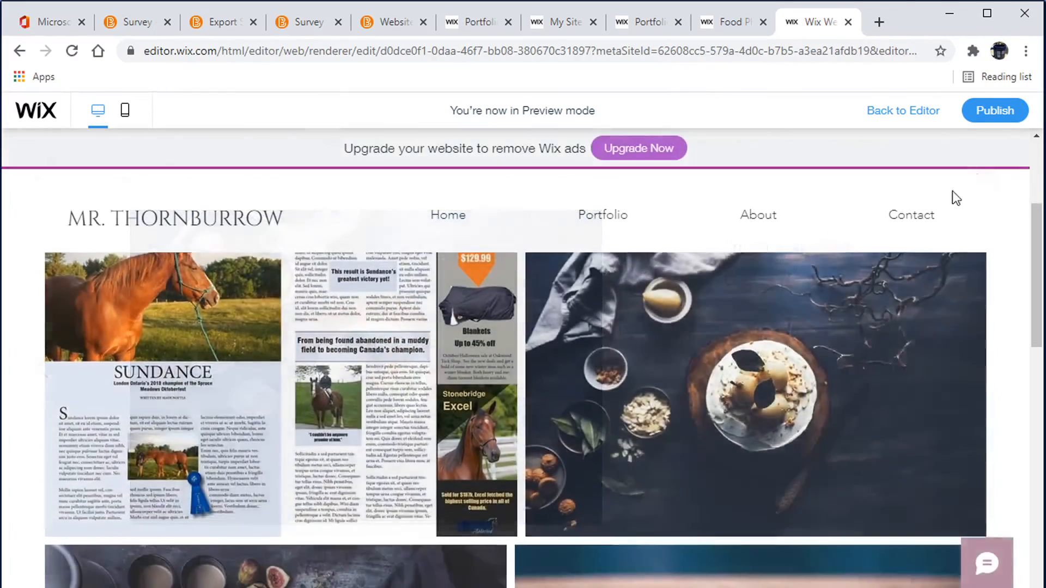
{"action": "scroll", "coordinate": [368, 403], "scroll_direction": "up", "scroll_amount": 3}
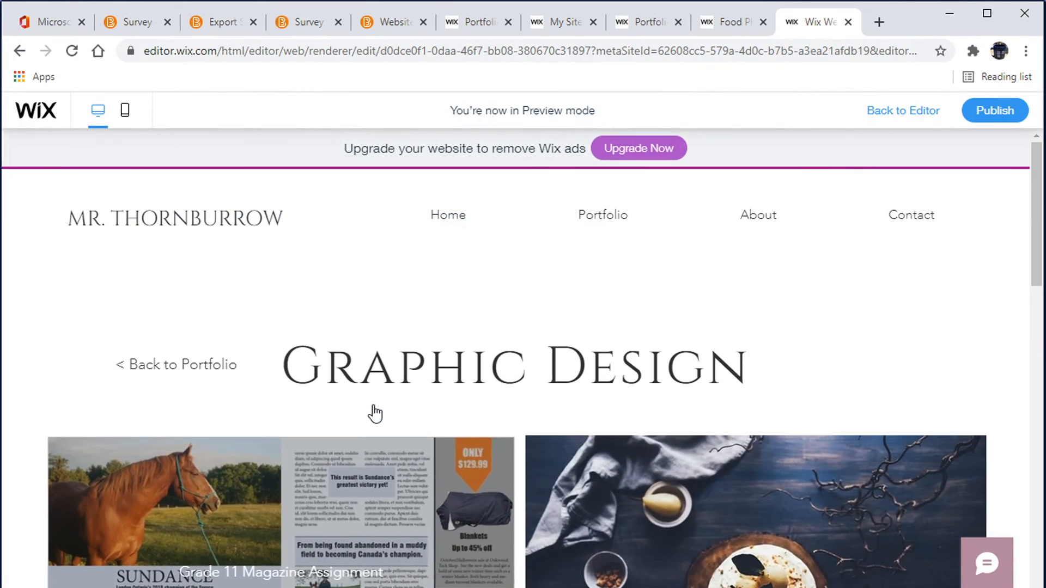
{"action": "left_click", "coordinate": [899, 112]}
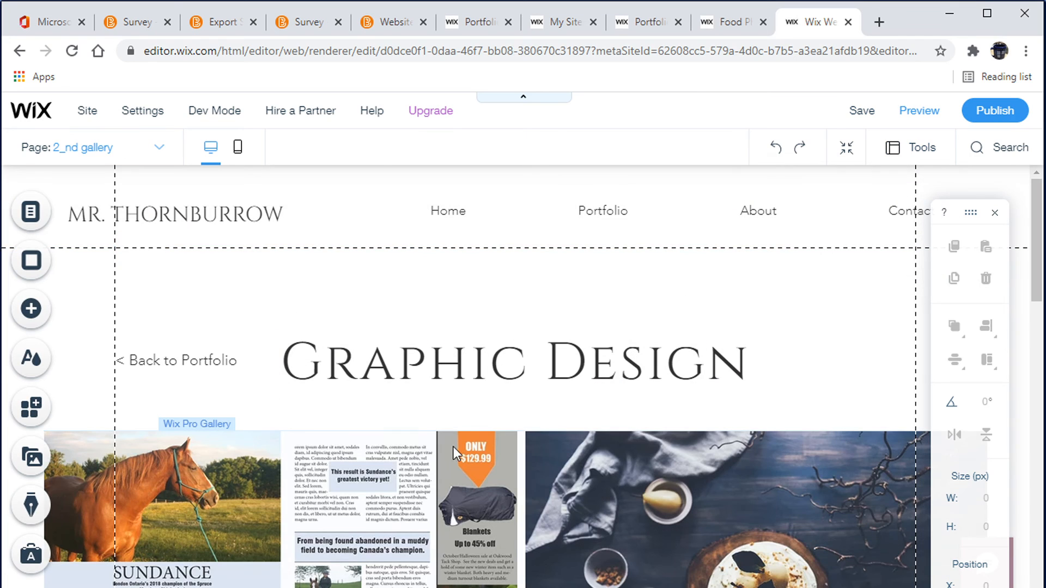
Open the gallery's settings and switch its layout to Collage
{"action": "scroll", "coordinate": [358, 478], "scroll_direction": "down", "scroll_amount": 3}
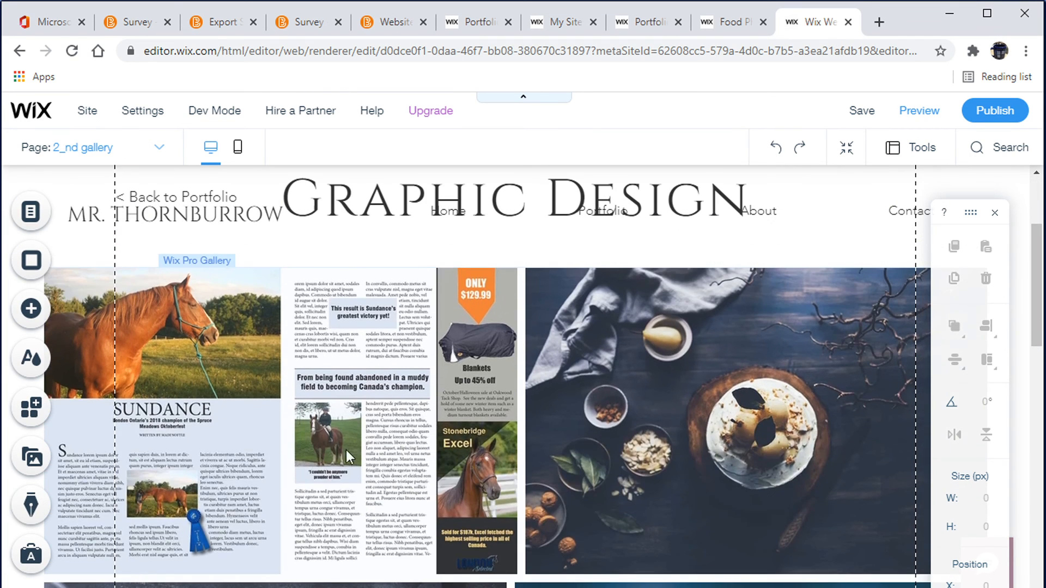
{"action": "left_click", "coordinate": [204, 294]}
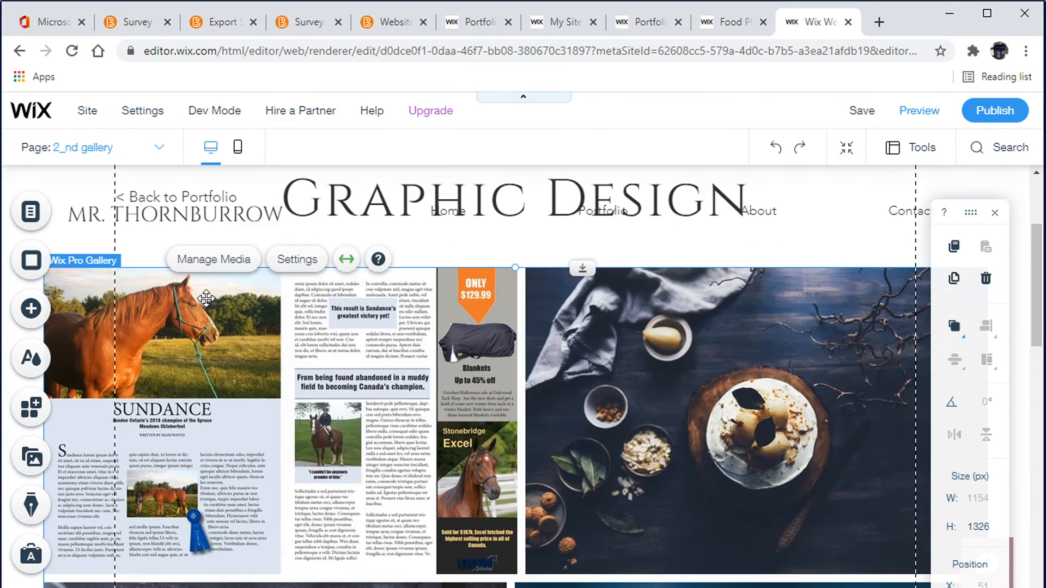
{"action": "left_click", "coordinate": [294, 260]}
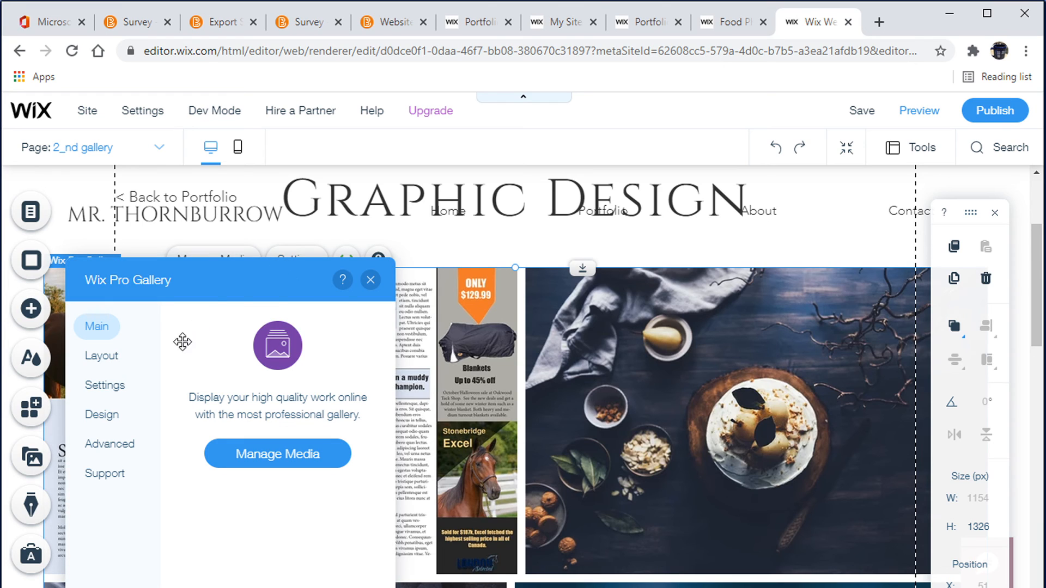
{"action": "left_click", "coordinate": [105, 362]}
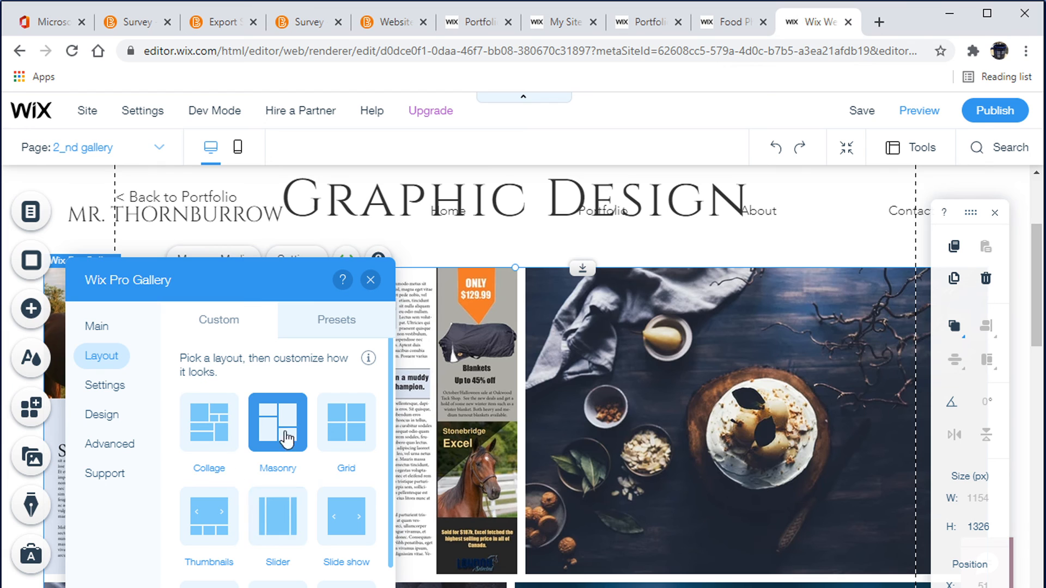
{"action": "left_click", "coordinate": [212, 426]}
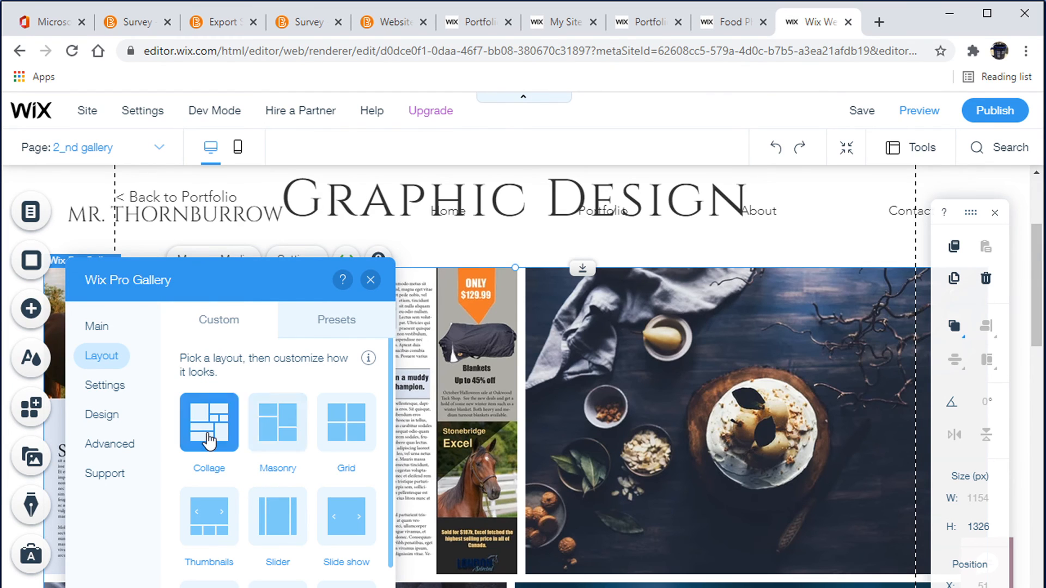
{"action": "left_click_drag", "start_coordinate": [241, 289], "coordinate": [623, 392]}
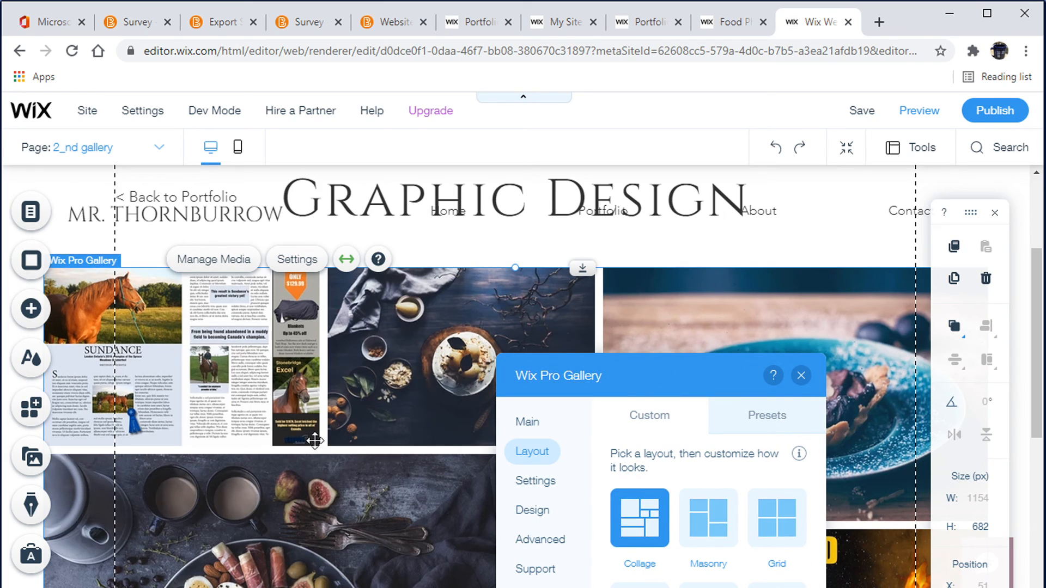
Try the Thumbnails layout for the gallery
{"action": "left_click_drag", "start_coordinate": [653, 372], "coordinate": [654, 354]}
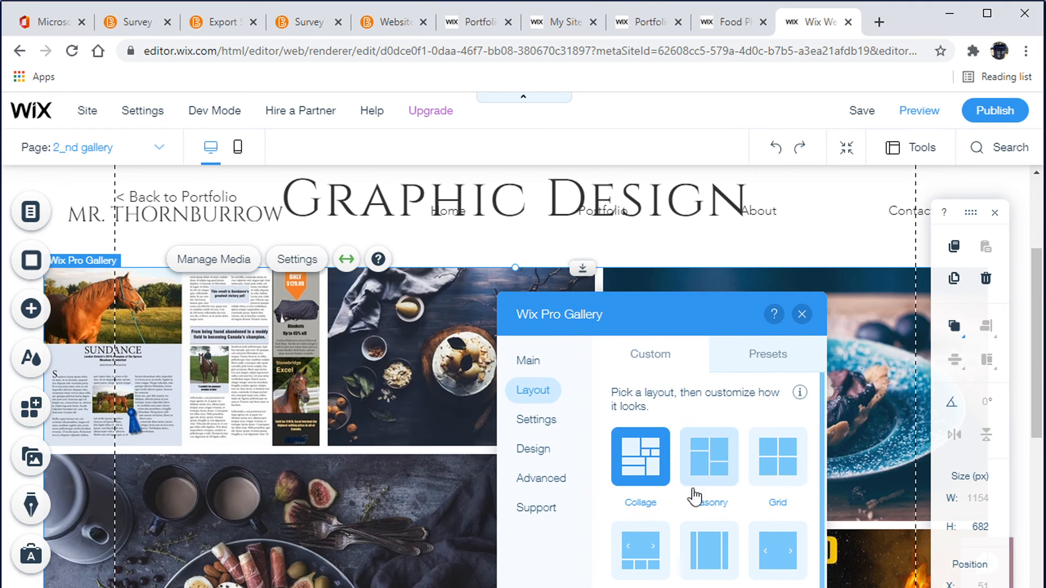
{"action": "scroll", "coordinate": [693, 496], "scroll_direction": "down", "scroll_amount": 3}
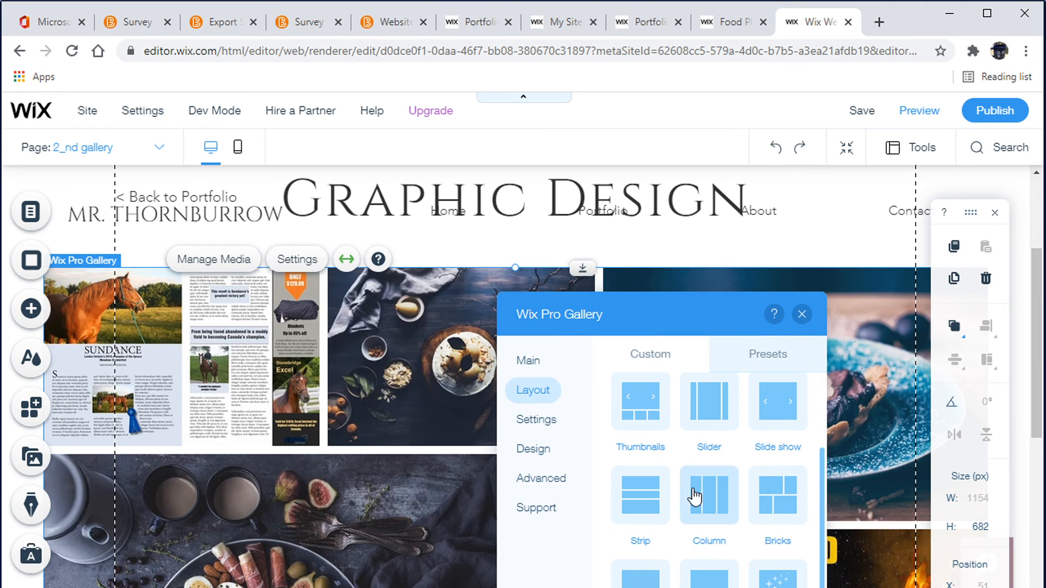
{"action": "left_click", "coordinate": [638, 414]}
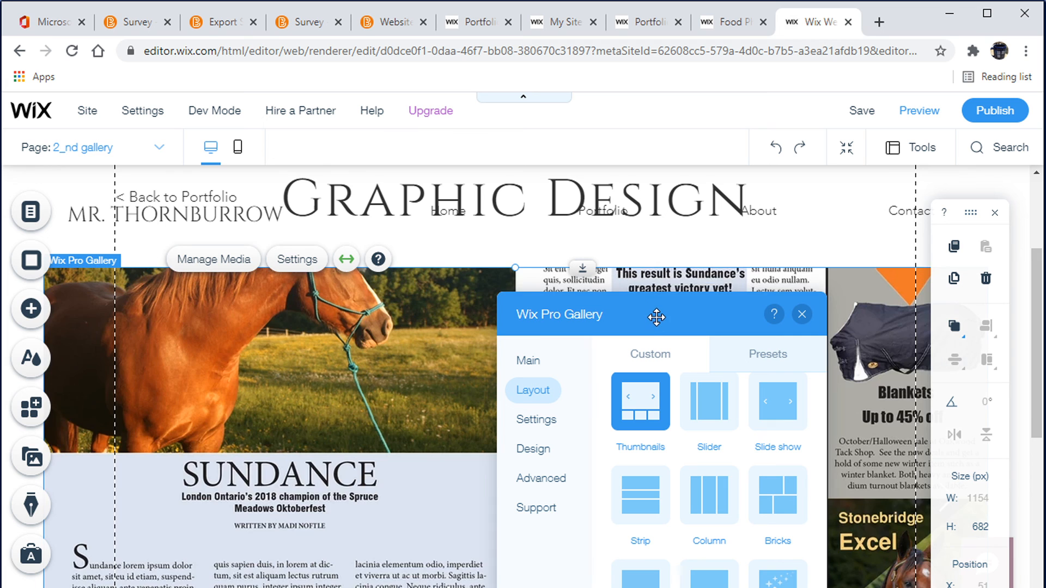
{"action": "left_click_drag", "start_coordinate": [656, 317], "coordinate": [645, 463]}
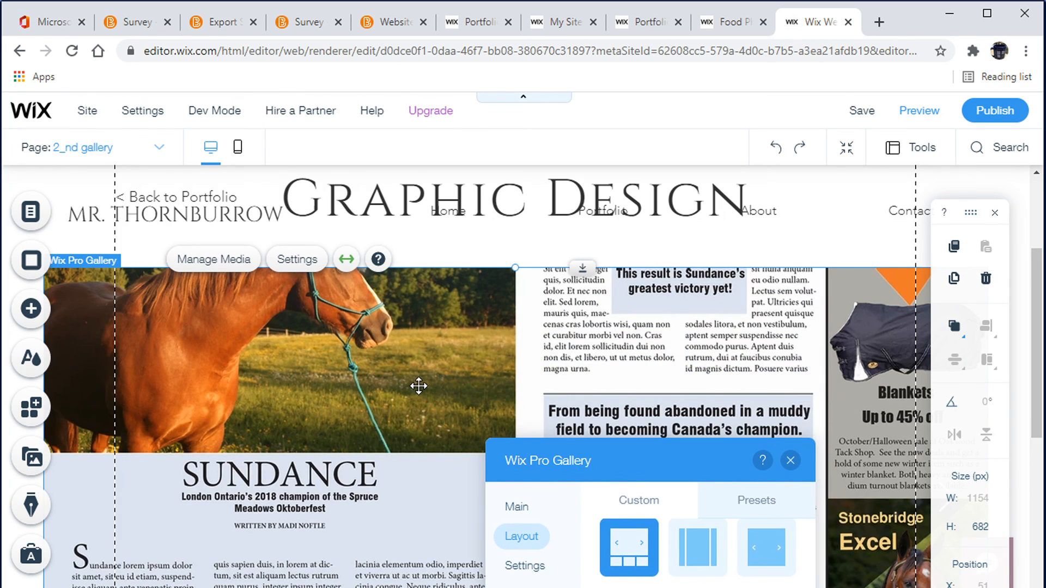
{"action": "scroll", "coordinate": [416, 414], "scroll_direction": "down", "scroll_amount": 6}
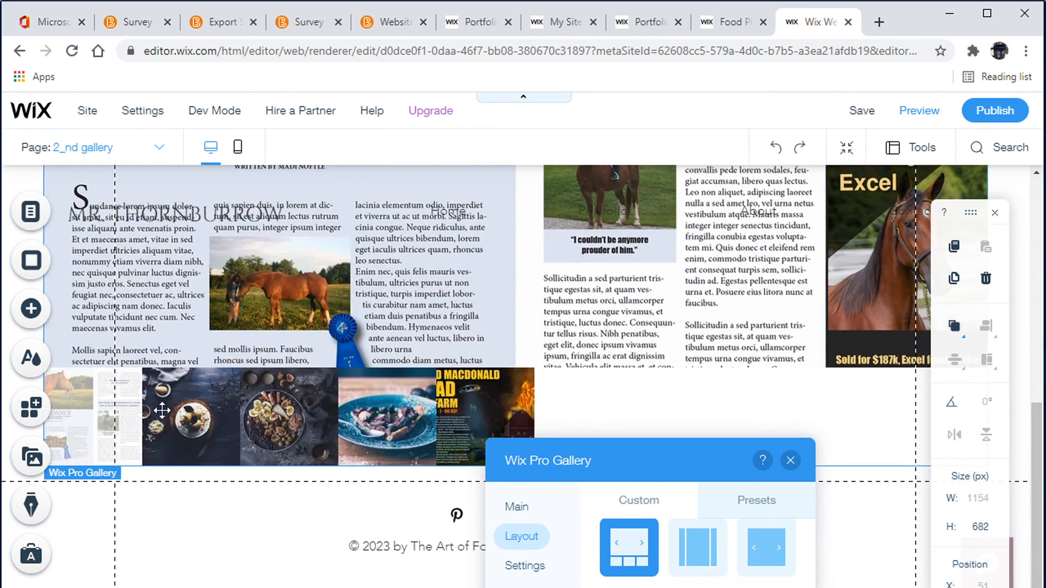
Switch the gallery back to the Collage layout, open its layout customization, and close the gallery settings
{"action": "left_click_drag", "start_coordinate": [631, 462], "coordinate": [610, 178]}
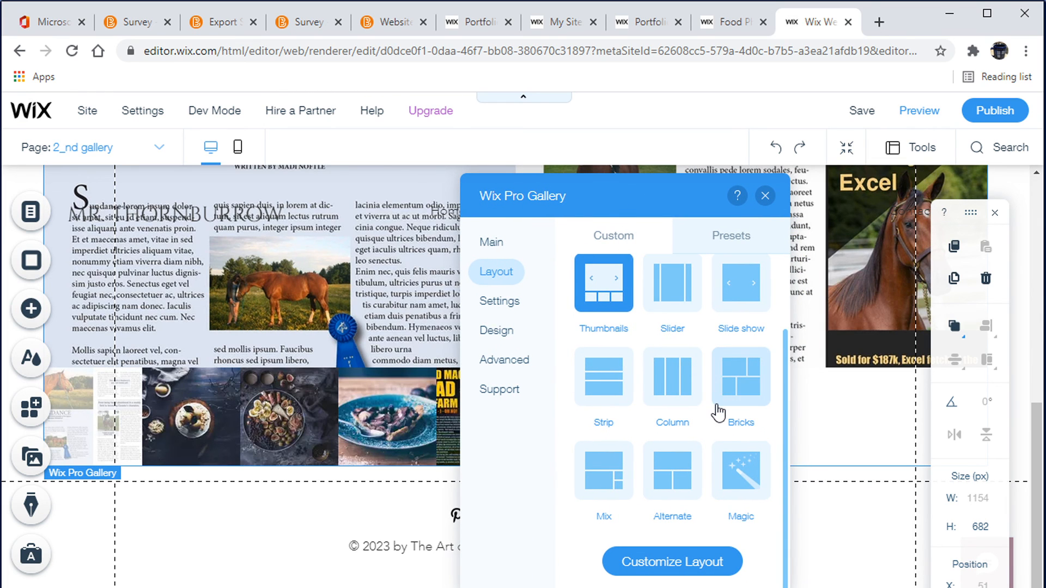
{"action": "scroll", "coordinate": [717, 410], "scroll_direction": "up", "scroll_amount": 3}
{"action": "left_click", "coordinate": [609, 350]}
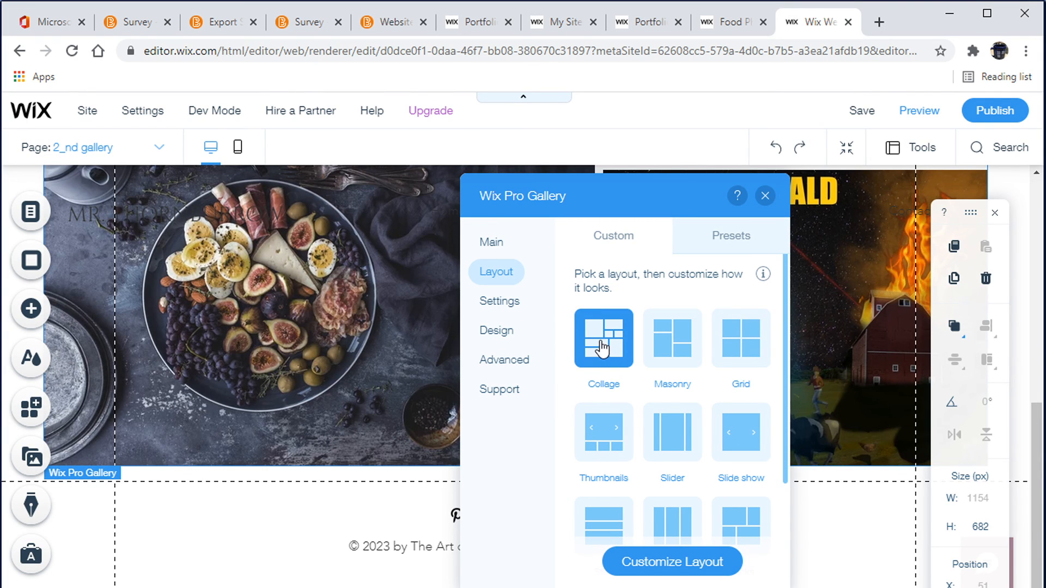
{"action": "left_click", "coordinate": [661, 562]}
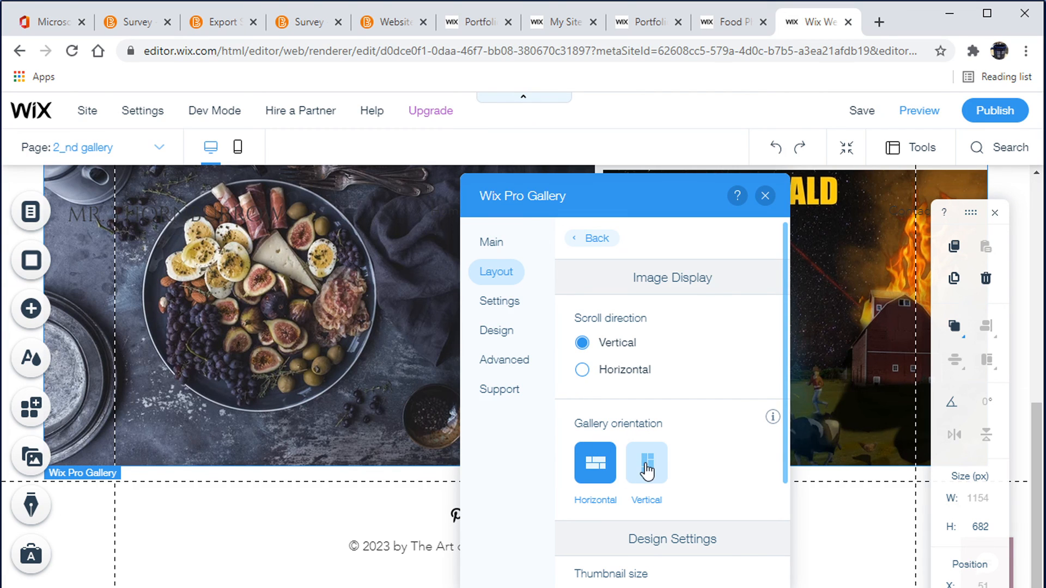
{"action": "left_click", "coordinate": [765, 196]}
{"action": "scroll", "coordinate": [598, 371], "scroll_direction": "up", "scroll_amount": 6}
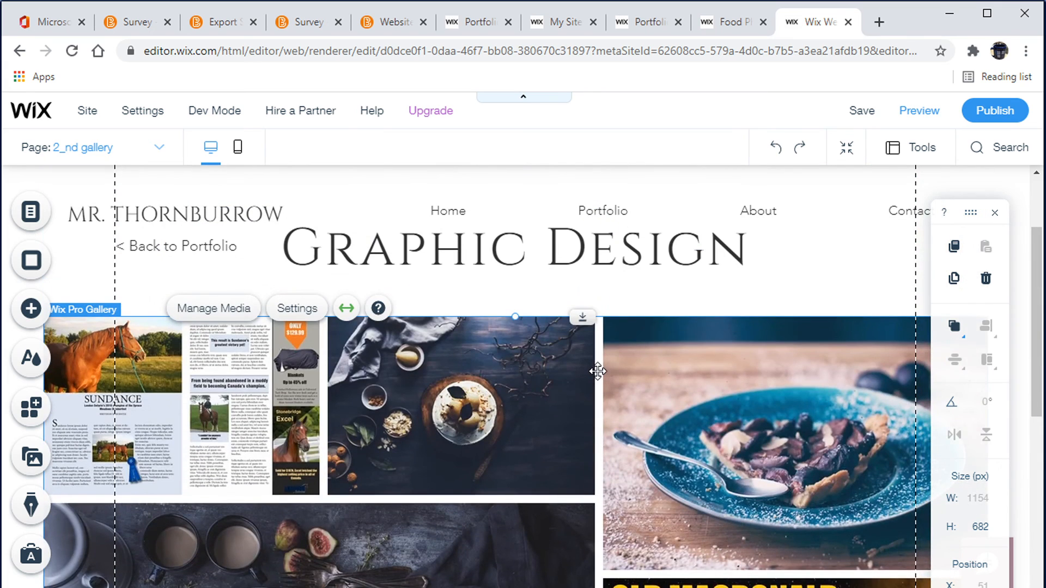